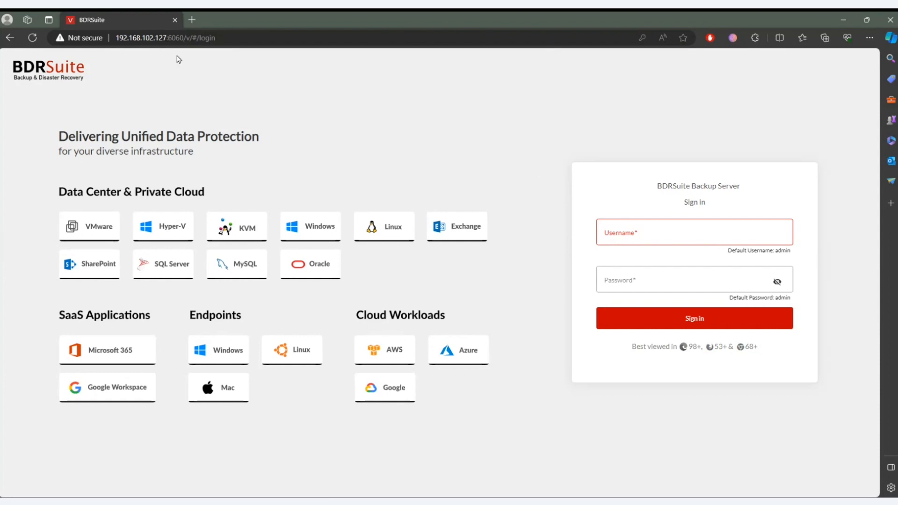
- Sign in to the BDRSuite Backup Server with the username admin and the account password
drag(168, 37, 184, 38)
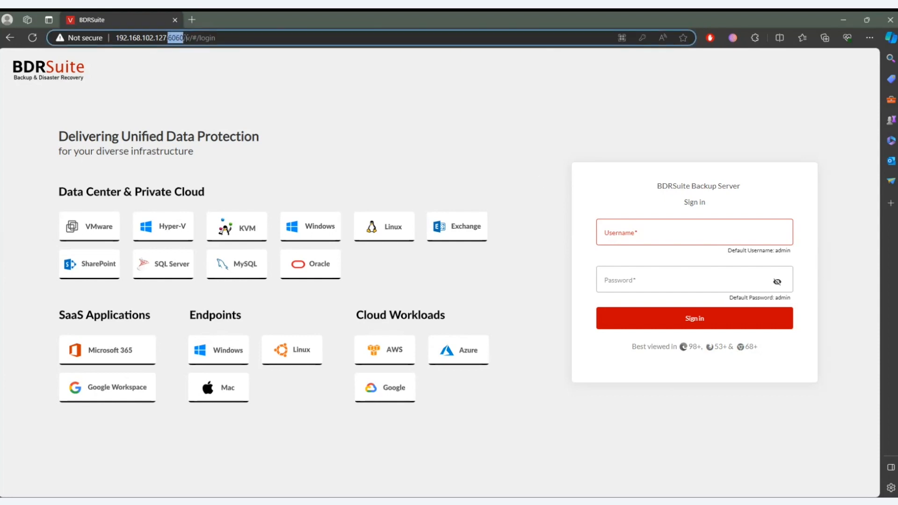
click(691, 235)
click(486, 164)
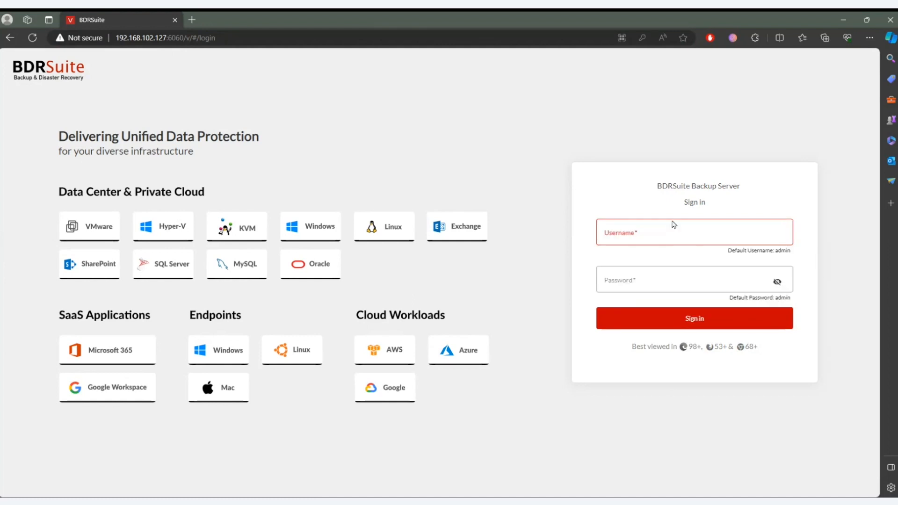
click(657, 228)
text(admin)
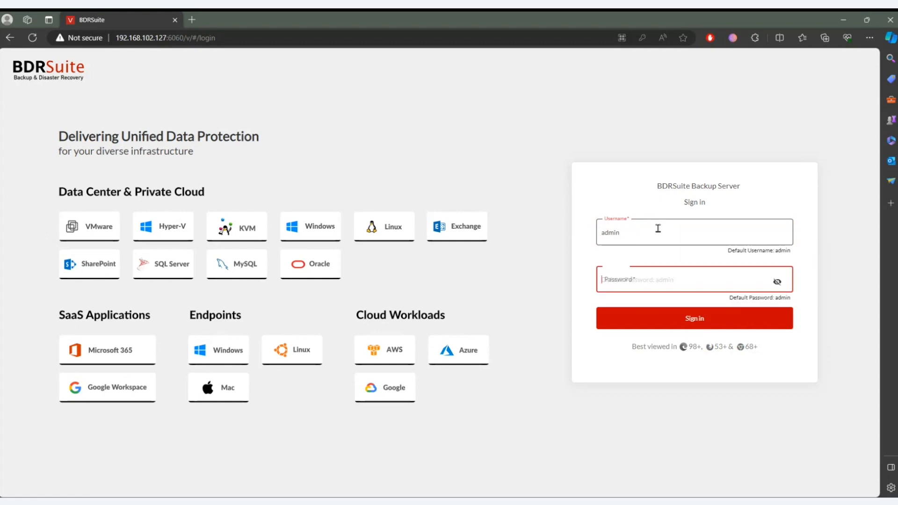
key(Tab)
text(admin)
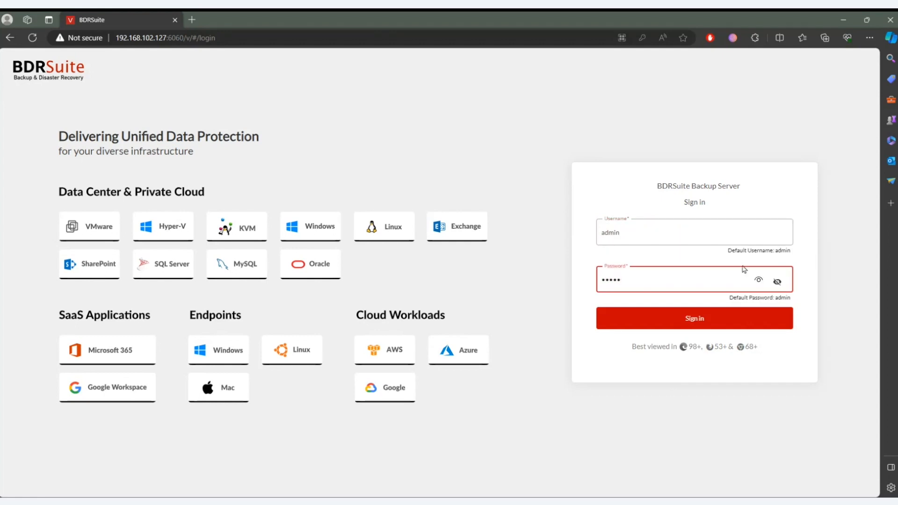
click(700, 318)
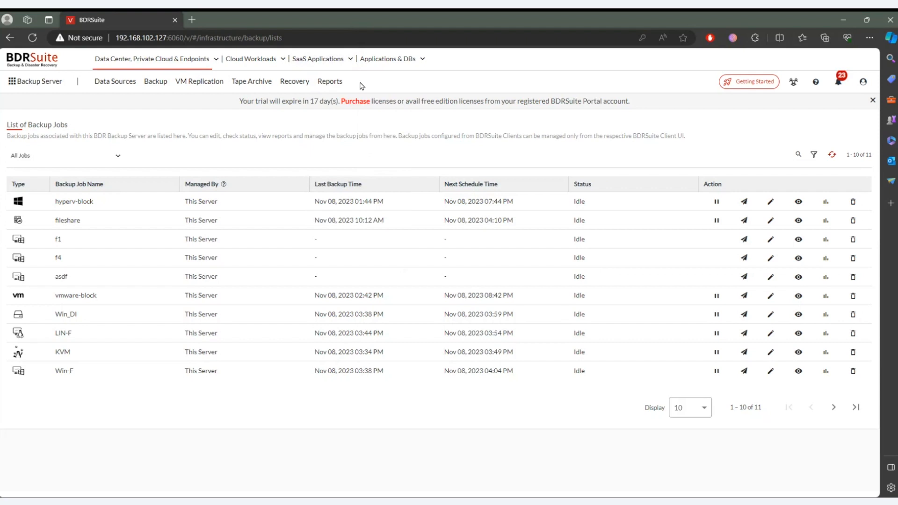
- Try disabling VMware Backup & Replication among the Data Center, Private Cloud & Endpoints products, and restore it
click(318, 82)
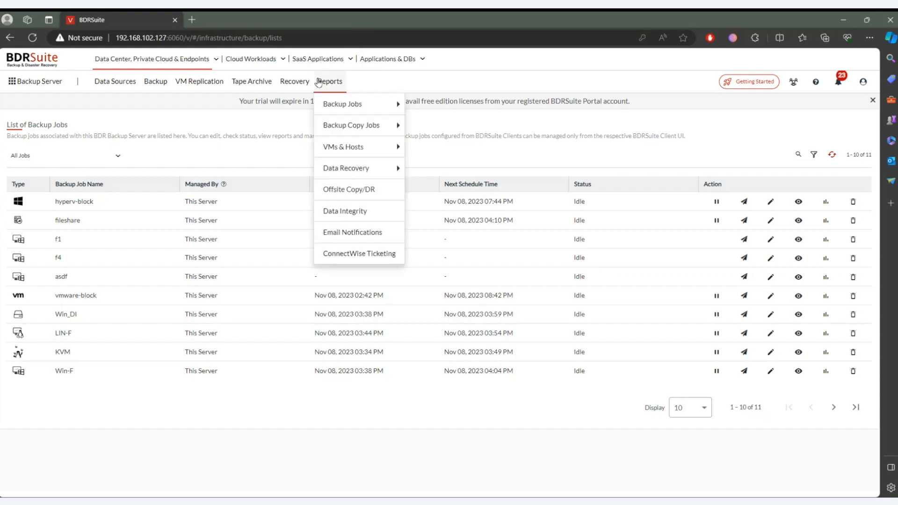
click(215, 61)
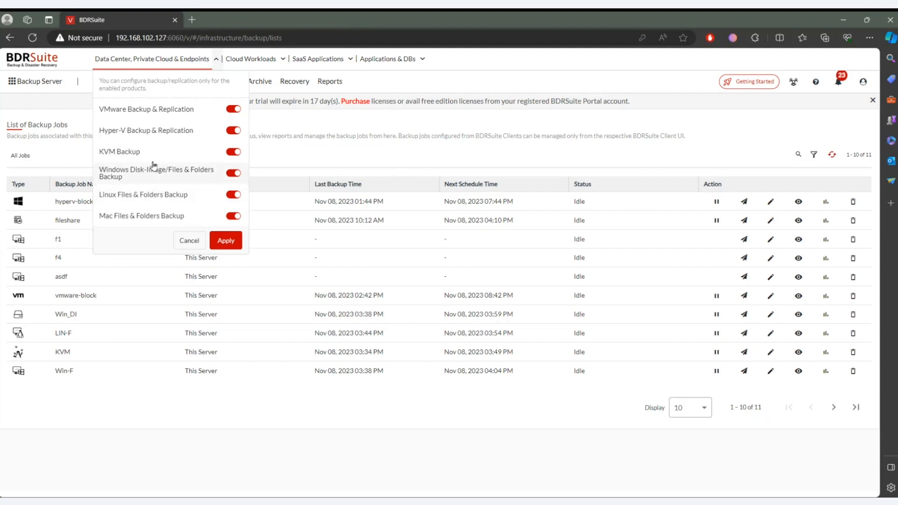
click(231, 111)
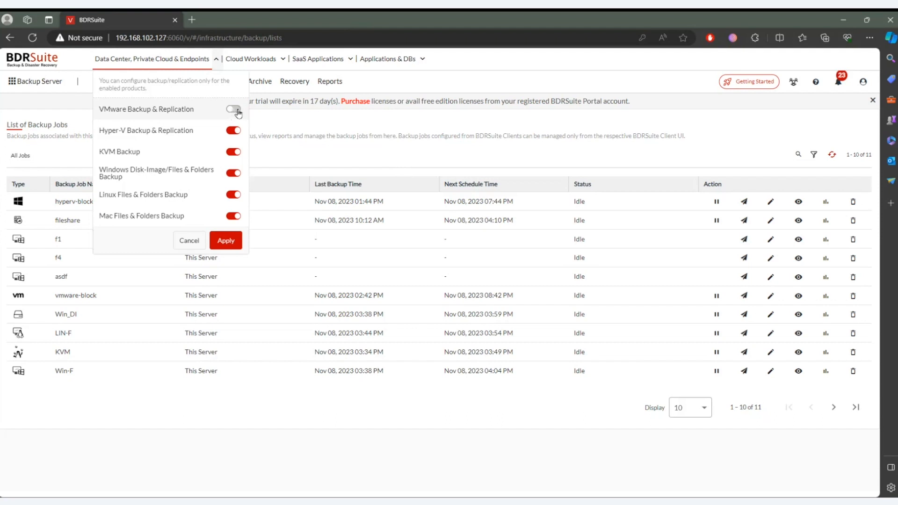
click(237, 114)
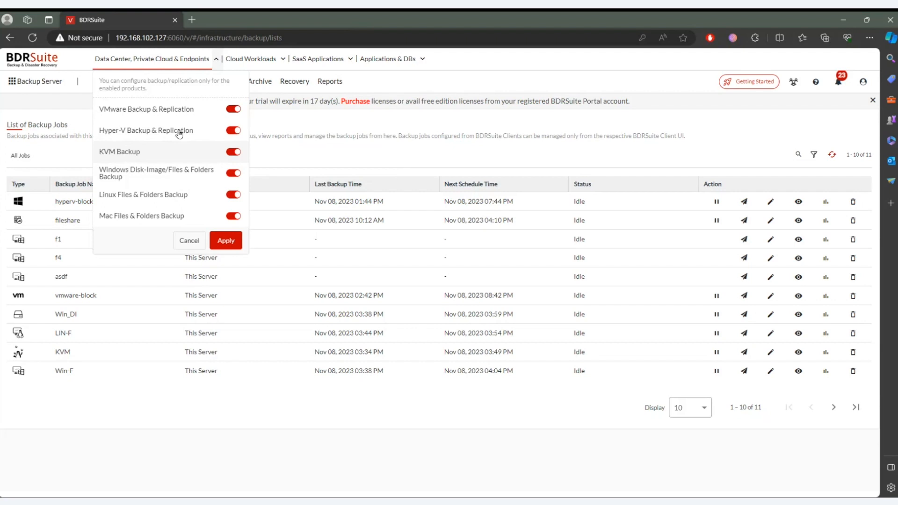
click(363, 148)
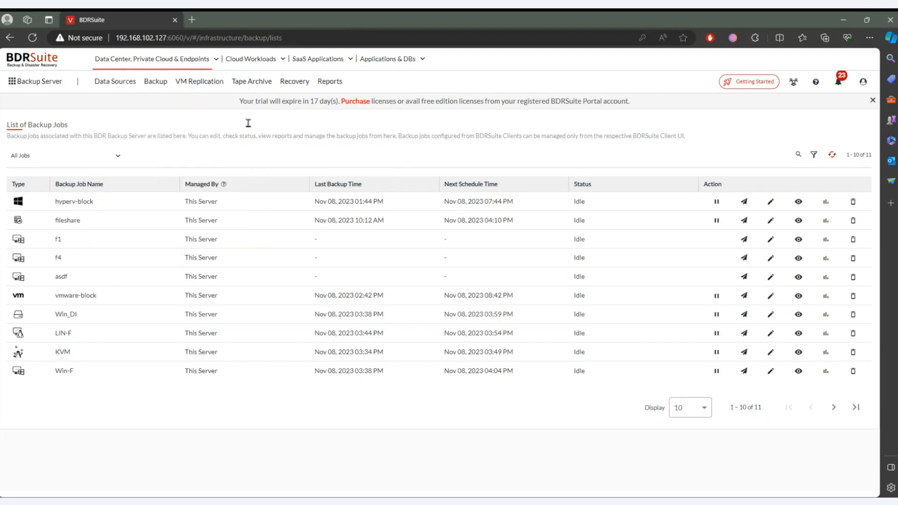
- Examine the block storage repositories and the new repository form, and dismiss the trial expiry notice
click(47, 88)
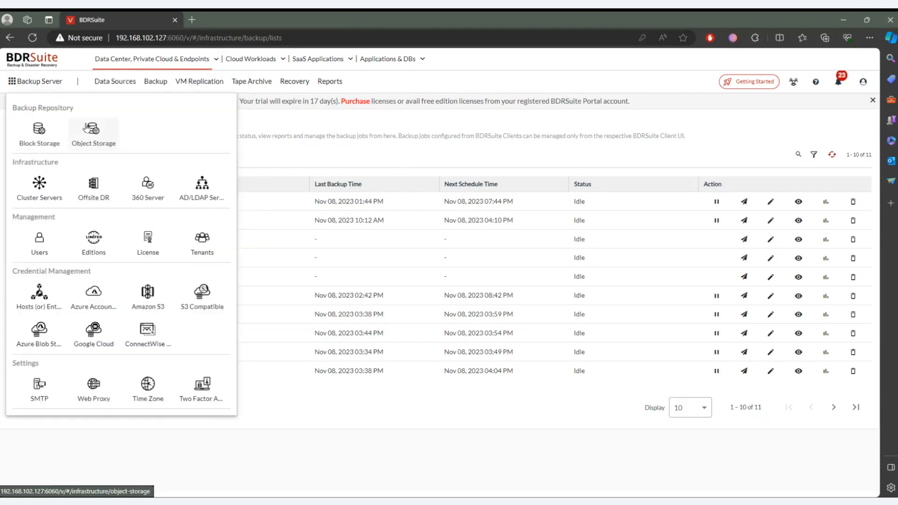
click(52, 136)
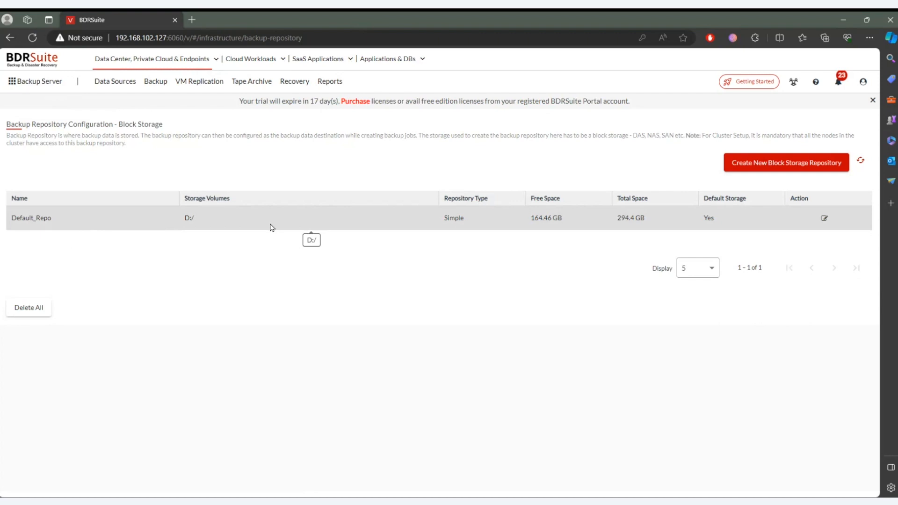
click(772, 173)
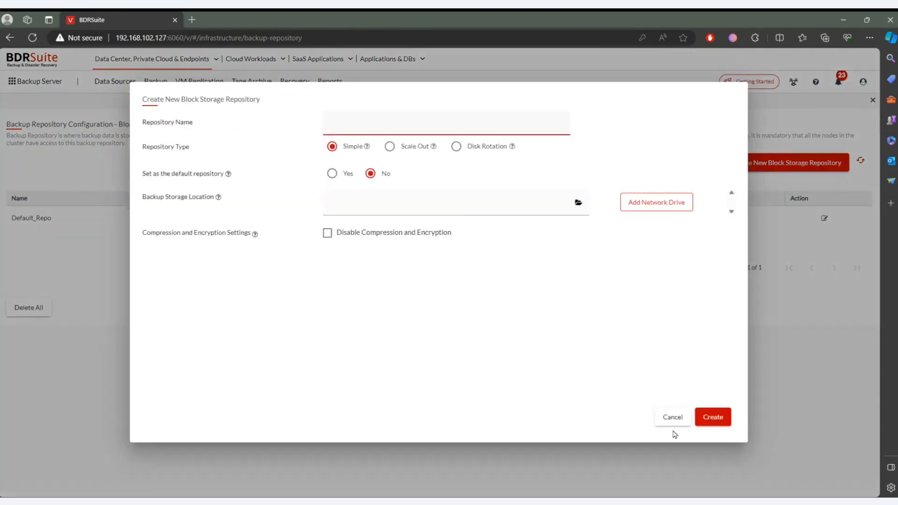
click(672, 421)
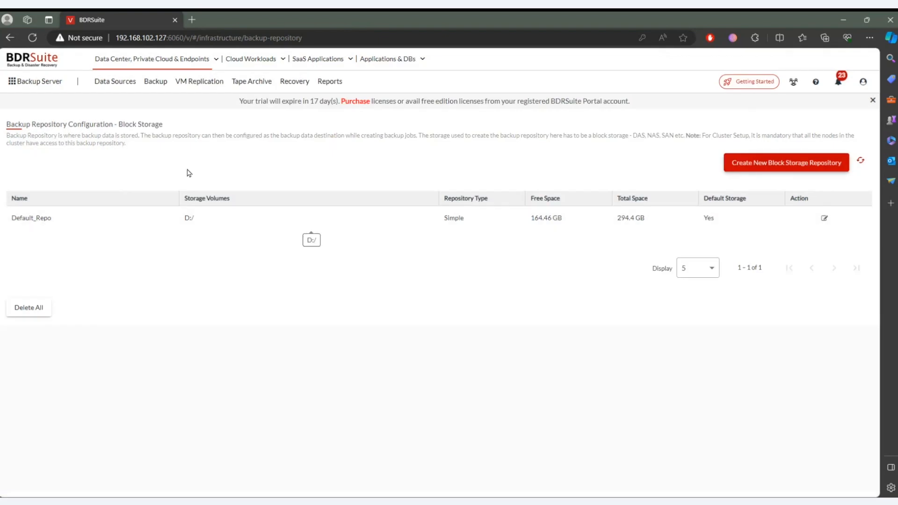
click(58, 89)
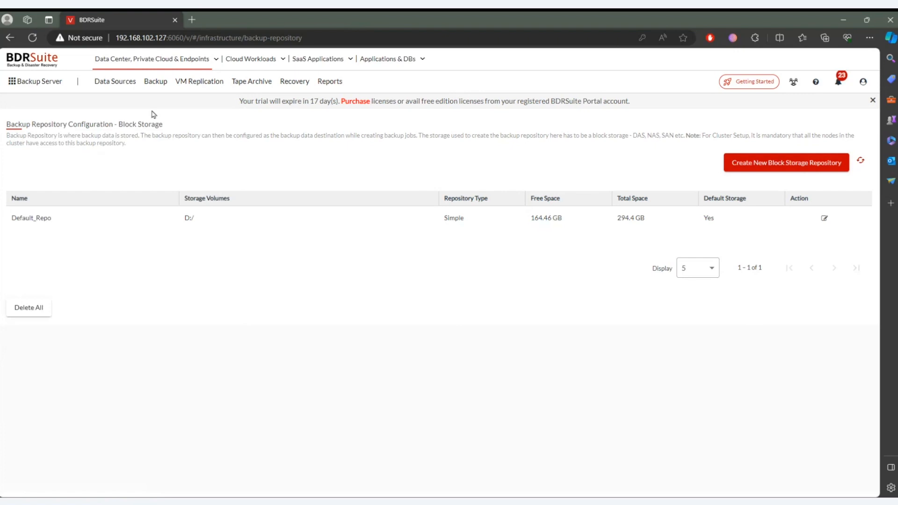
click(872, 100)
- Examine the manual and automatic agent installation options for adding a KVM data source
mouse_move(216, 91)
mouse_move(122, 87)
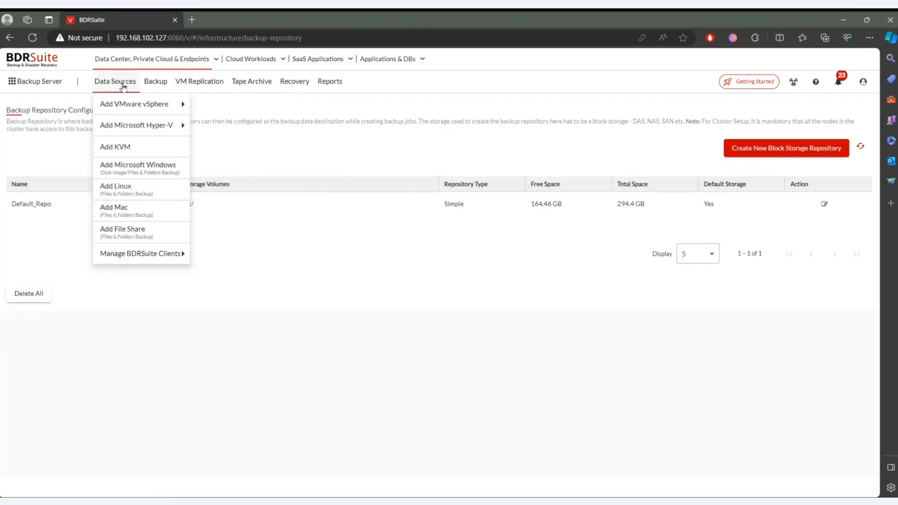
click(118, 147)
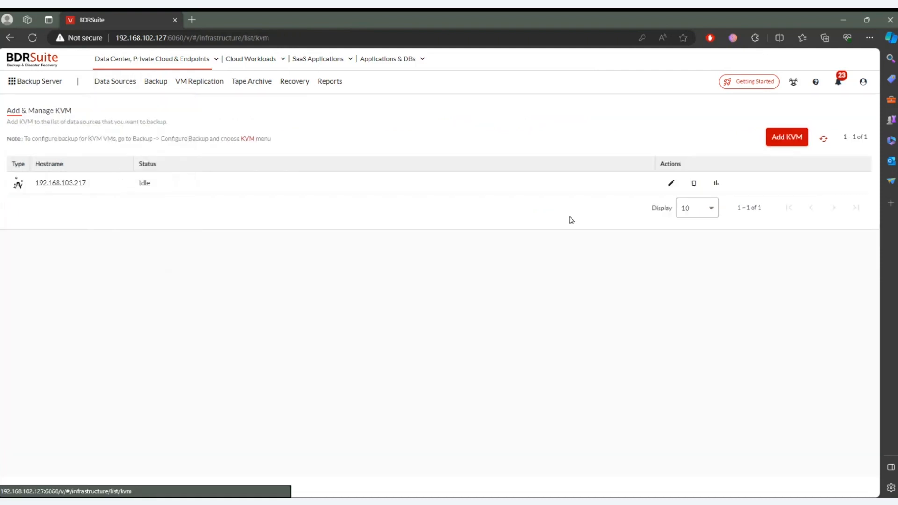
click(787, 137)
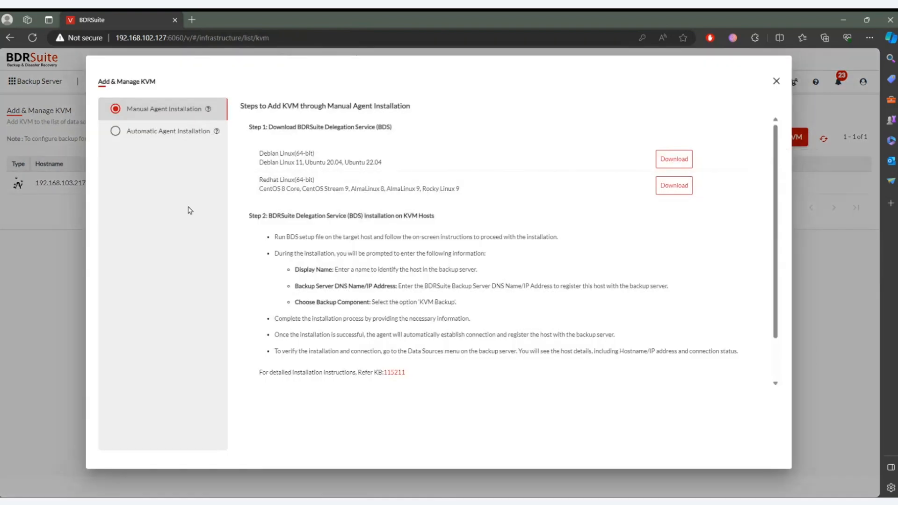
click(160, 132)
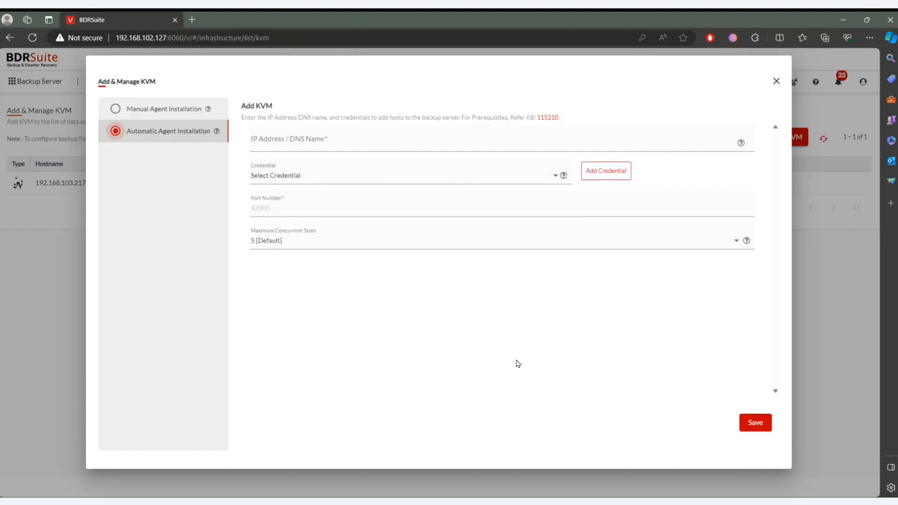
click(175, 115)
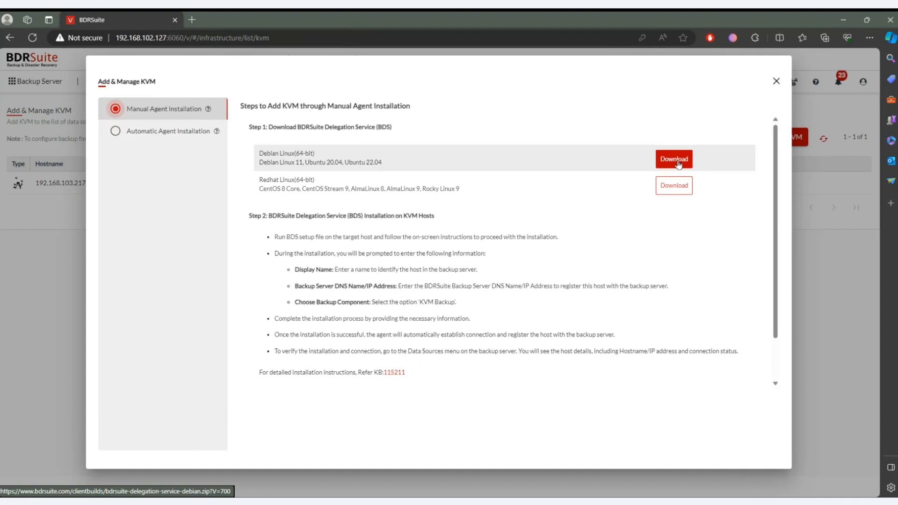
click(776, 81)
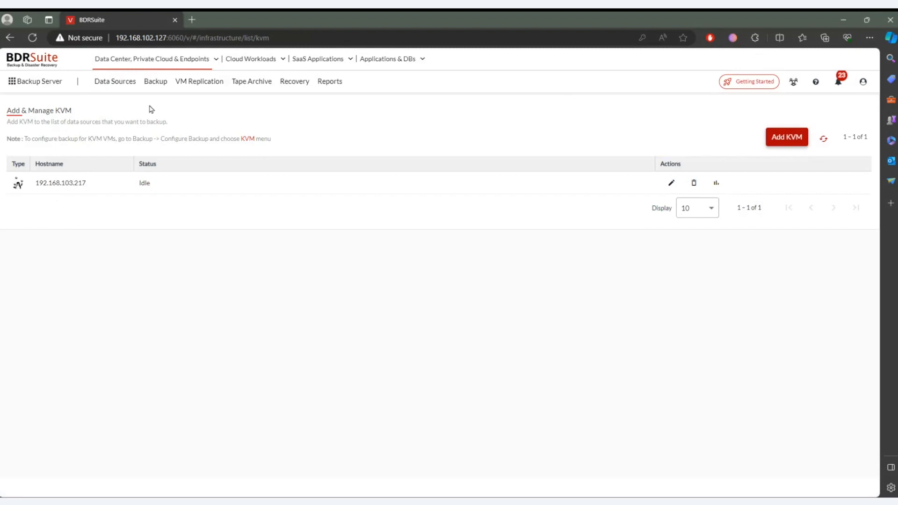
- Start a KVM backup job named KVMq without a template, stored in the Default_Repo block storage repository
mouse_move(152, 88)
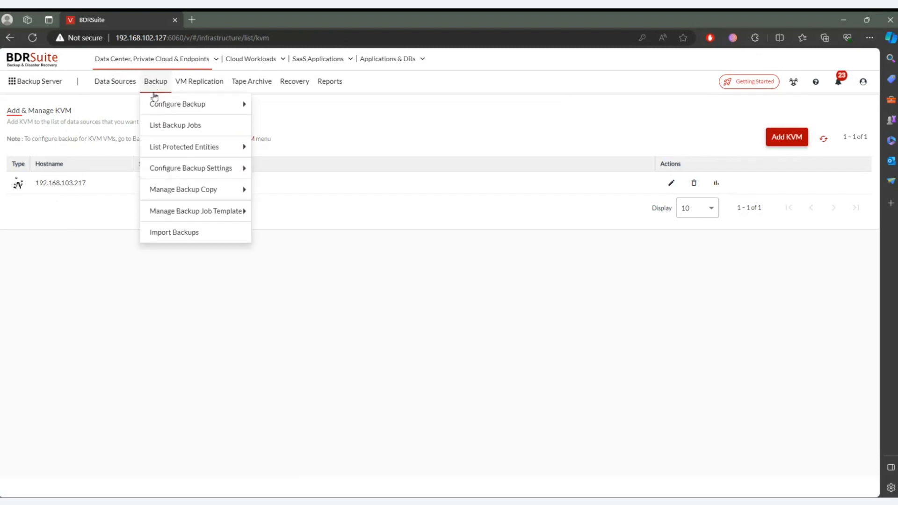
mouse_move(155, 104)
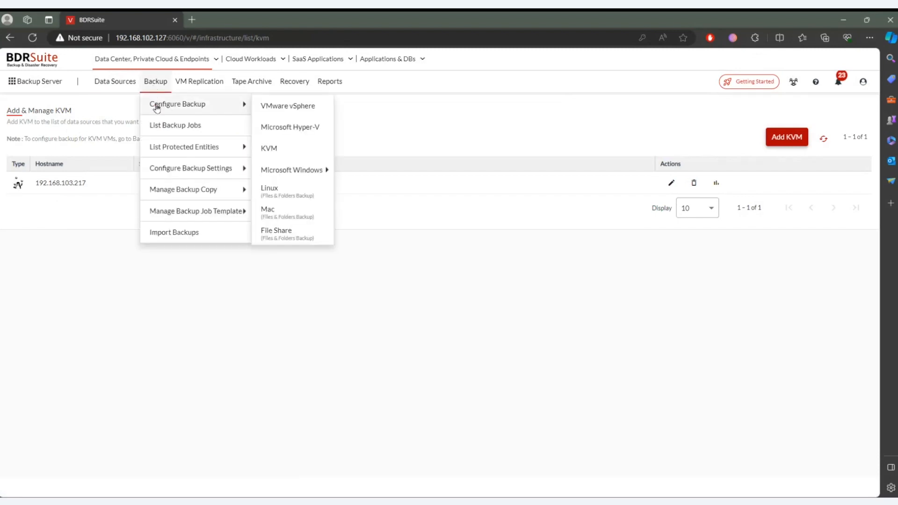
click(271, 149)
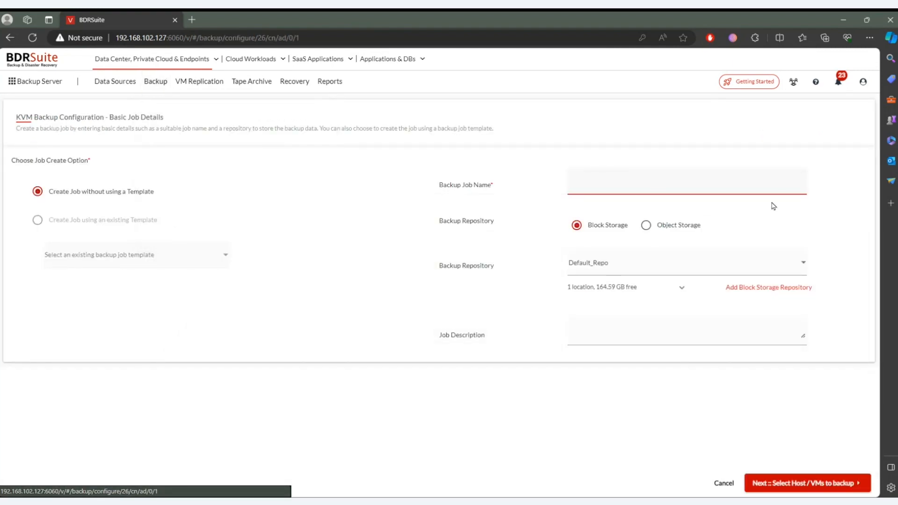
text(WR)
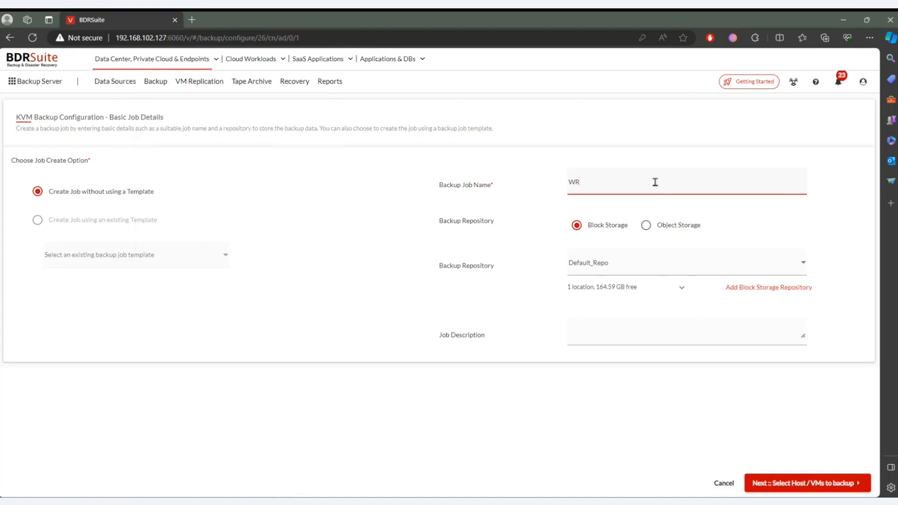
key(BackSpace)
key(BackSpace)
text(KVMq)
click(603, 274)
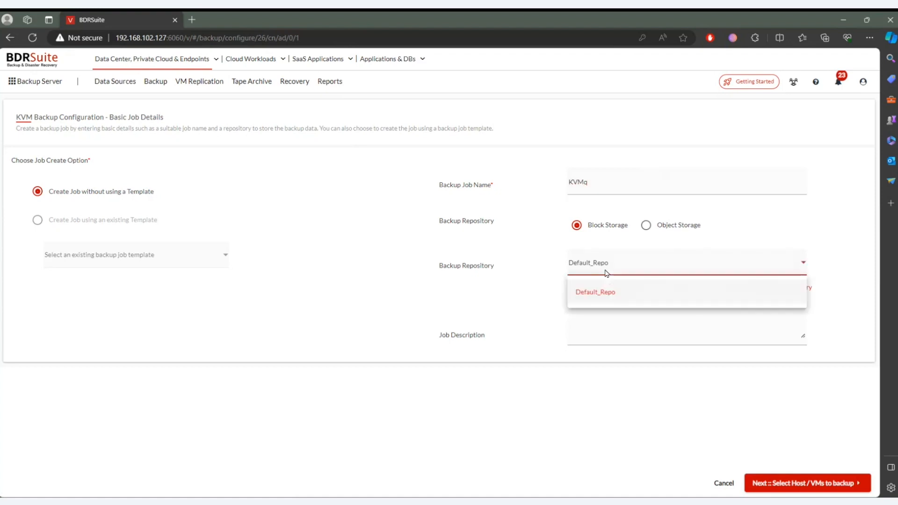
click(644, 282)
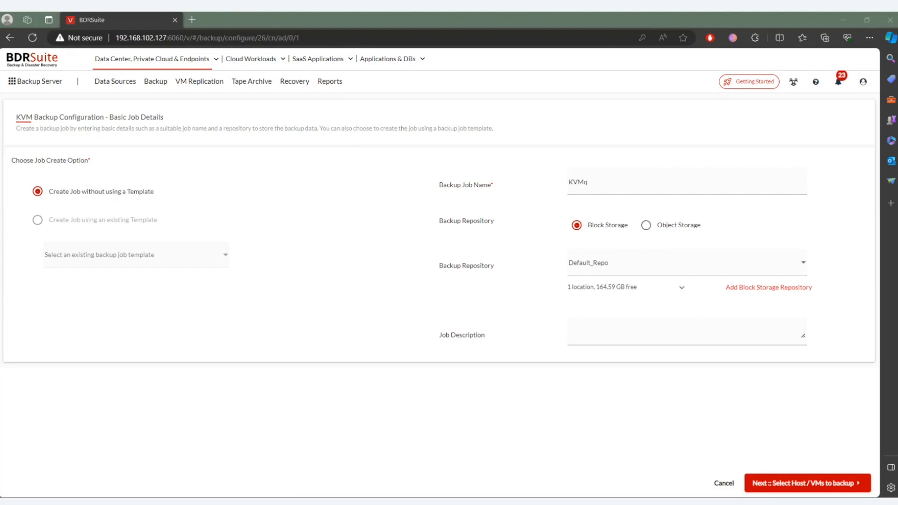
click(835, 485)
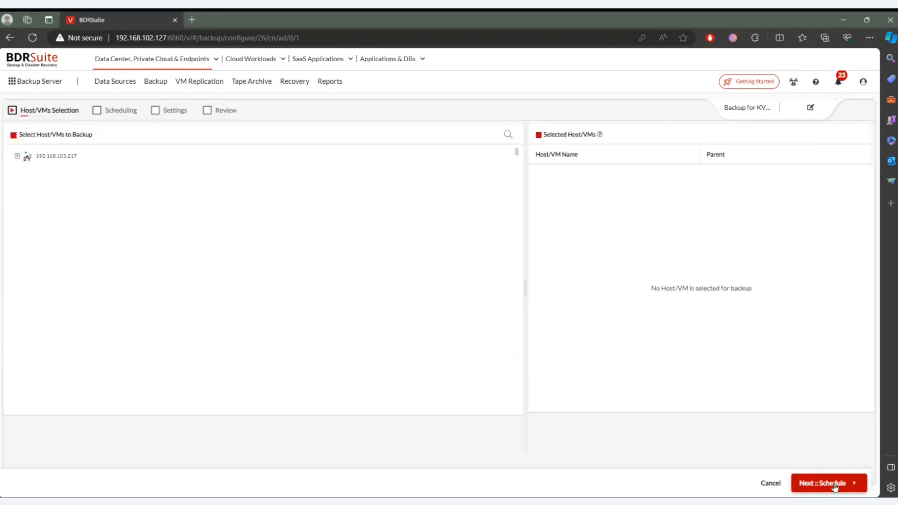
- Select KVM host 192.168.103.217 for backup and toggle the selection of its win2016DC virtual machine
click(17, 155)
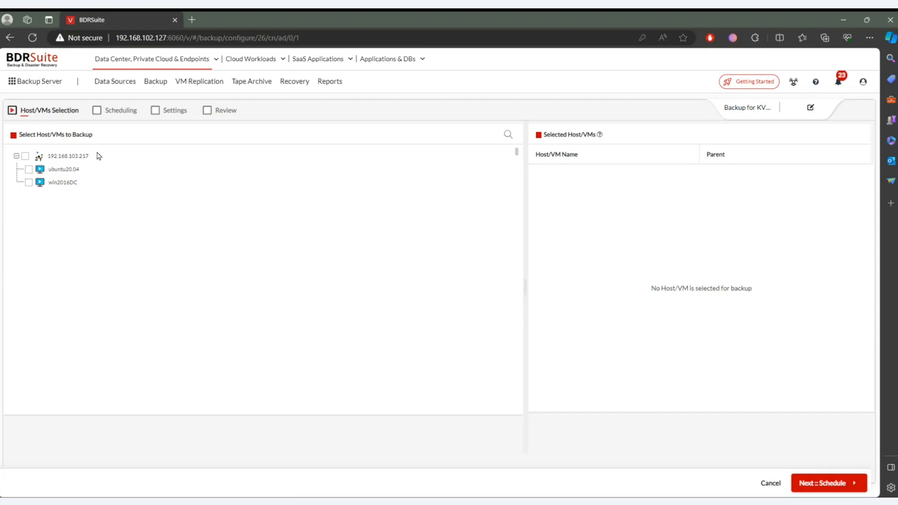
click(24, 157)
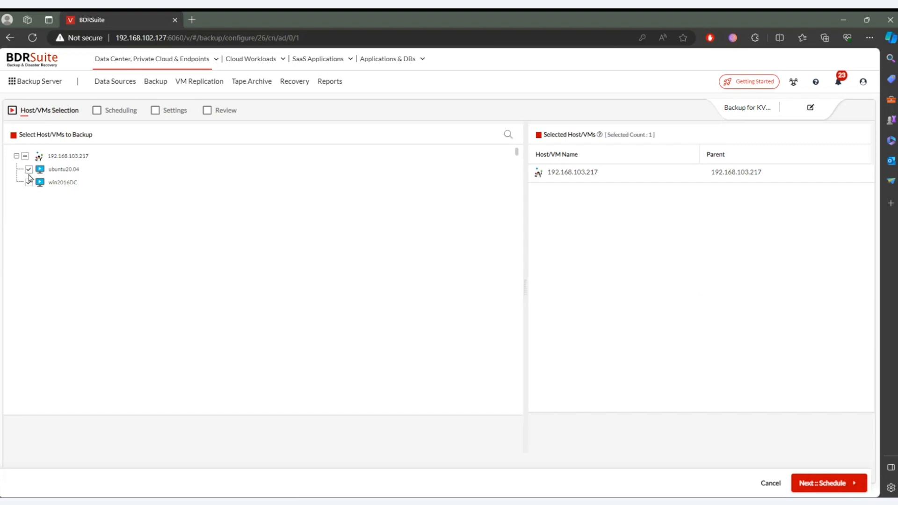
click(29, 183)
click(835, 485)
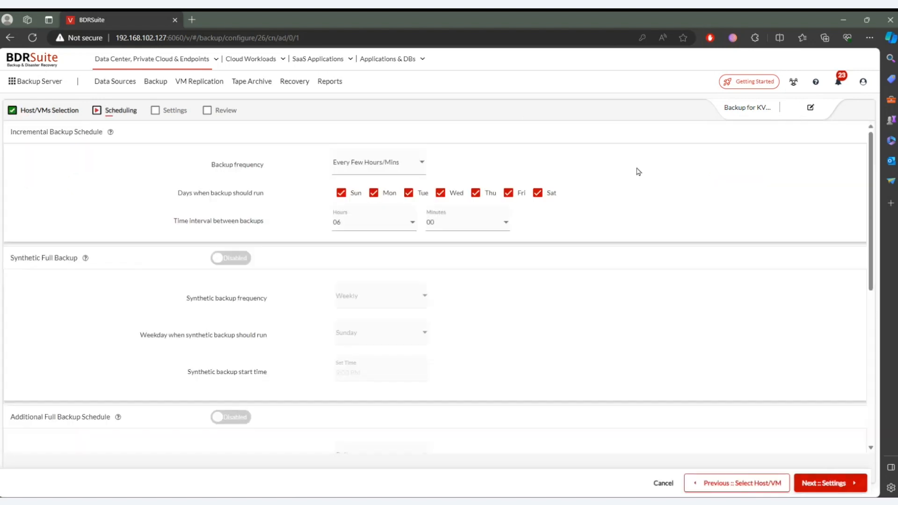
- Try the Every Few Hours/Mins frequency for incremental backups with a different time interval
click(372, 162)
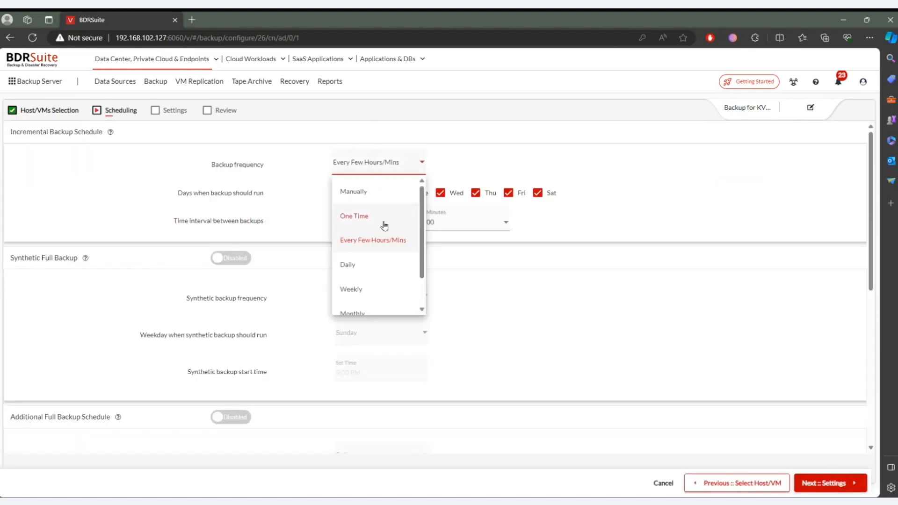
click(386, 240)
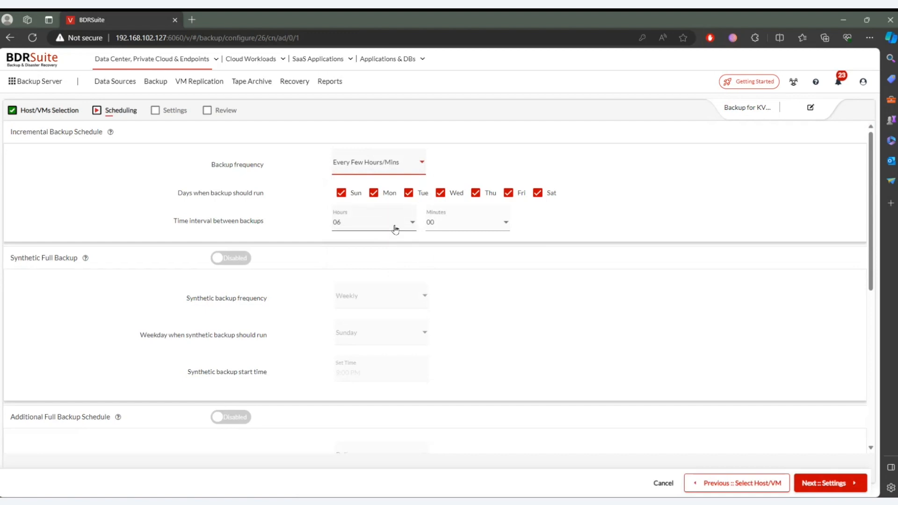
click(395, 223)
click(386, 248)
- Set the incremental backup frequency to Daily, looking through the run-count choices and the other frequency options
click(415, 163)
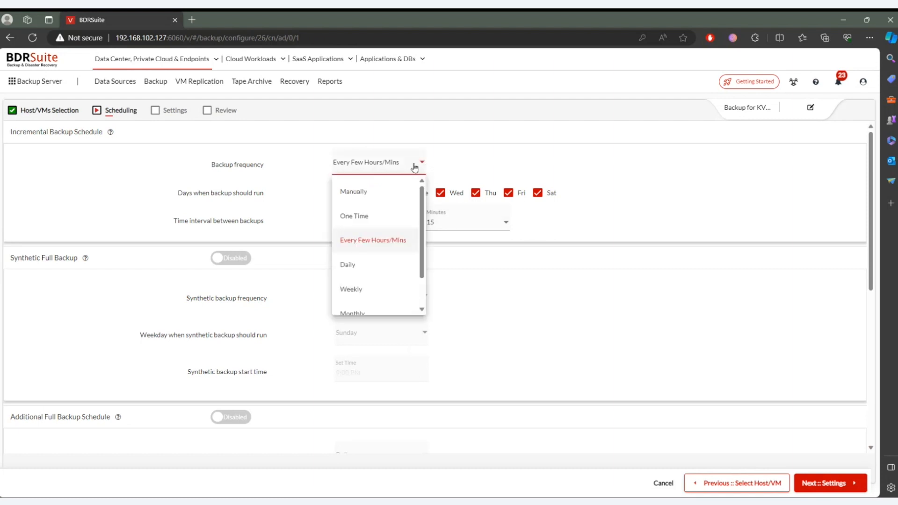
click(403, 265)
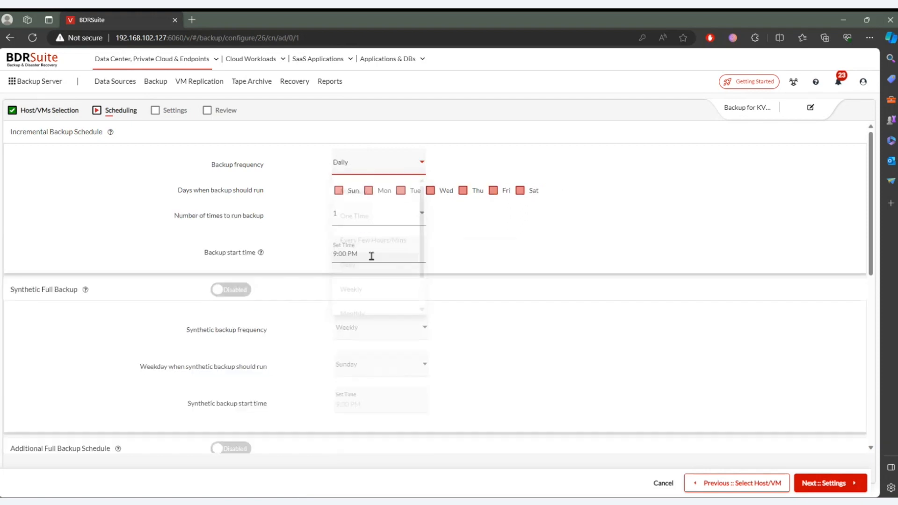
click(393, 217)
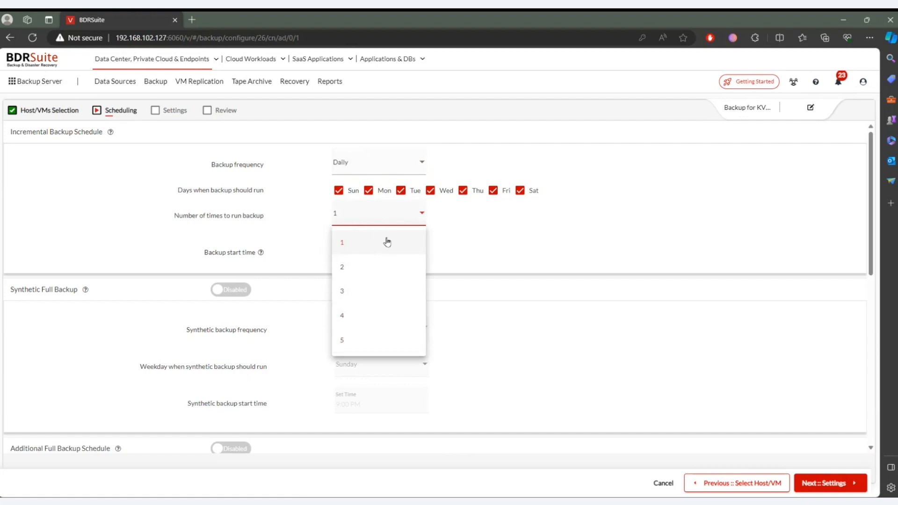
click(390, 165)
click(391, 166)
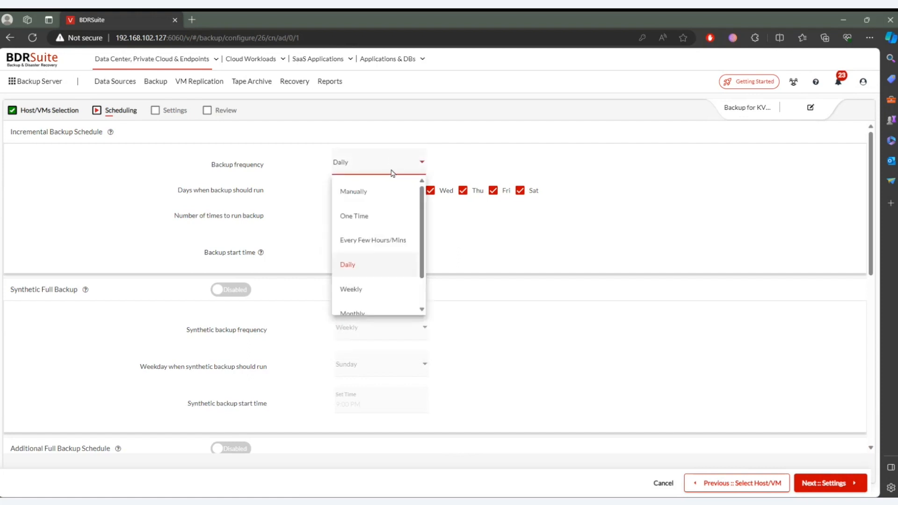
scroll(388, 281, down, 1)
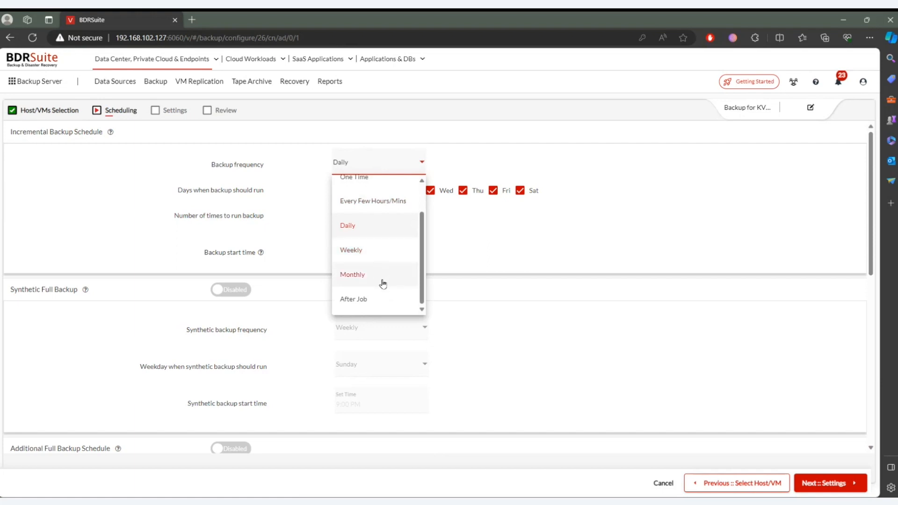
scroll(388, 299, up, 2)
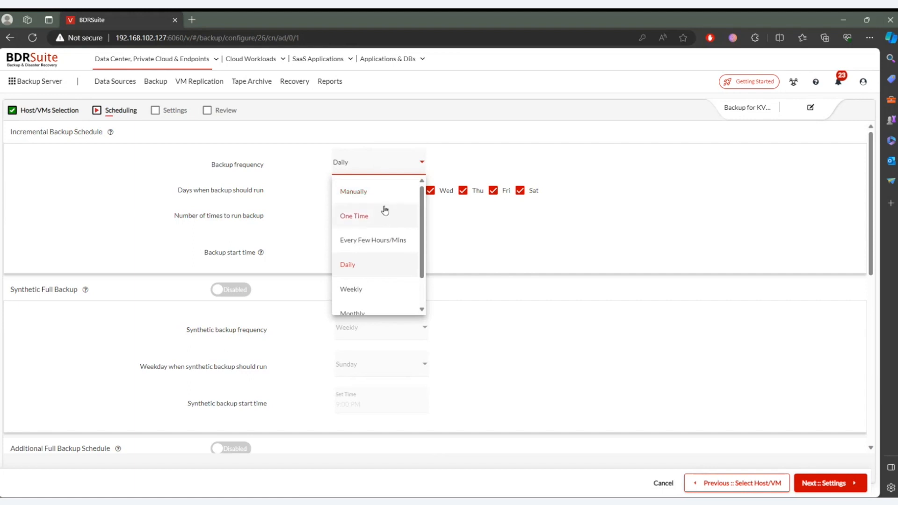
click(521, 238)
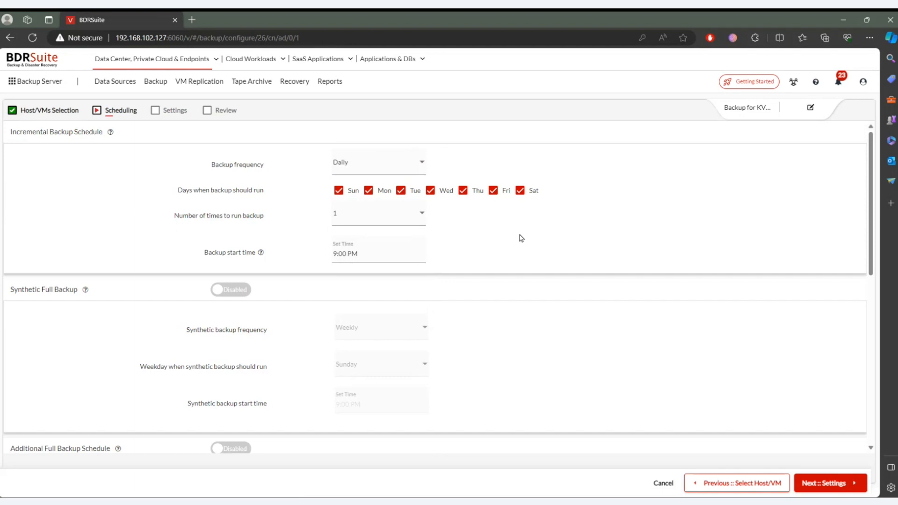
- Keep the remaining schedule settings and enable basic retention of 3 versions for incremental backups
scroll(521, 237, down, 7)
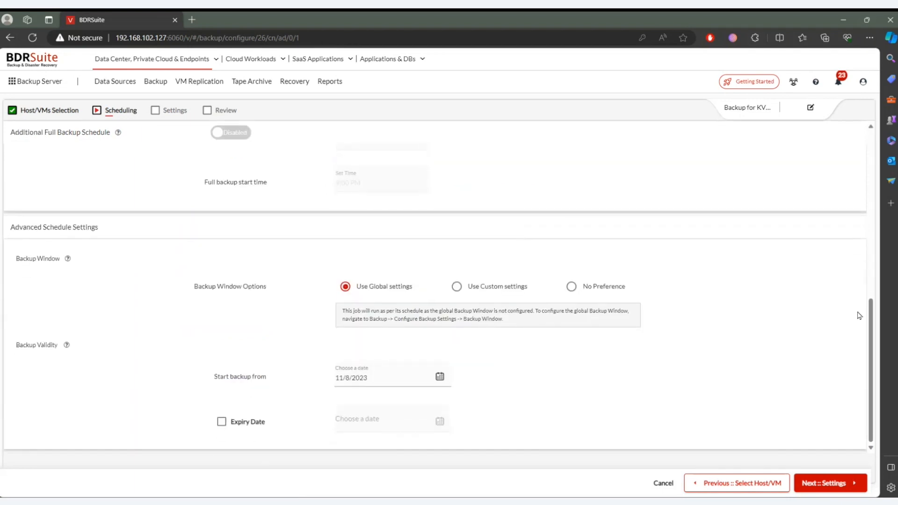
drag(871, 323, 871, 202)
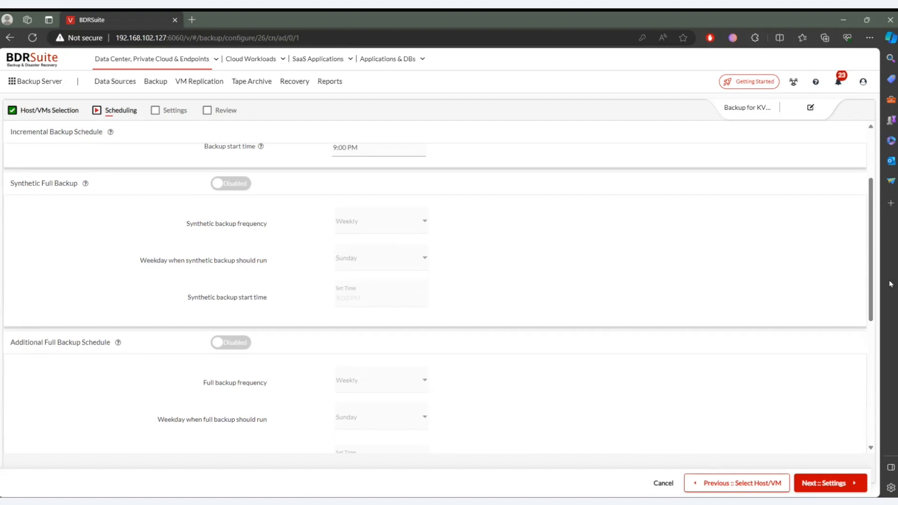
drag(871, 242, 871, 364)
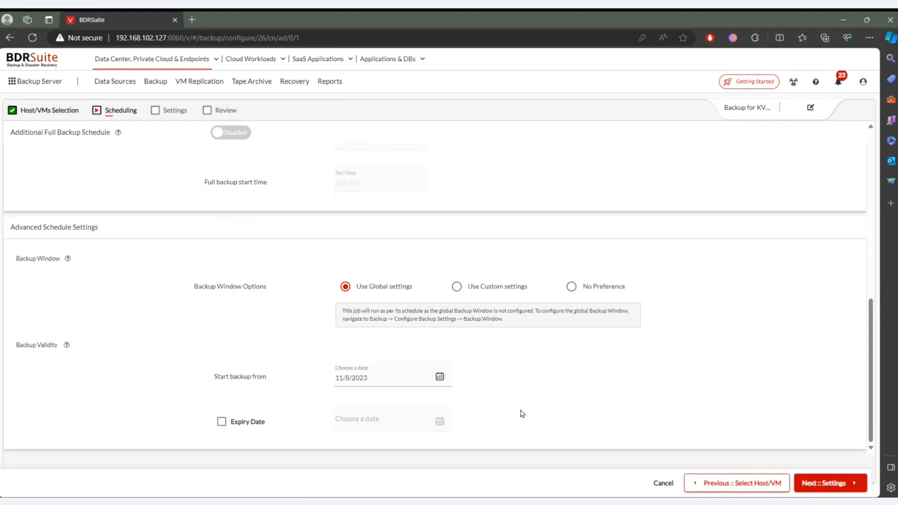
click(820, 487)
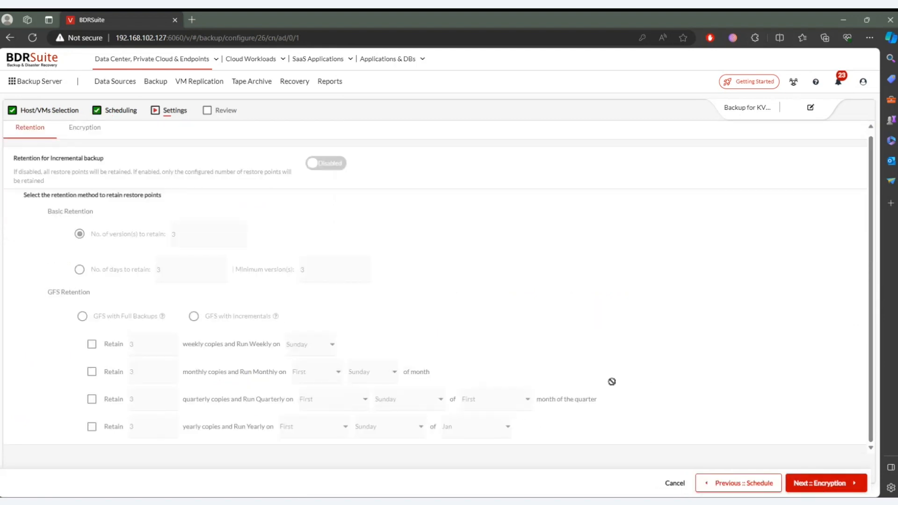
click(340, 163)
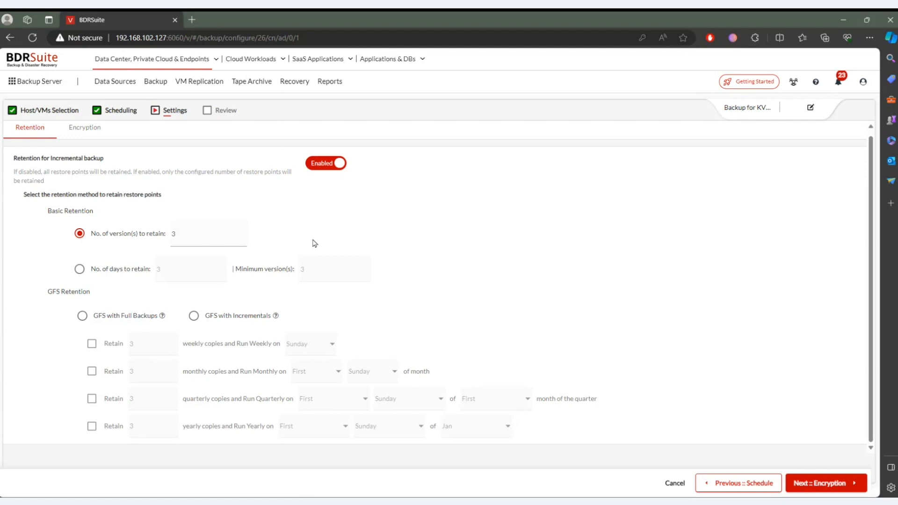
click(333, 169)
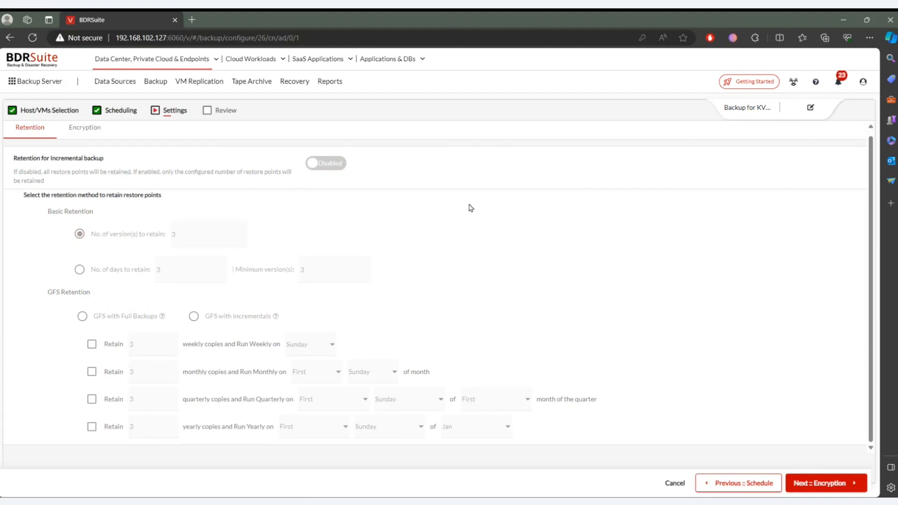
click(339, 169)
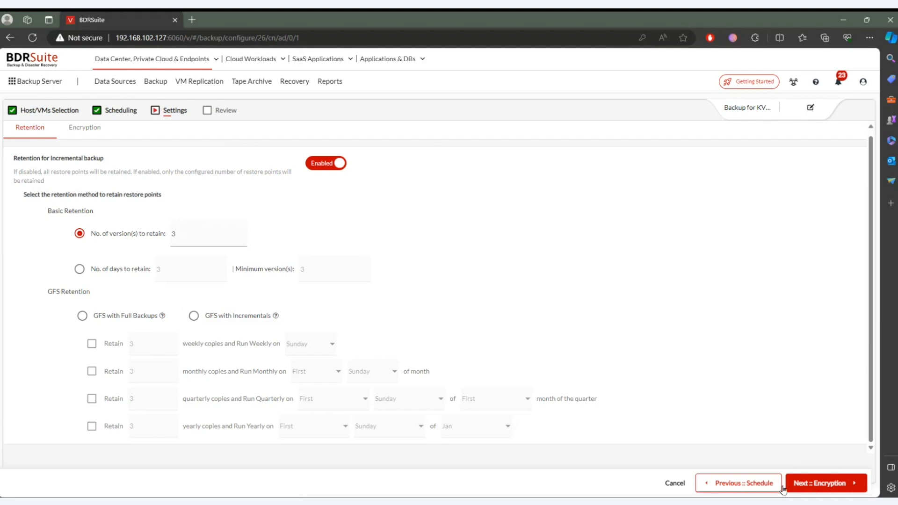
- Enable backup data encryption with a system-generated password and proceed to the configuration review
click(802, 487)
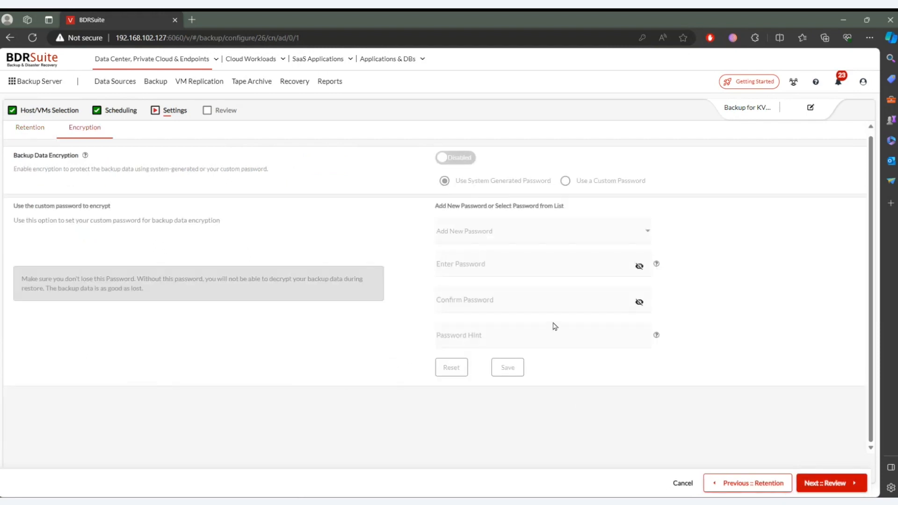
click(457, 157)
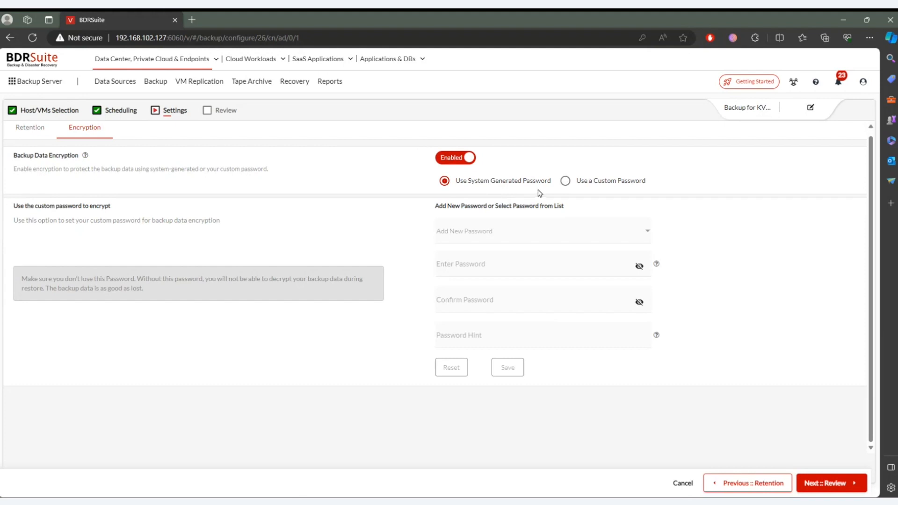
click(603, 184)
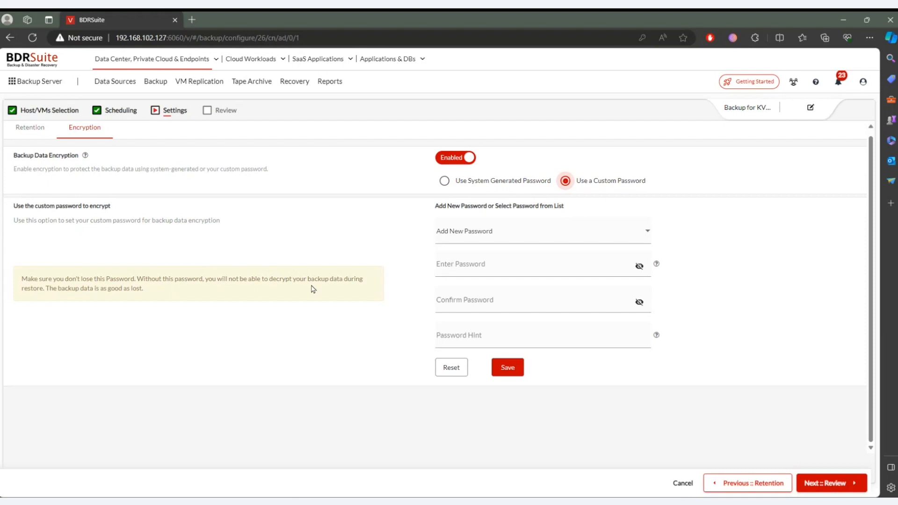
click(462, 183)
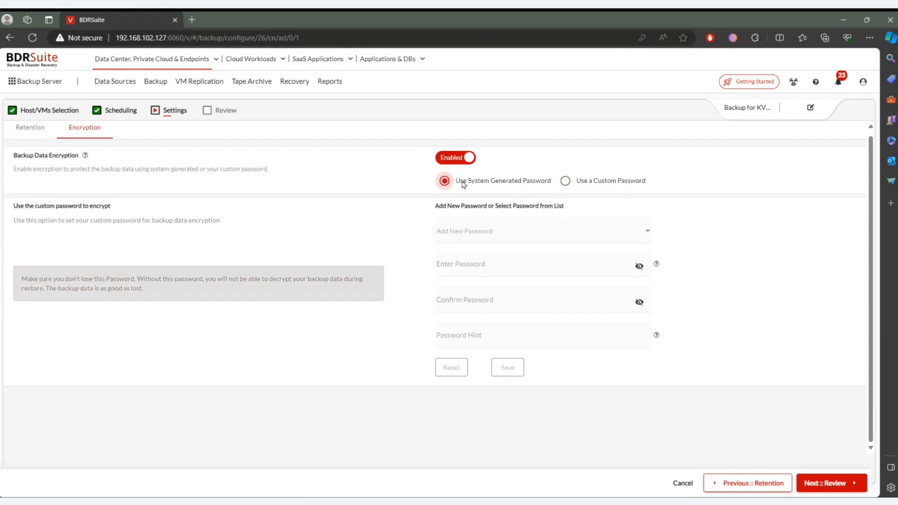
click(858, 486)
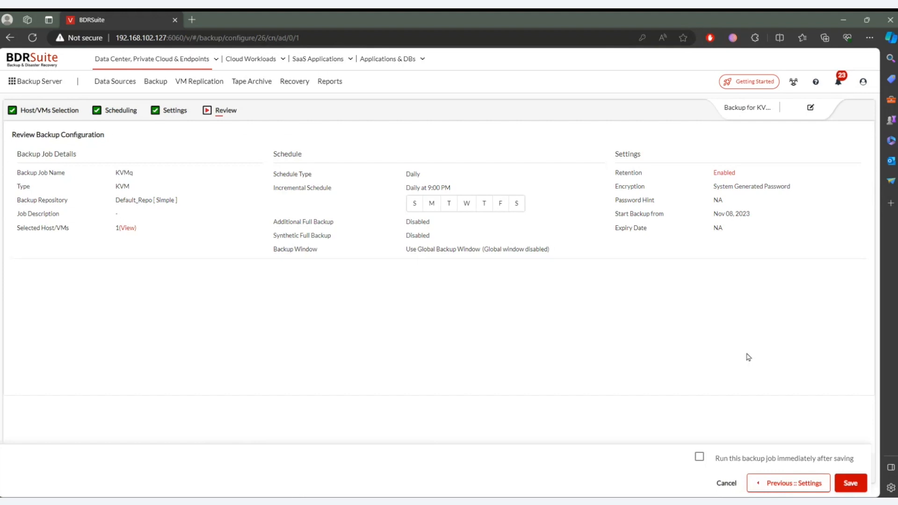
- Toggle the option to run the job immediately after saving on and off, and cancel the KVMq backup configuration
click(581, 354)
click(699, 456)
click(700, 457)
click(729, 486)
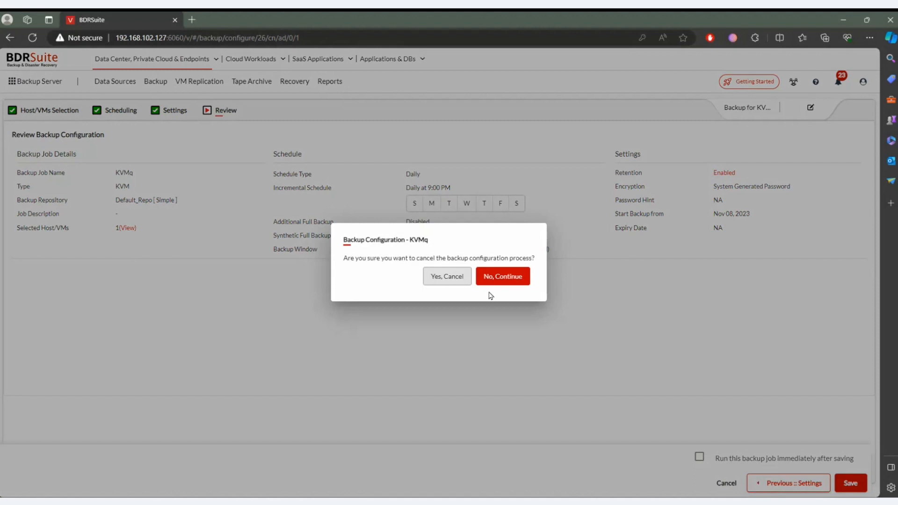
click(448, 279)
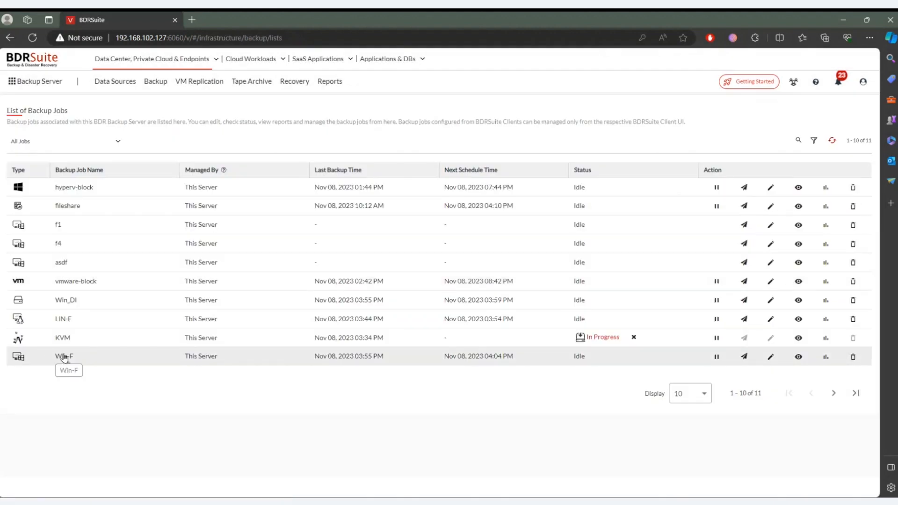
- Examine the in-progress and completed virtual machine disks in the KVM job's backup progress, and refresh the backup job list
click(603, 338)
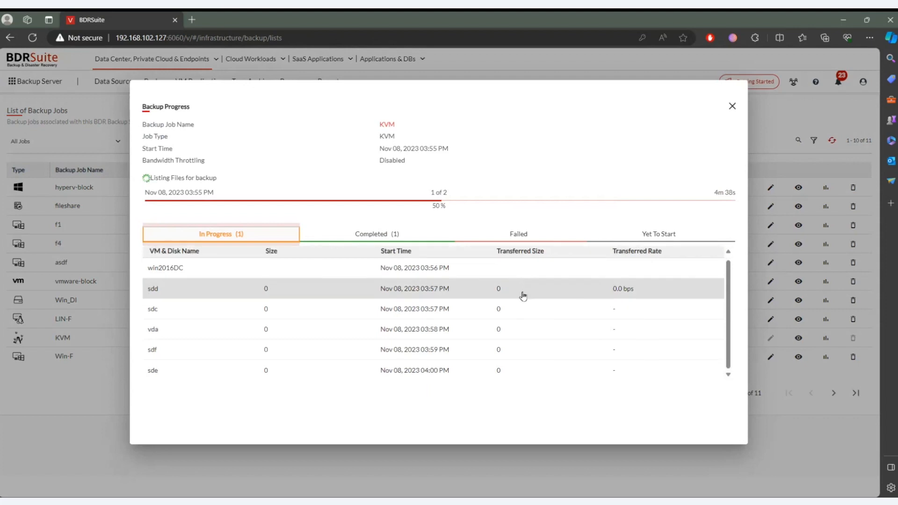
scroll(525, 348, up, 1)
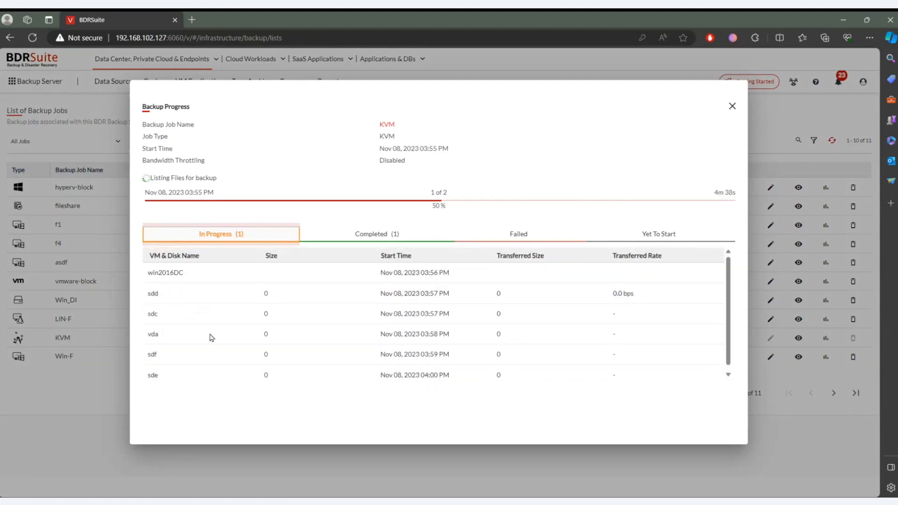
click(389, 244)
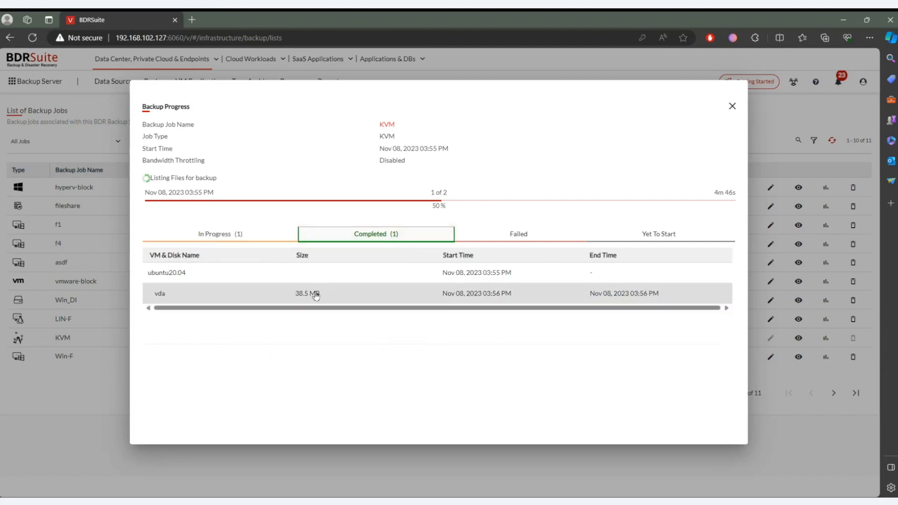
click(240, 234)
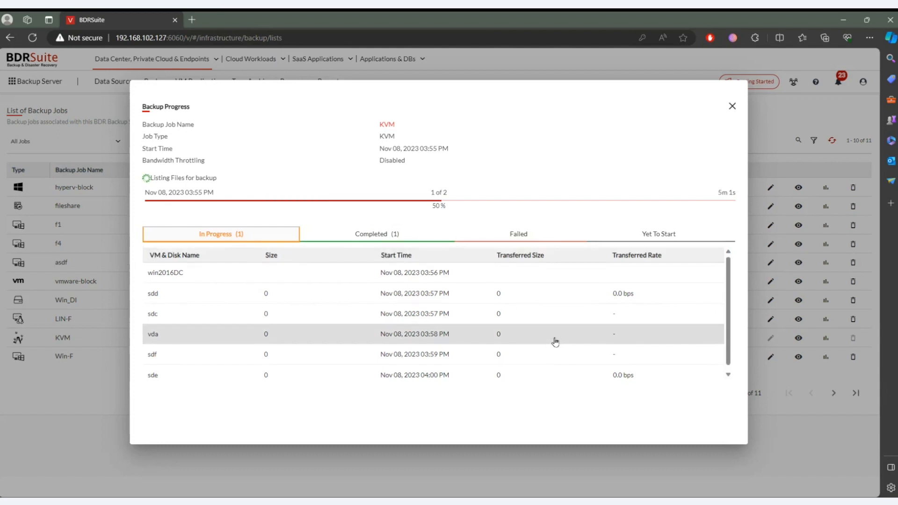
click(733, 107)
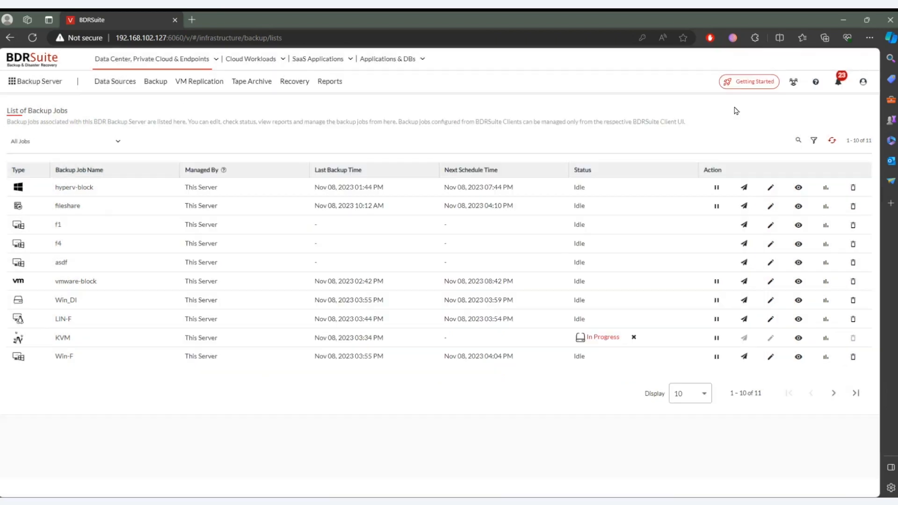
click(832, 141)
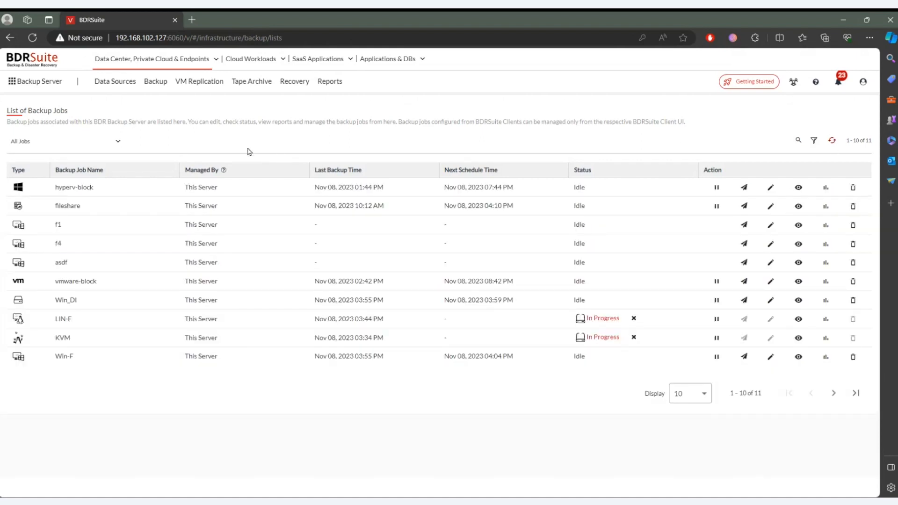
- Examine the manual and automatic agent installation options for adding a Microsoft Windows host as a data source
click(128, 83)
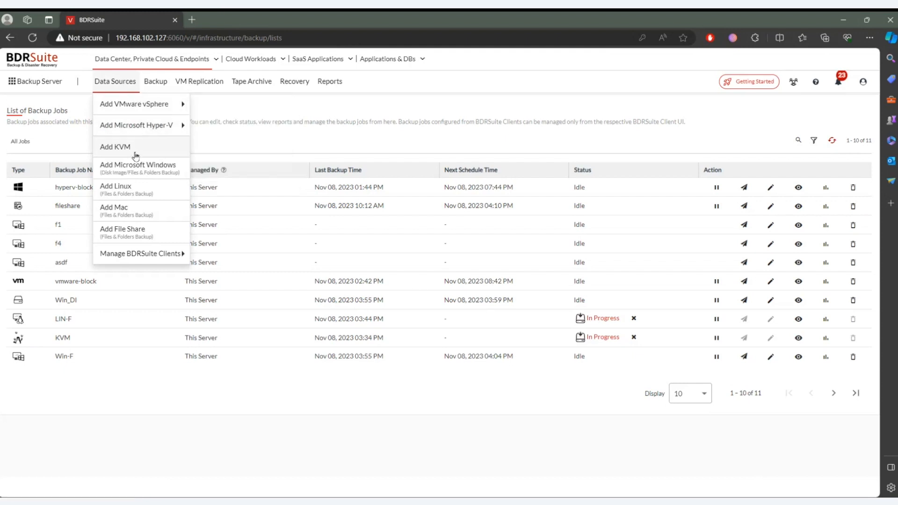
click(143, 168)
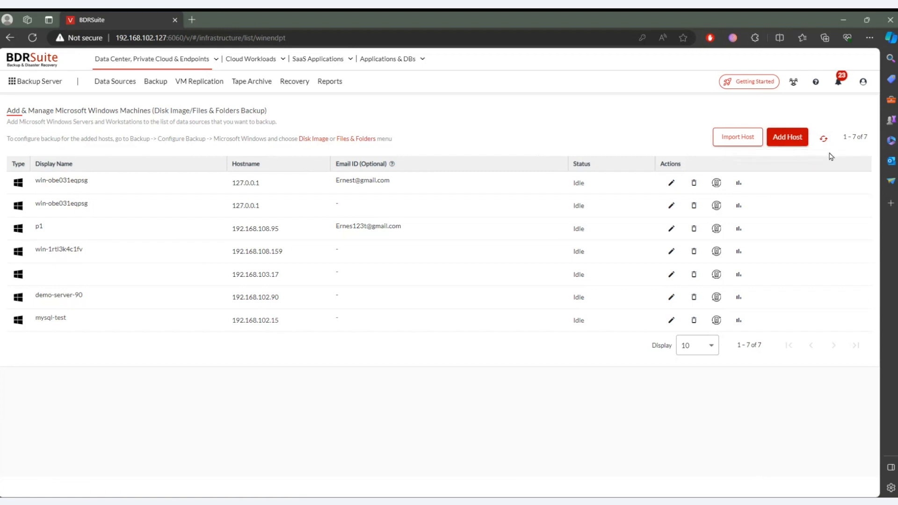
click(787, 136)
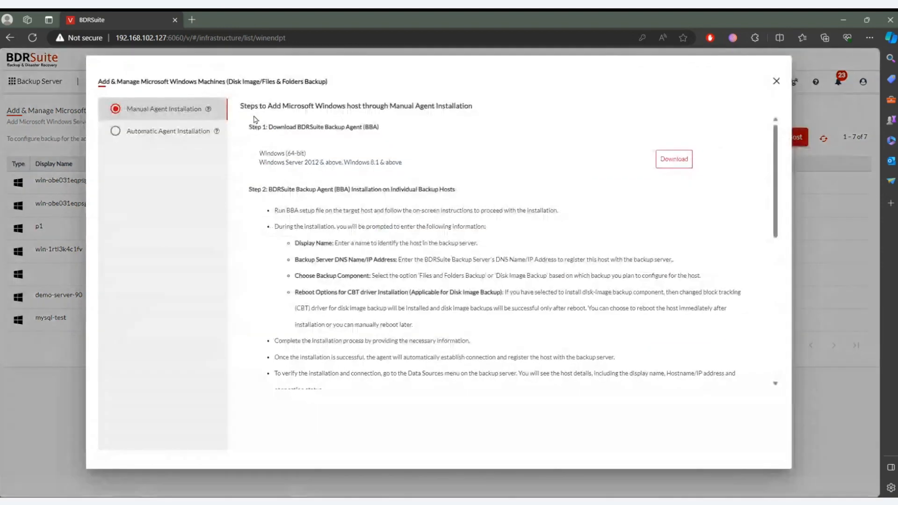
click(157, 131)
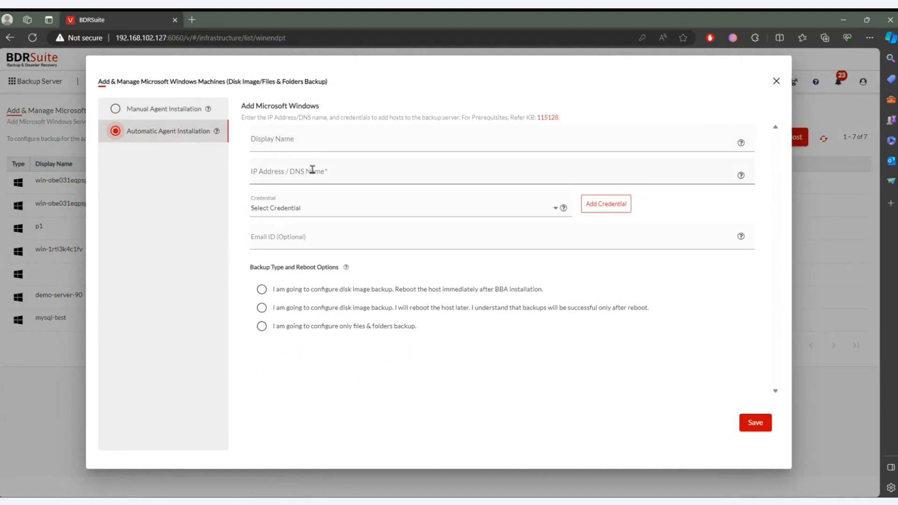
click(174, 114)
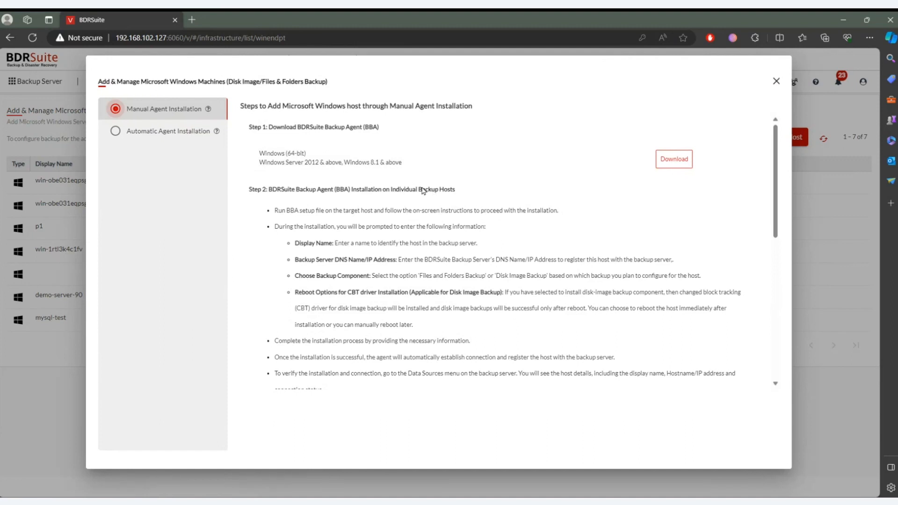
click(146, 133)
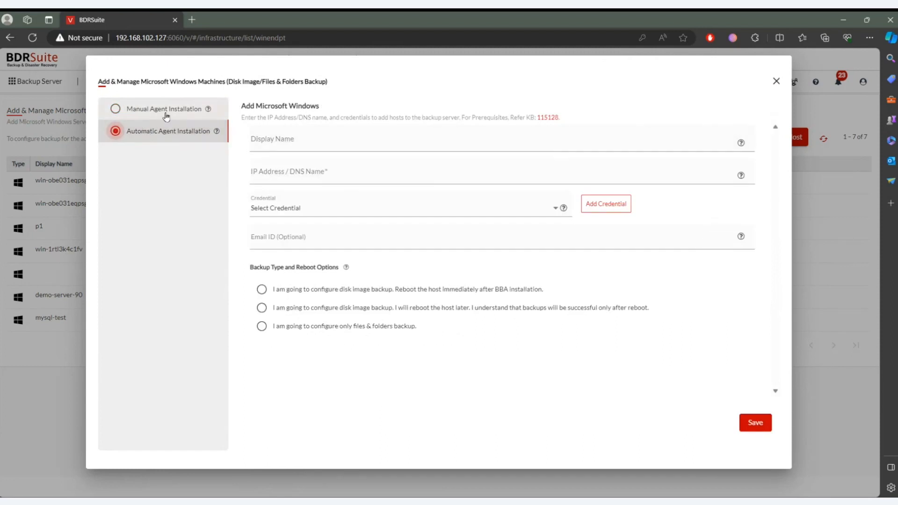
click(165, 113)
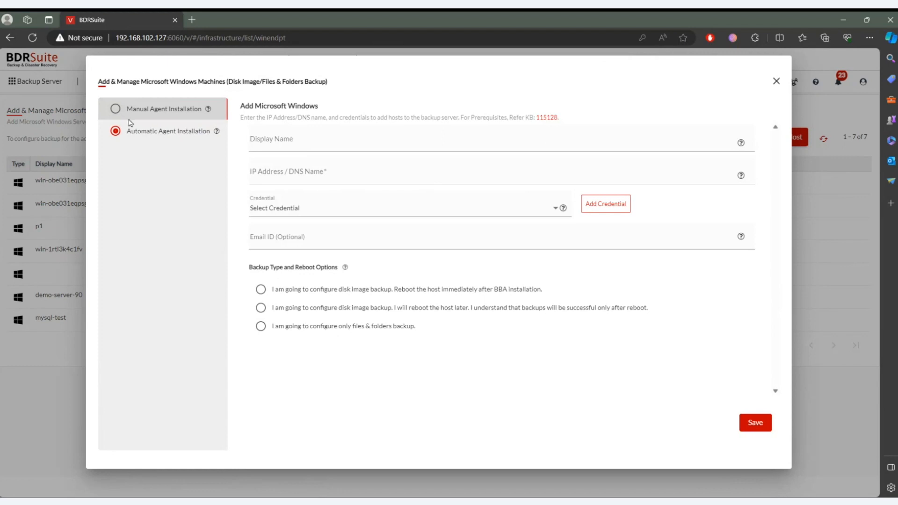
click(174, 113)
click(172, 134)
click(170, 113)
click(170, 133)
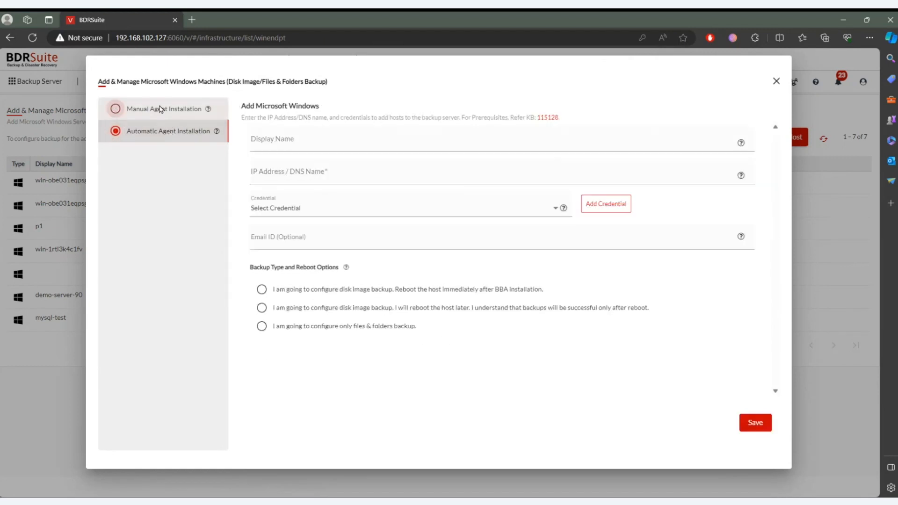
- Compare manual agent installation with the automatic installation form for Windows hosts again, and close the Add Host dialog
click(164, 109)
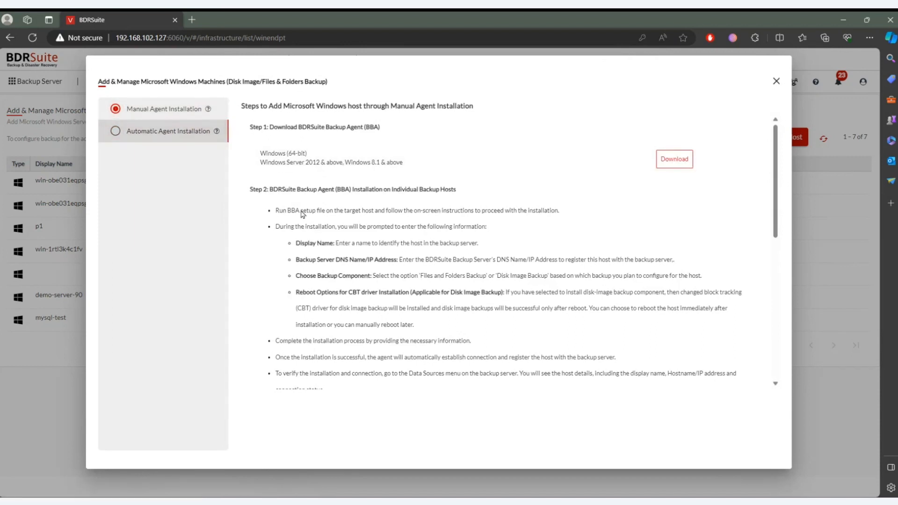
click(172, 134)
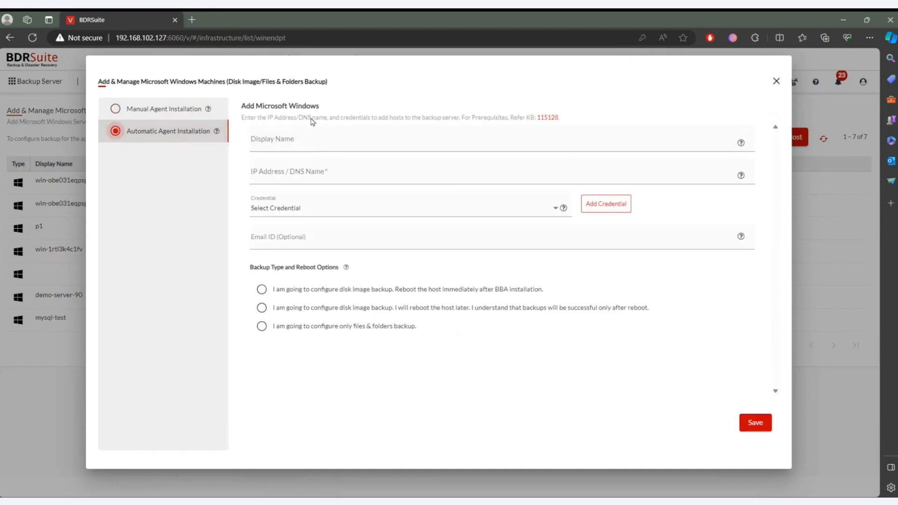
click(777, 83)
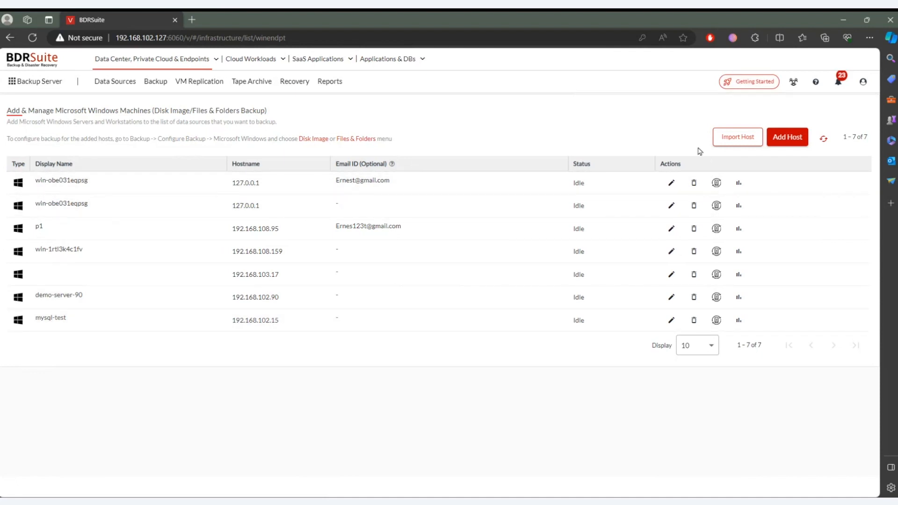
click(787, 137)
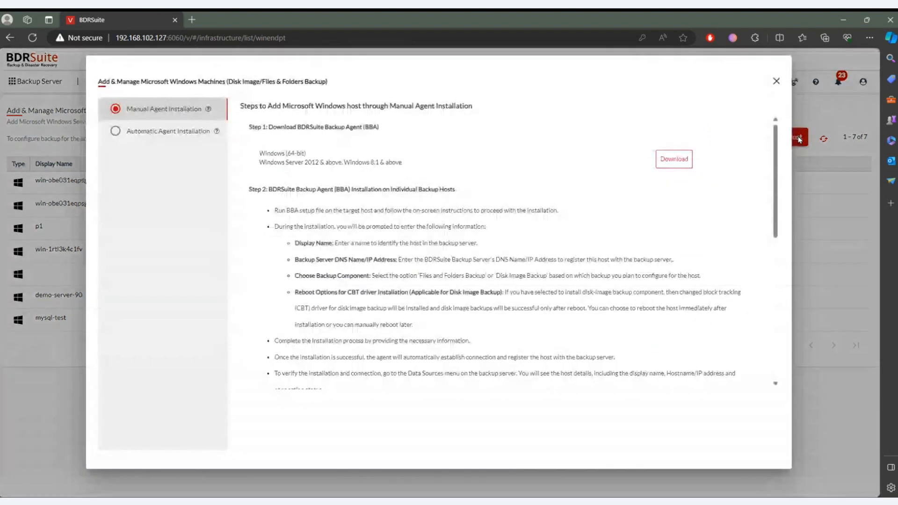
click(181, 132)
click(776, 82)
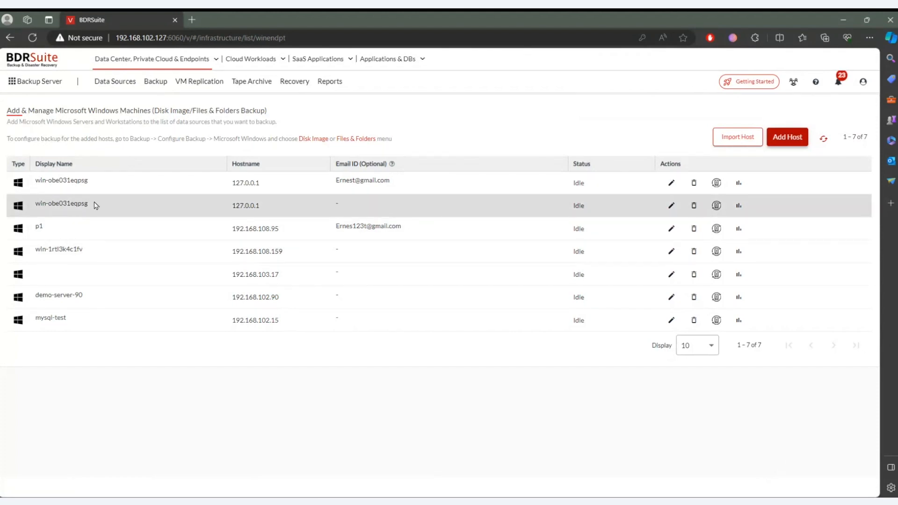
- Add the contact's email ID to the win-obe031eqpsg host that has none, update the host, and refresh the list
click(671, 206)
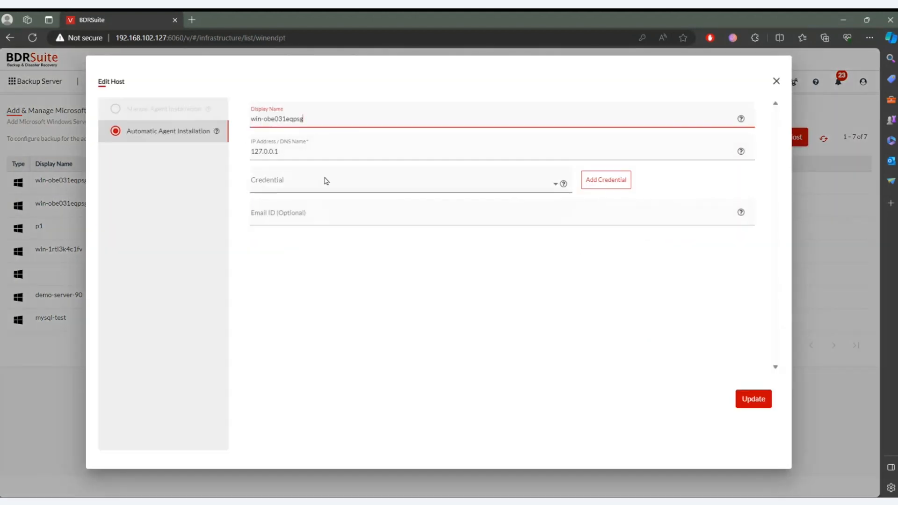
click(311, 213)
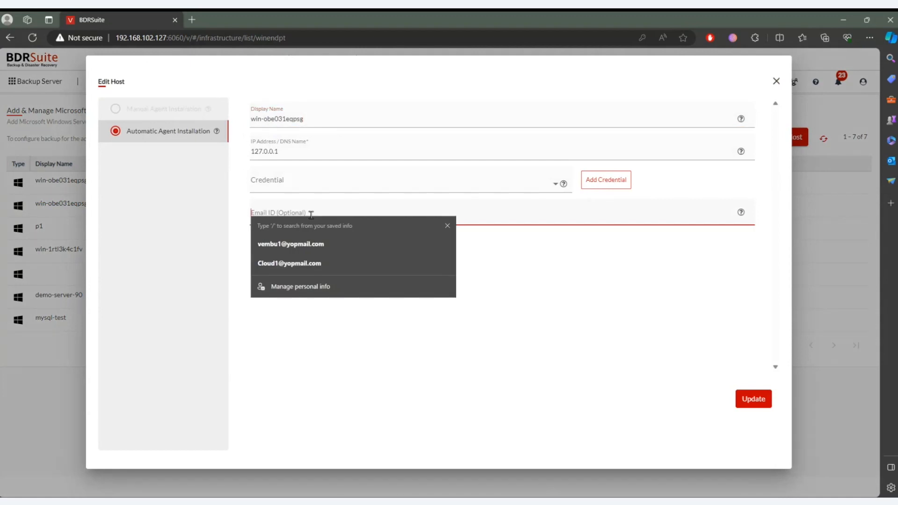
click(539, 242)
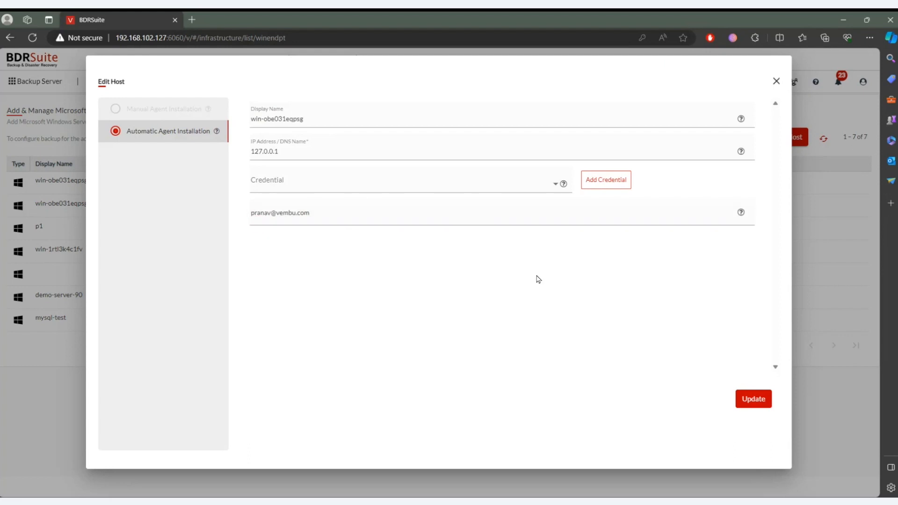
click(754, 397)
click(552, 284)
click(823, 139)
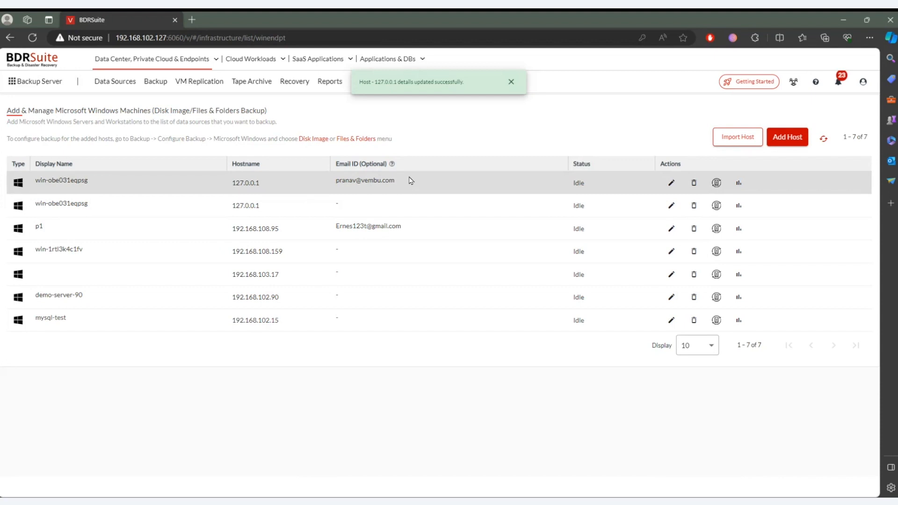
click(511, 82)
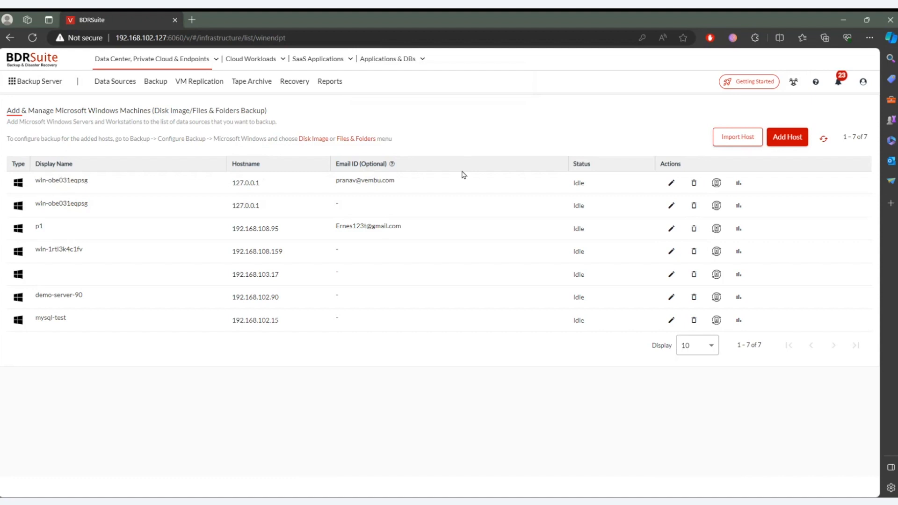
- Compare the AD/LDAP server and CSV file options for importing Microsoft Windows hosts
click(747, 139)
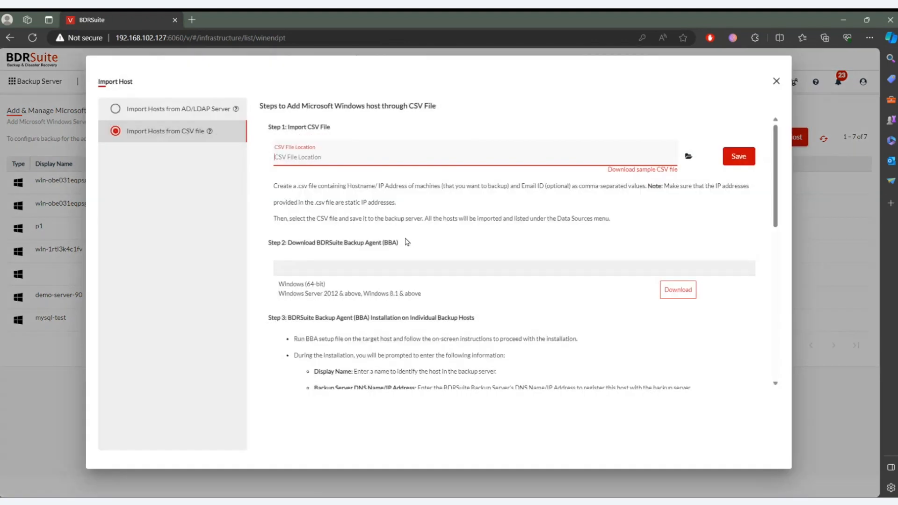
click(179, 116)
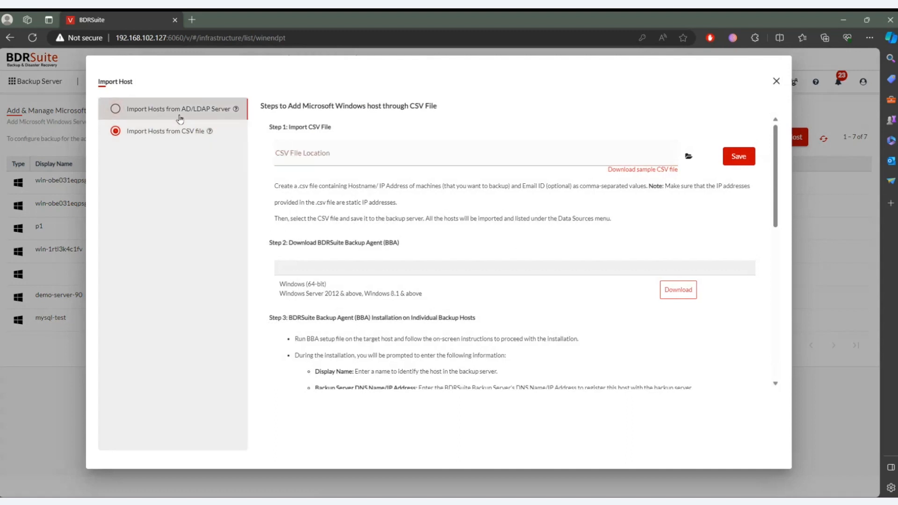
click(116, 109)
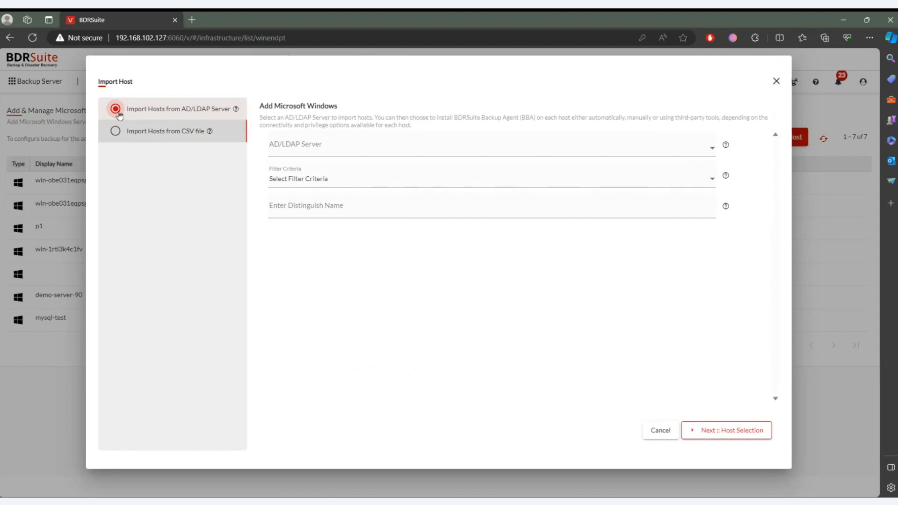
click(116, 132)
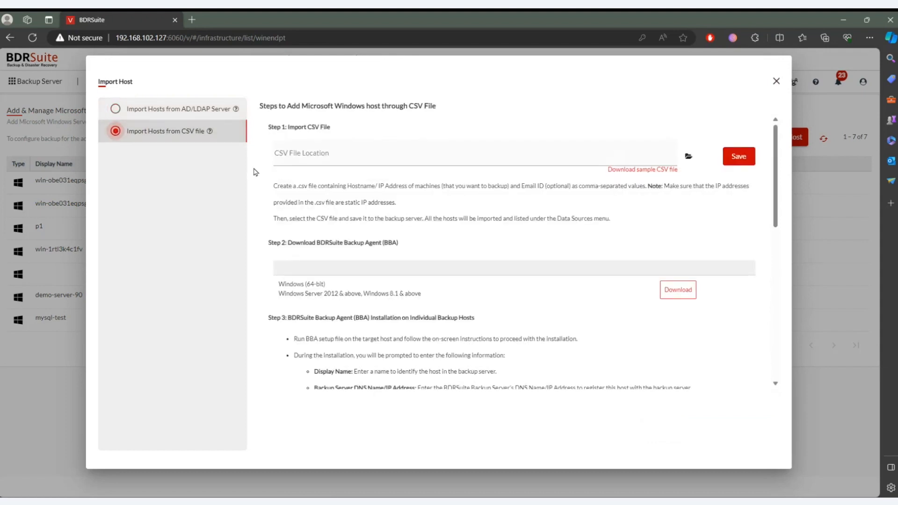
- Download the sample CSV file for importing Windows hosts and show it in its folder
click(629, 172)
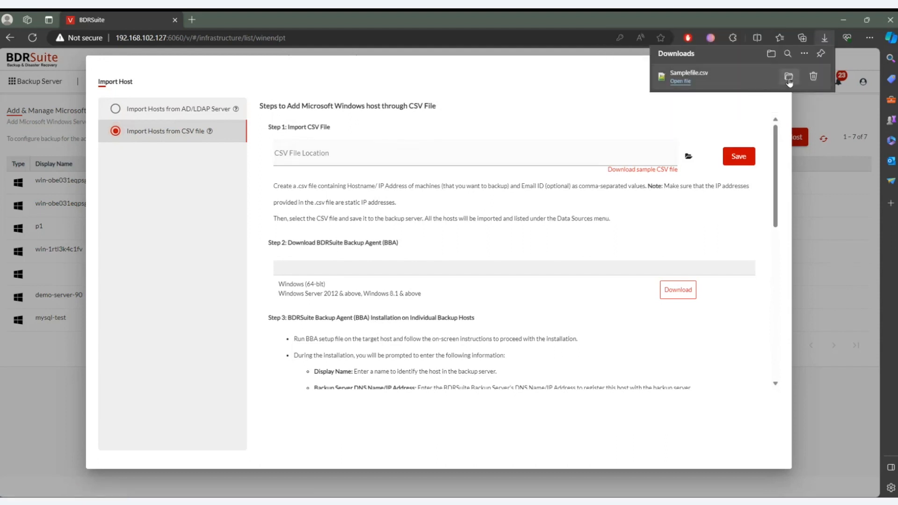
click(789, 79)
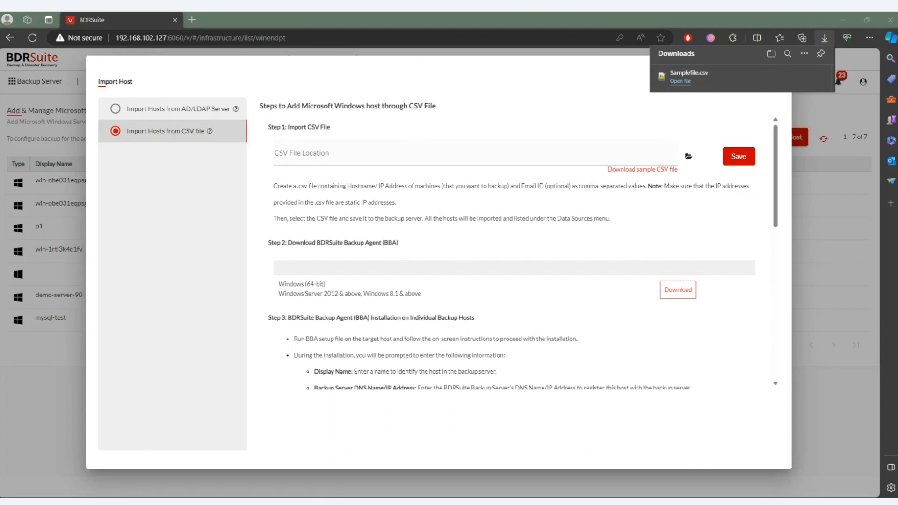
click(191, 20)
text(writer)
key(Escape)
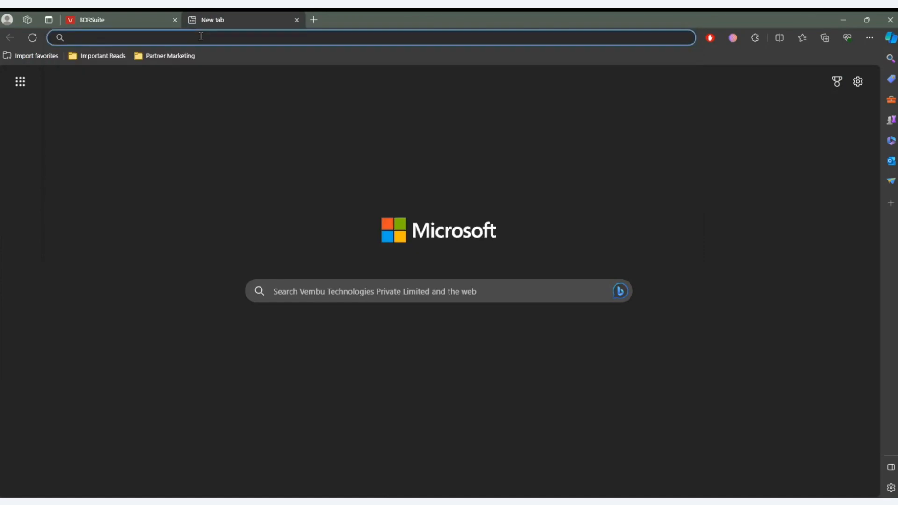
click(134, 23)
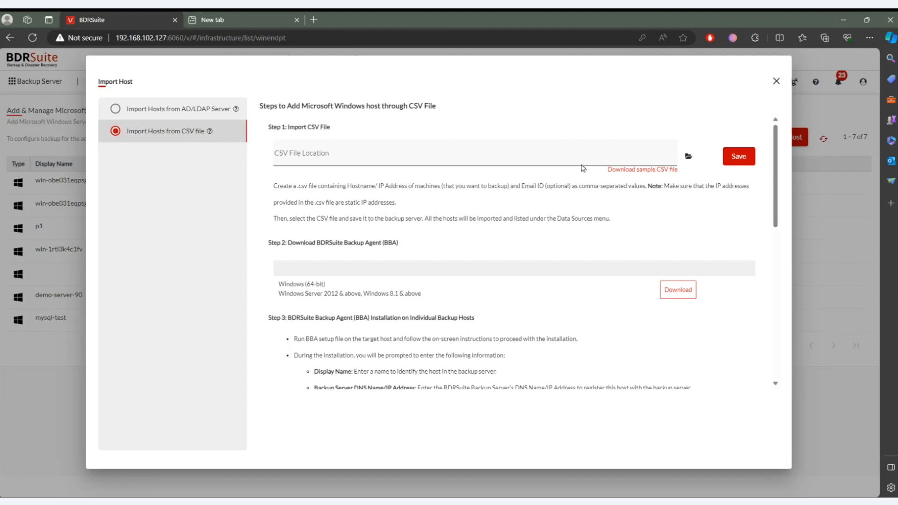
- Leave the host import and look through the Linux, Mac and File Share data source lists
click(776, 83)
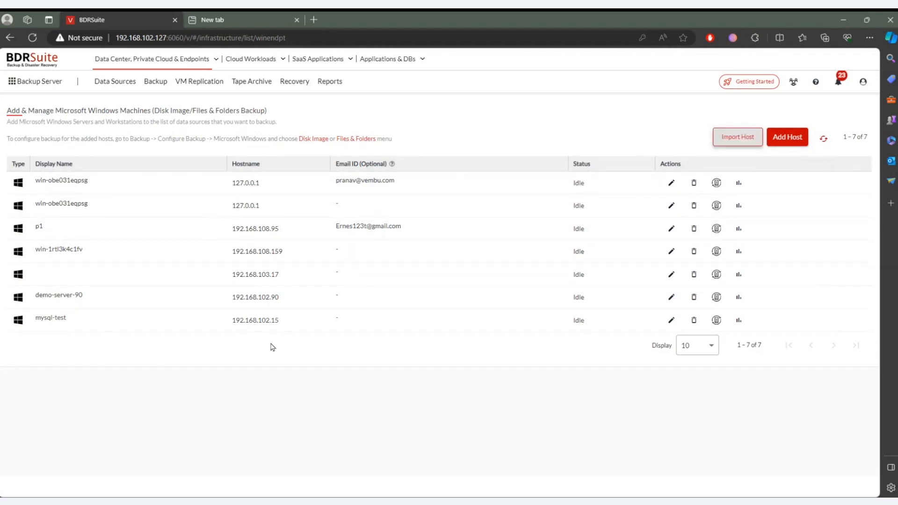
click(114, 86)
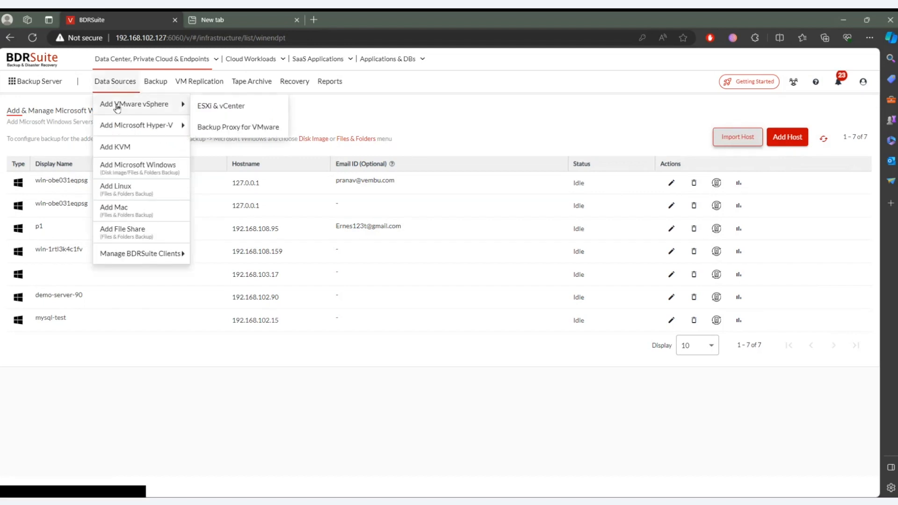
click(139, 195)
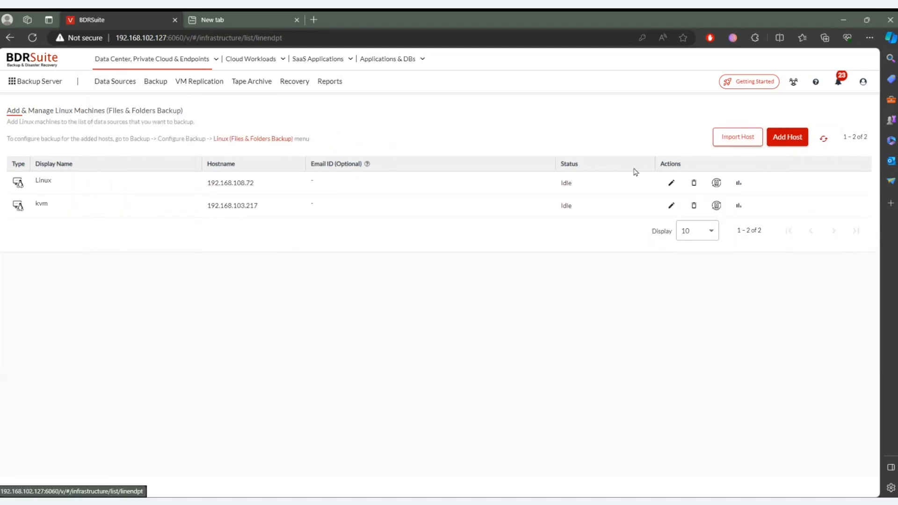
mouse_move(128, 92)
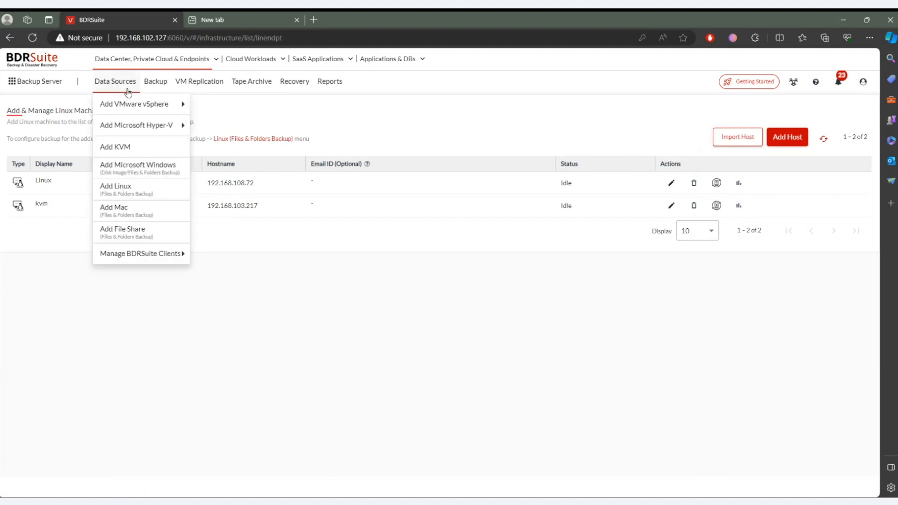
click(139, 213)
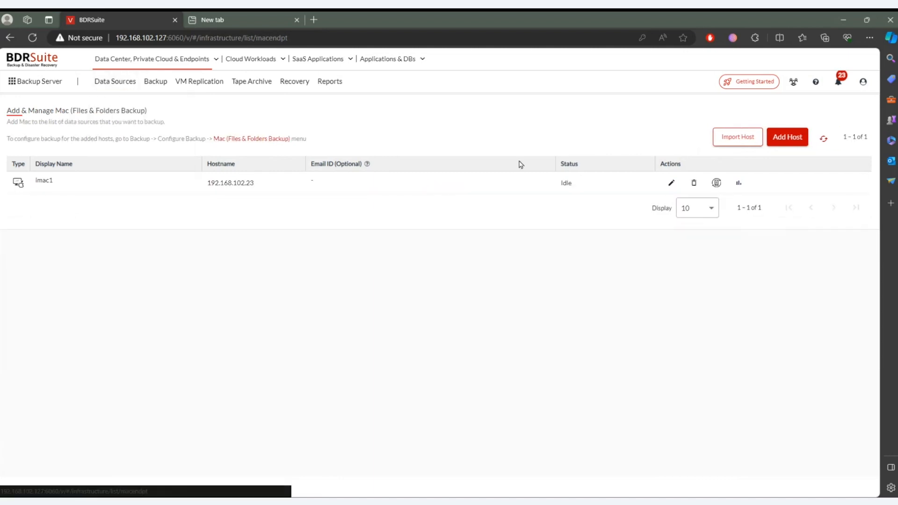
mouse_move(111, 83)
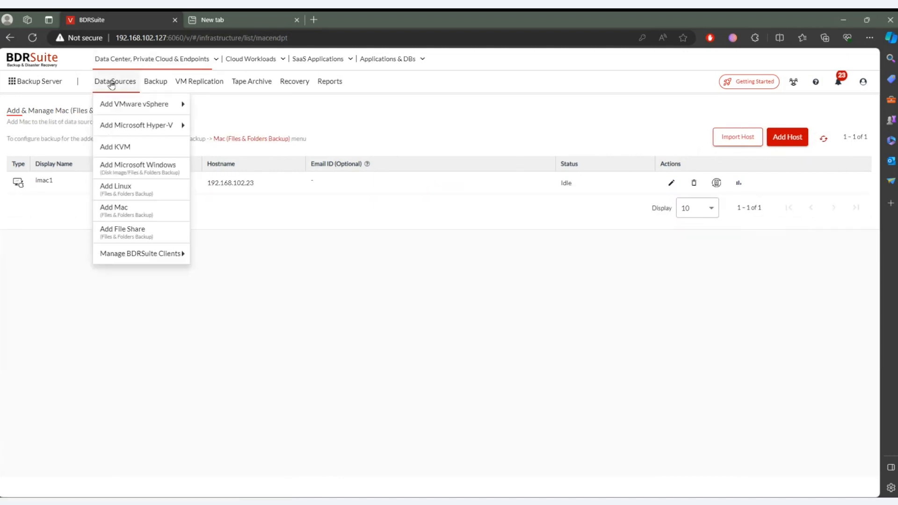
click(120, 232)
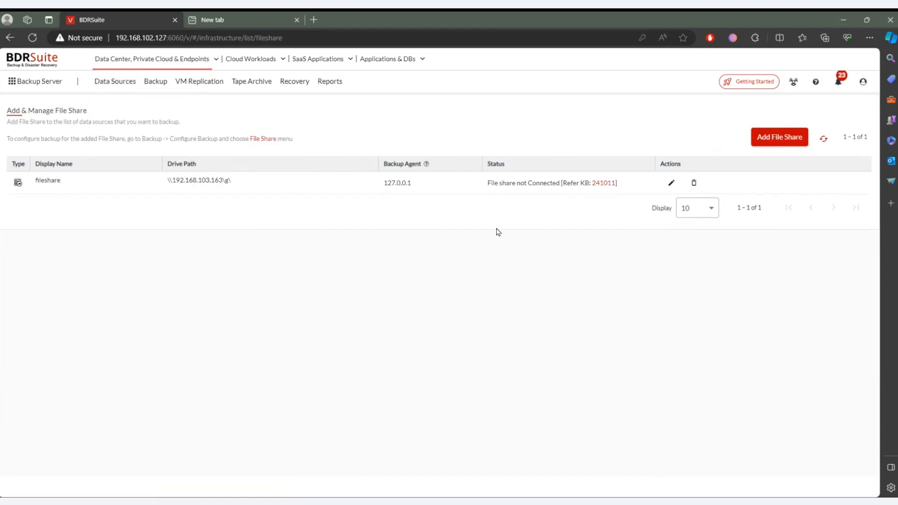
- Start adding a file share and examine the agents available for file share backup
click(766, 143)
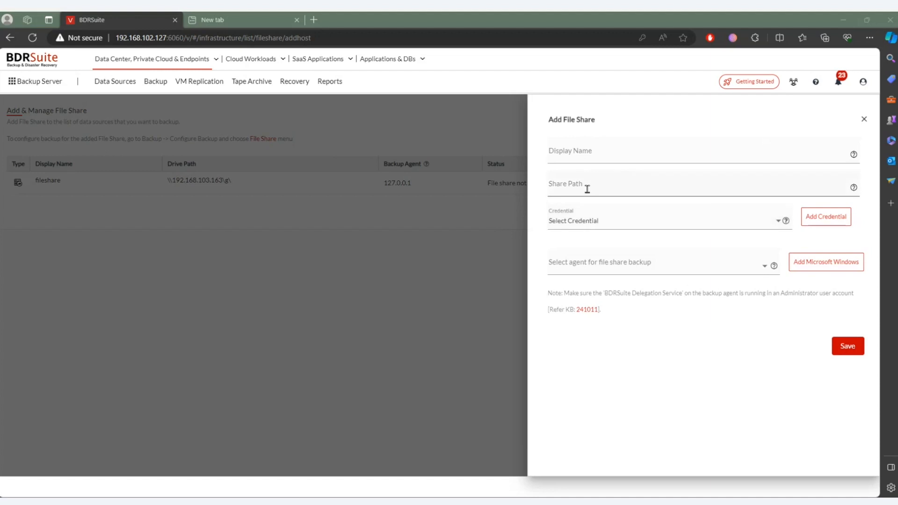
click(750, 273)
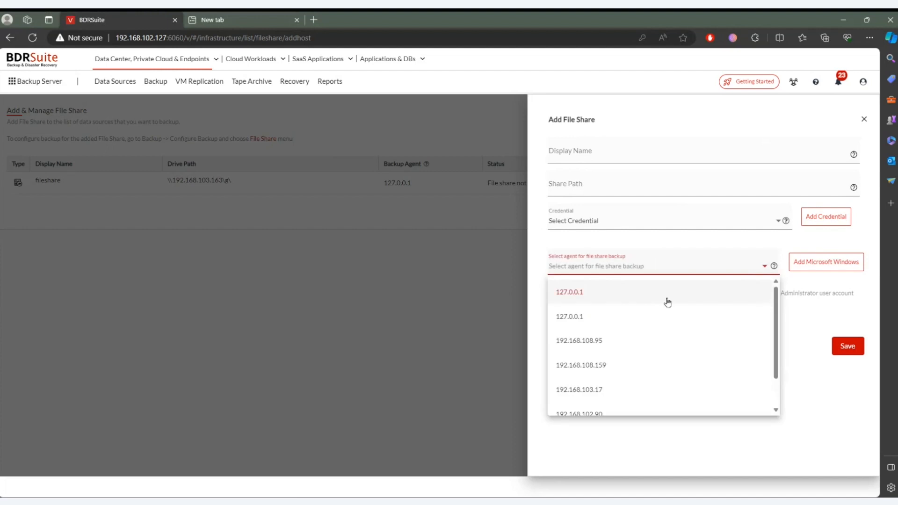
scroll(667, 303, down, 1)
scroll(668, 302, up, 1)
- Enter \\192.168.108.81\c$ as the share path of the new file share
click(633, 183)
click(633, 183)
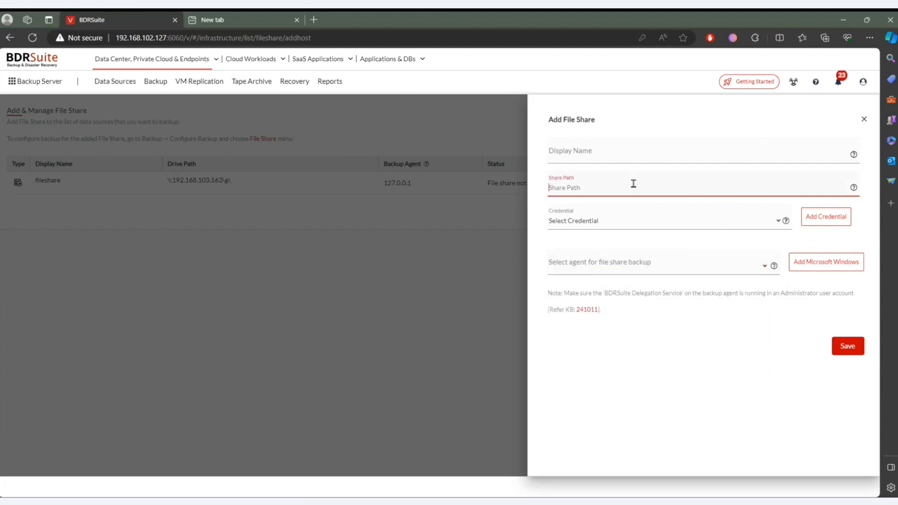
text(\192.168.108.81\C)
text(c$)
- Select credential 103.18 and agent 127.0.0.1 for the file share, and close the form without saving
click(650, 226)
scroll(643, 291, down, 3)
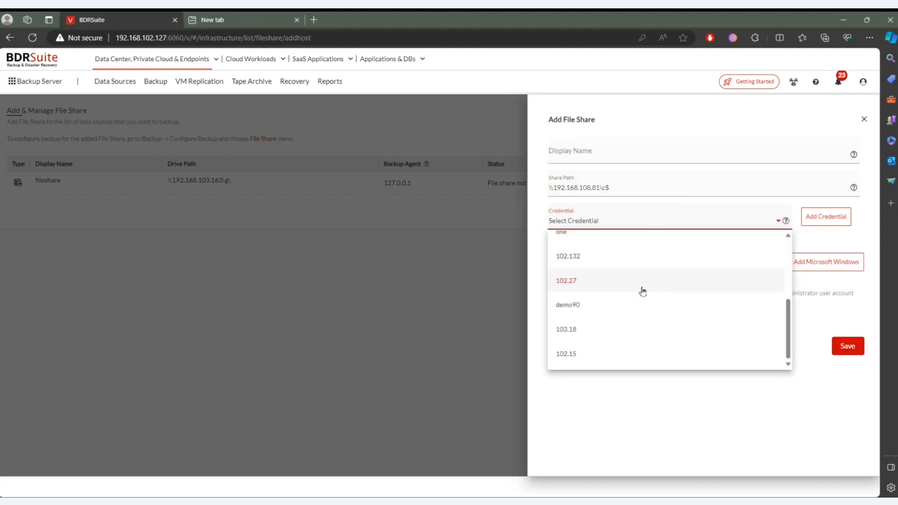
click(623, 321)
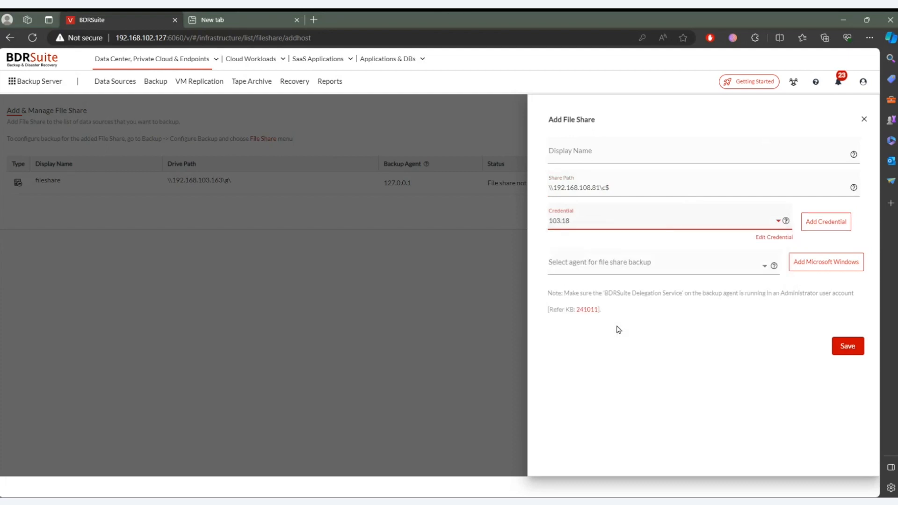
click(733, 266)
click(639, 299)
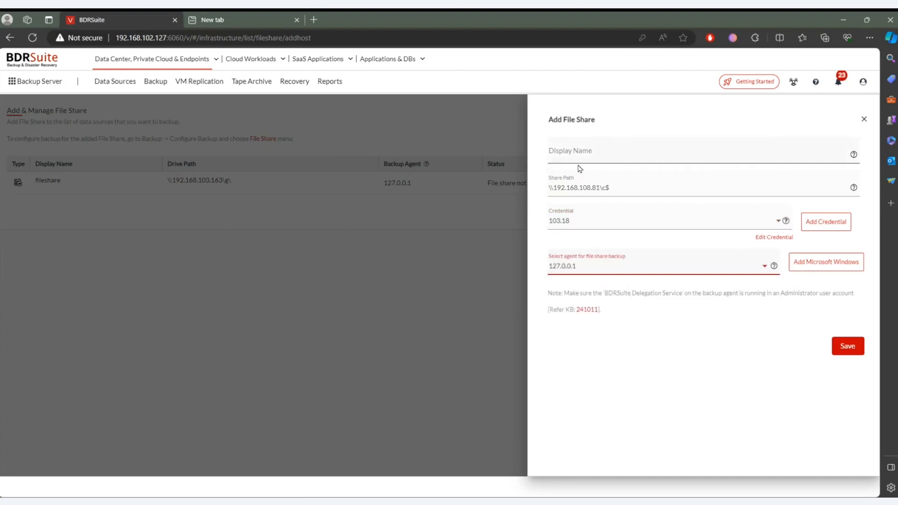
click(863, 119)
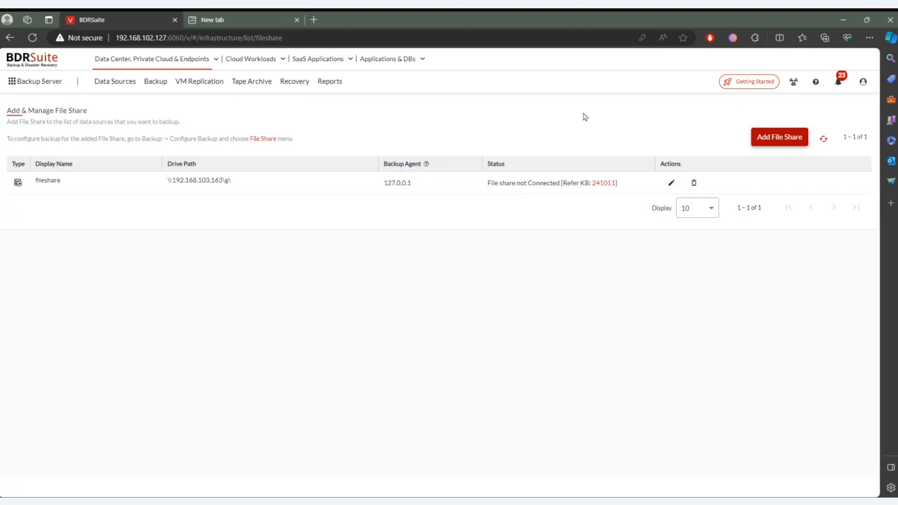
- Start a file share backup job named GG without a template and select the share path \\192.168.103.163\g\ as its source
click(160, 80)
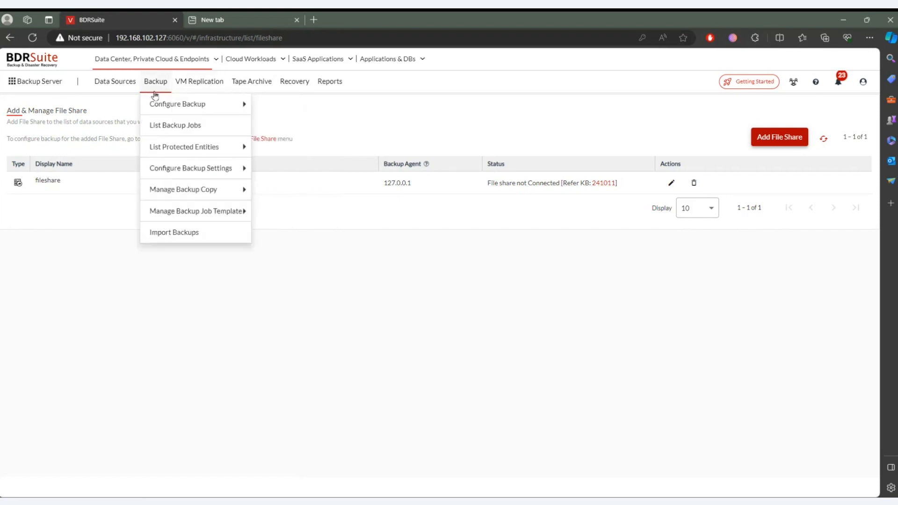
mouse_move(172, 109)
mouse_move(291, 171)
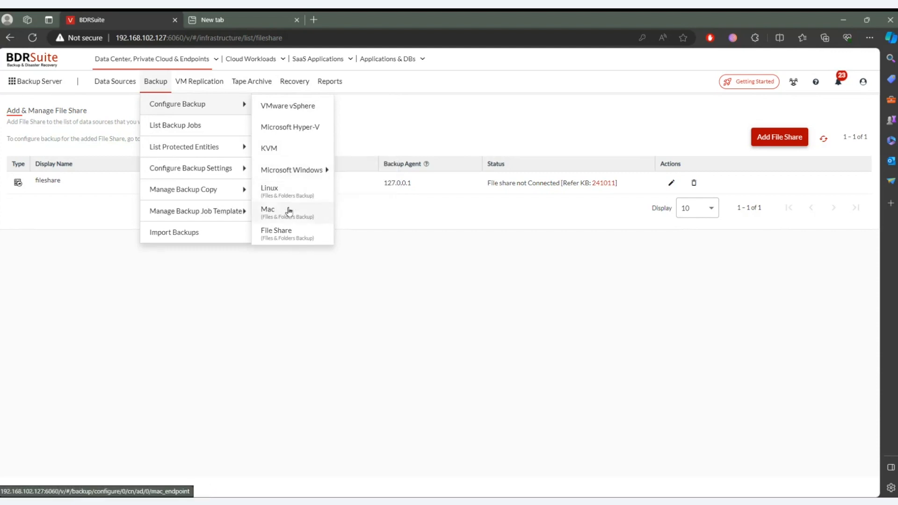
click(283, 233)
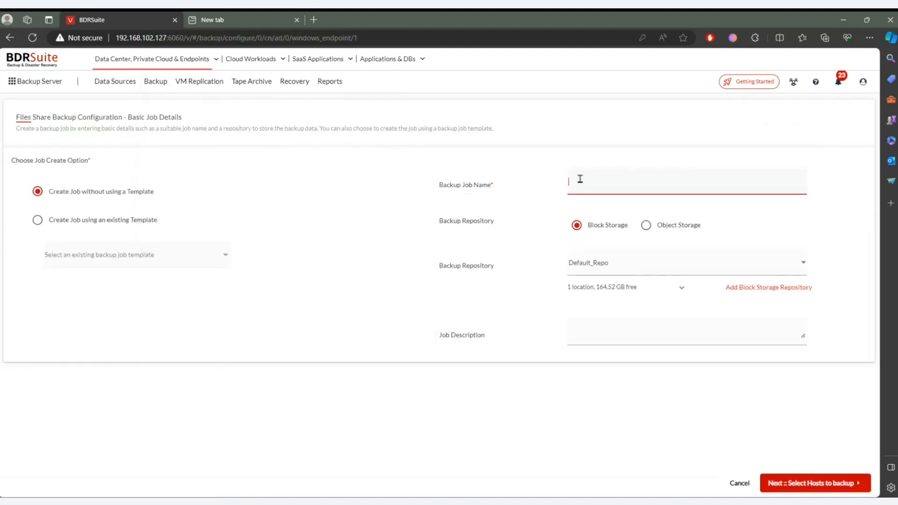
text(GG)
click(849, 483)
click(22, 158)
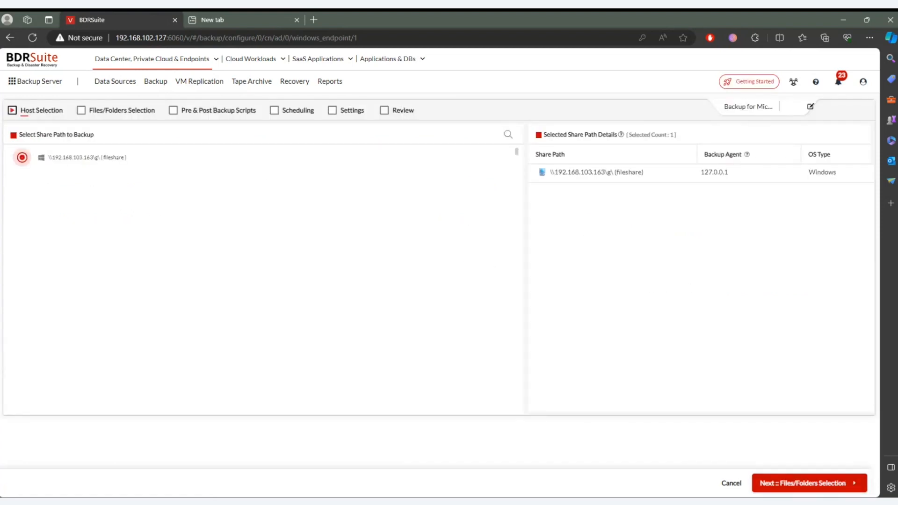
click(812, 483)
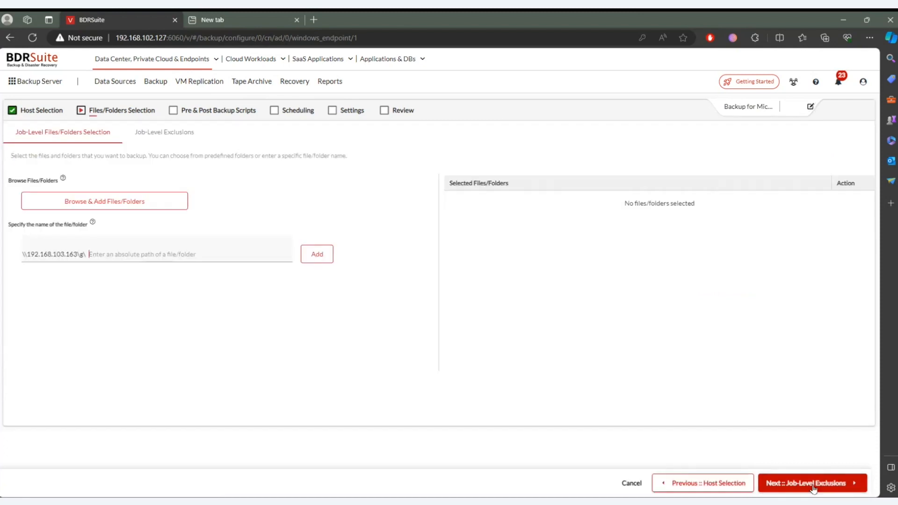
- Add the folders Fiddler, ODR_RESTORE_POINT_FIX, Postman Collection Testcases and ProjectBVT_510 from the share to the backup
click(87, 208)
click(316, 179)
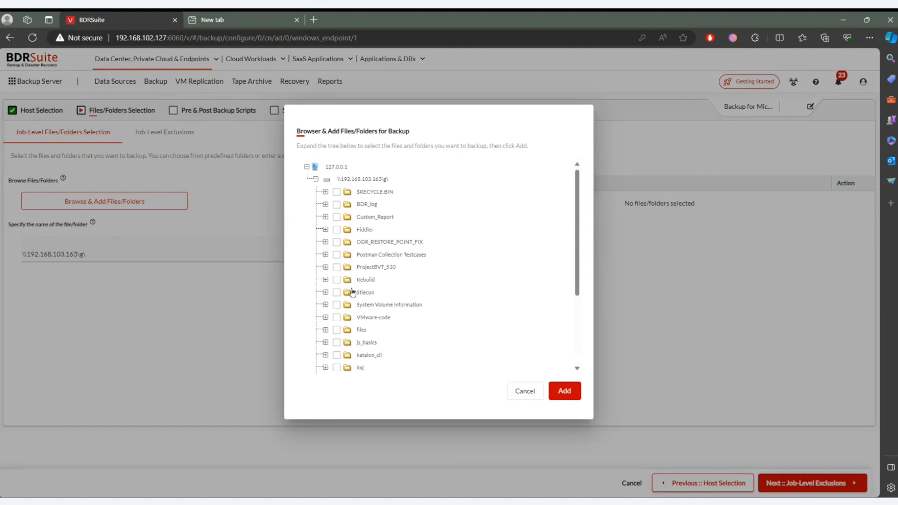
click(336, 267)
click(336, 255)
click(336, 241)
click(336, 229)
click(559, 396)
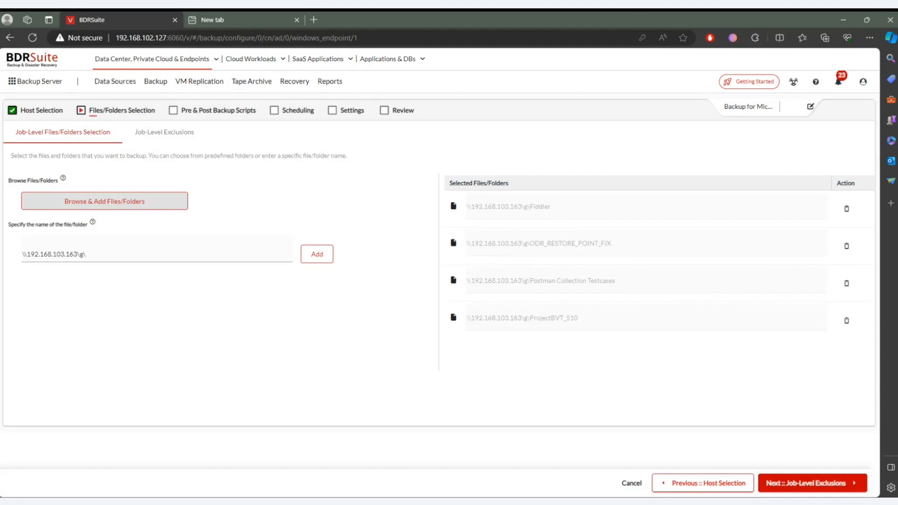
- Look at the Standard Filter options for job-level exclusions and proceed with No Filter selected
click(832, 491)
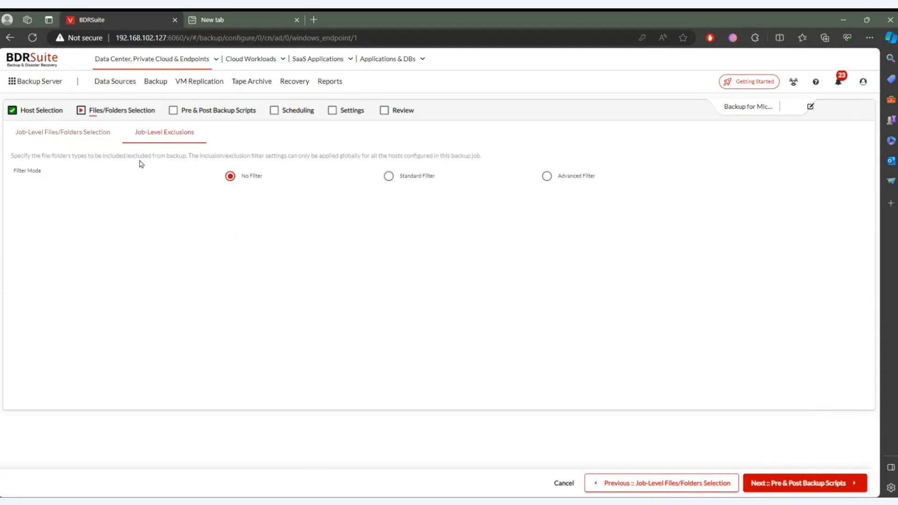
click(416, 182)
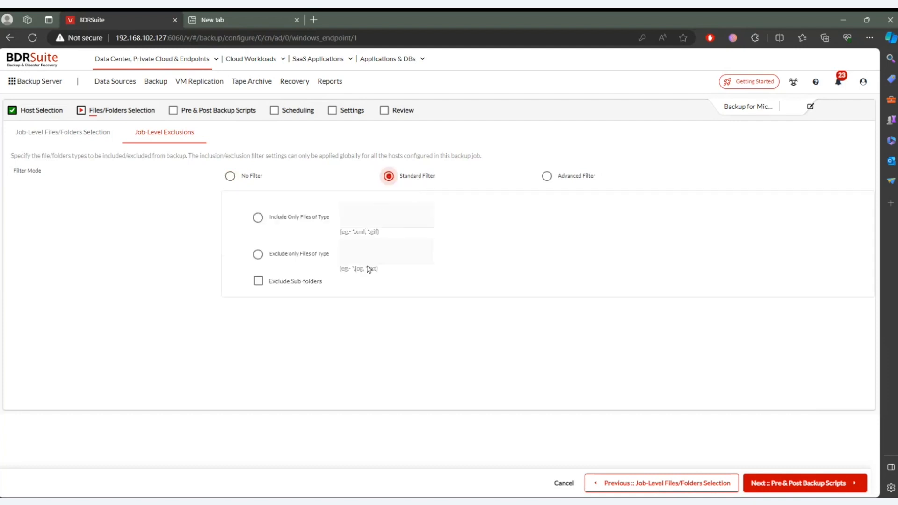
click(249, 181)
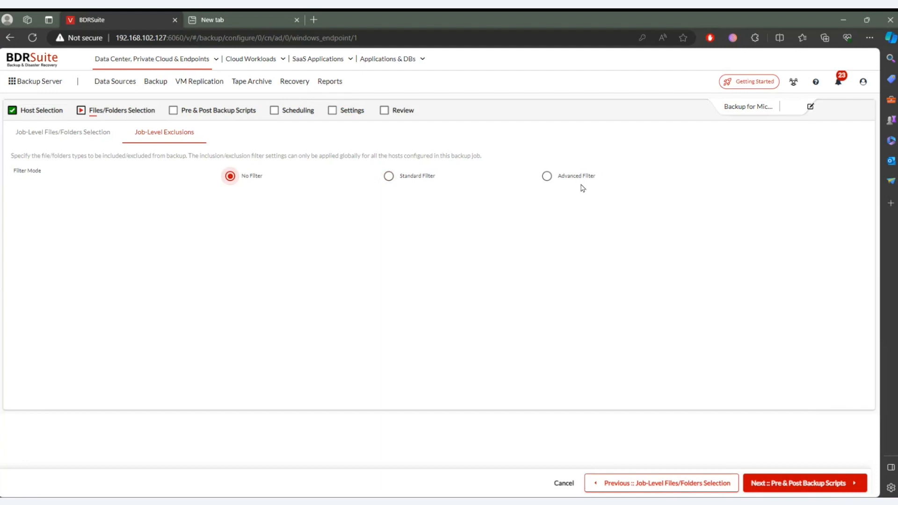
click(833, 485)
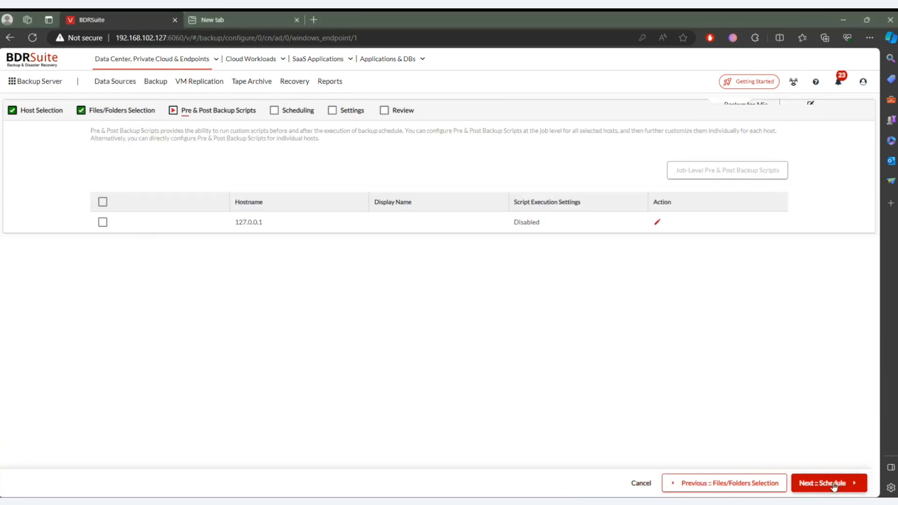
- Review the job-level pre and post backup script options for host 127.0.0.1, discard them and proceed to scheduling
click(103, 222)
click(759, 171)
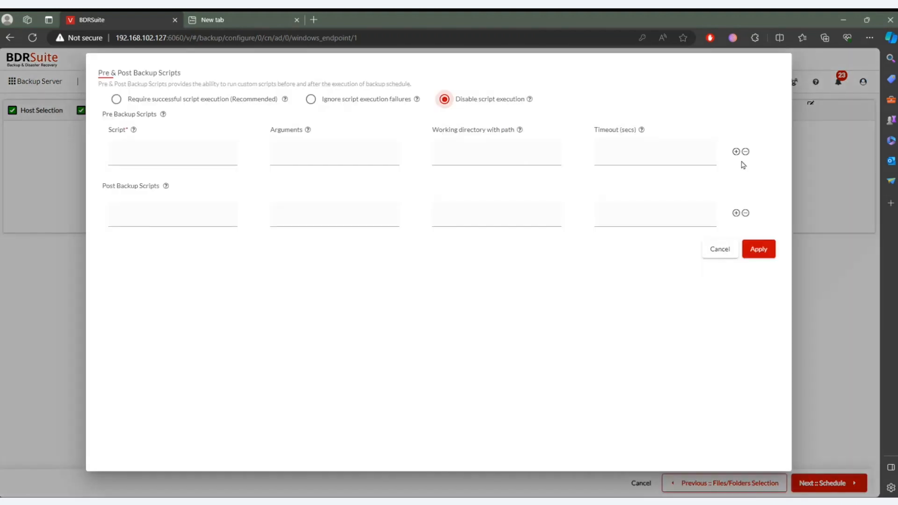
click(247, 102)
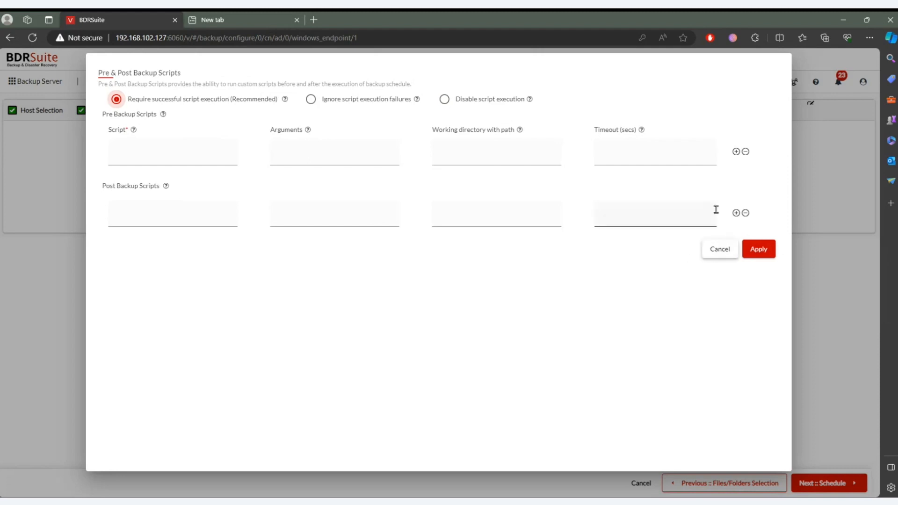
click(723, 255)
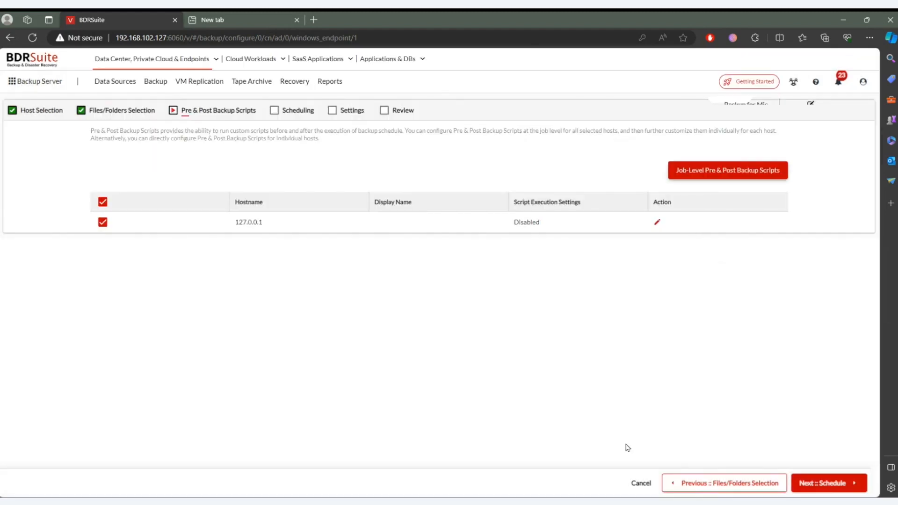
click(809, 493)
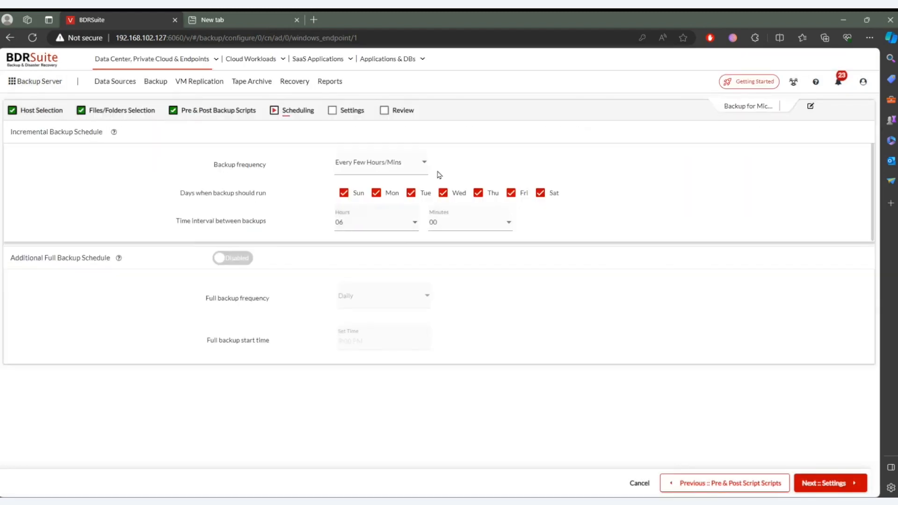
- Schedule the incremental backup for Every Few Hours/Mins at an interval of 00 hours 15 minutes
click(423, 162)
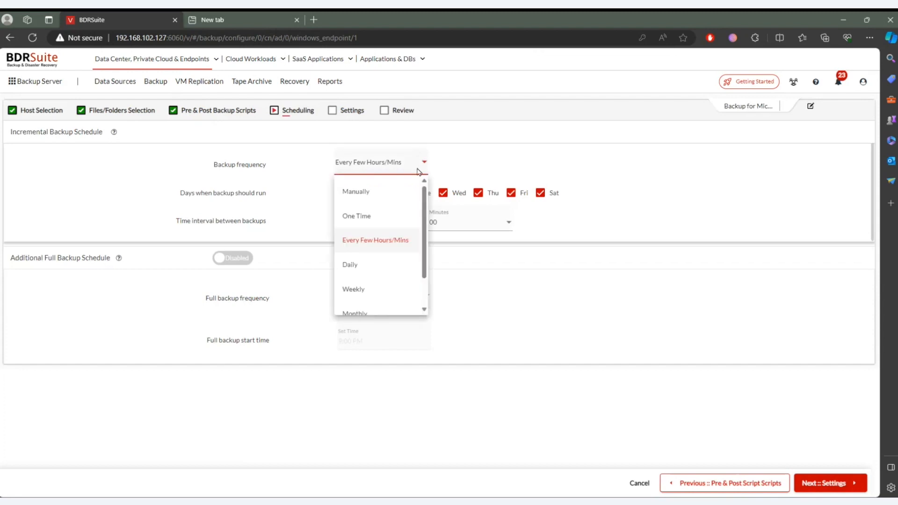
click(382, 240)
click(389, 224)
scroll(364, 246, up, 3)
click(366, 255)
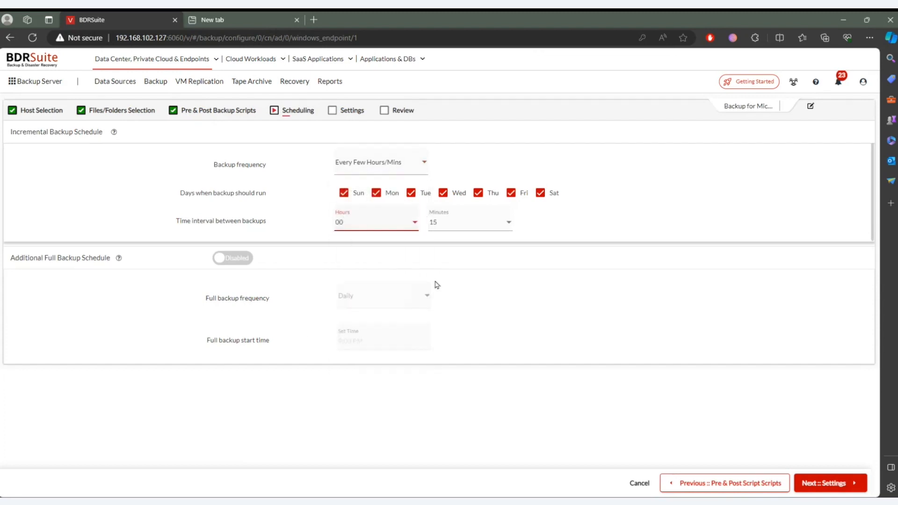
click(824, 483)
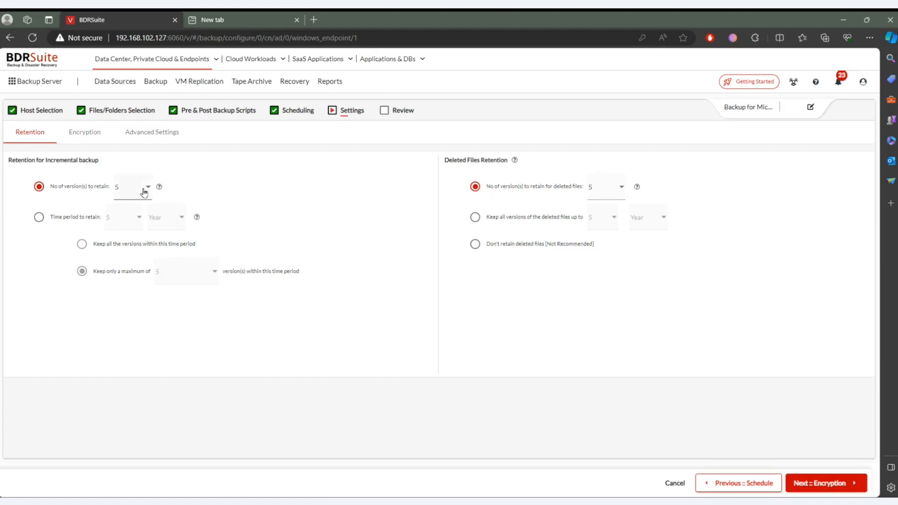
- Switch the incremental backup retention to a time period of 1 Month
click(77, 222)
click(155, 221)
click(133, 219)
click(131, 247)
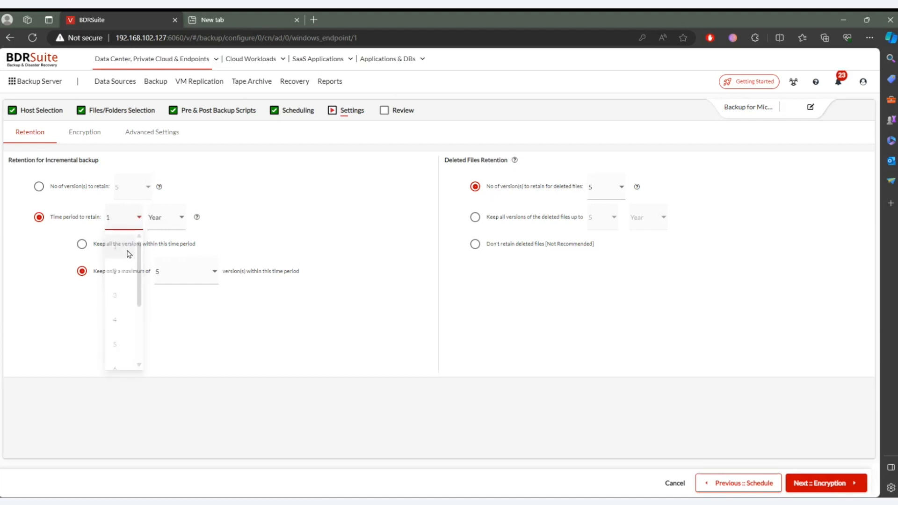
click(159, 222)
click(165, 295)
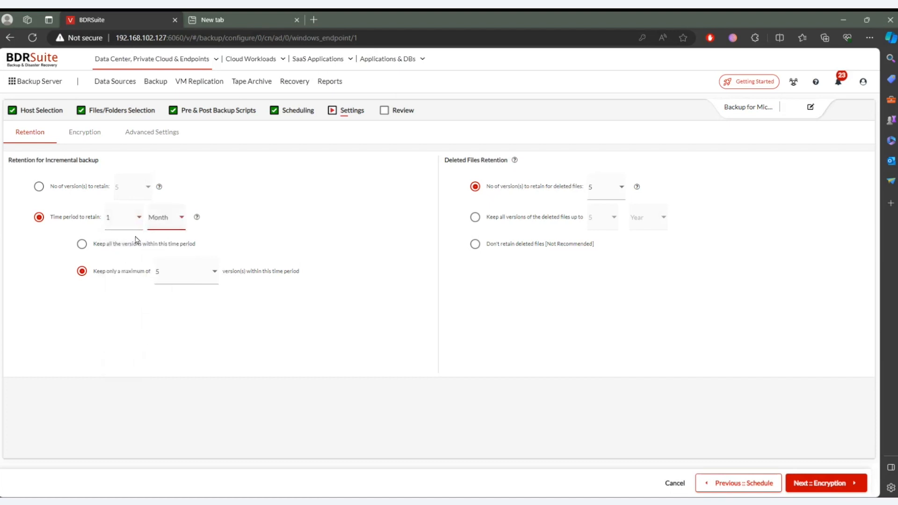
- Look through the maximum version count options and choose to keep all the versions within the retention period
click(82, 244)
click(82, 272)
click(205, 280)
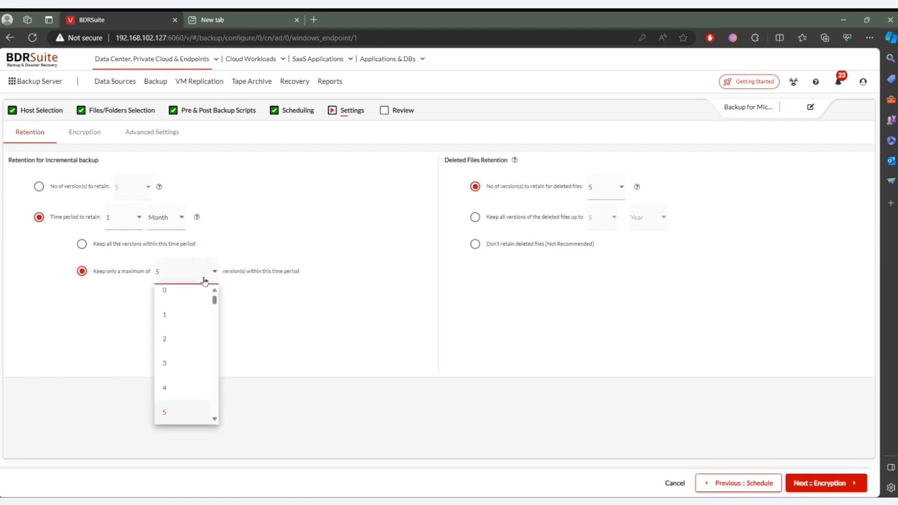
right_click(198, 414)
click(182, 405)
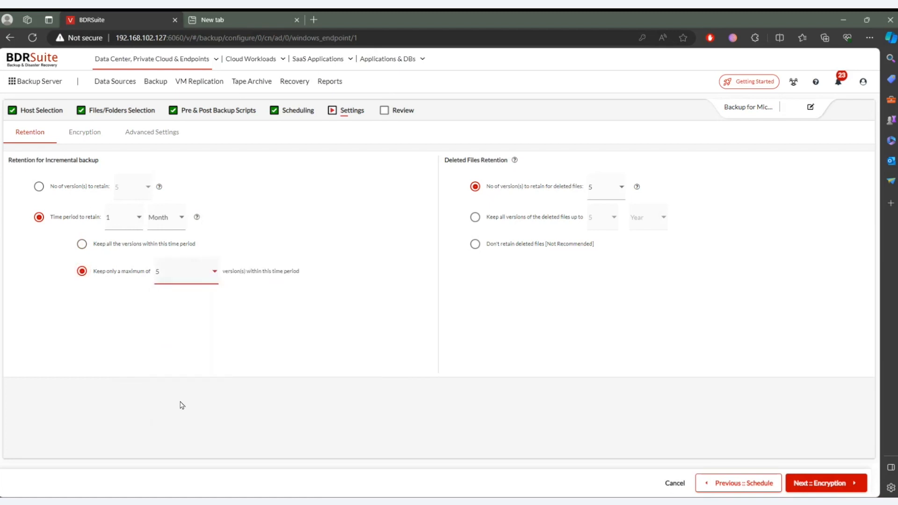
click(197, 284)
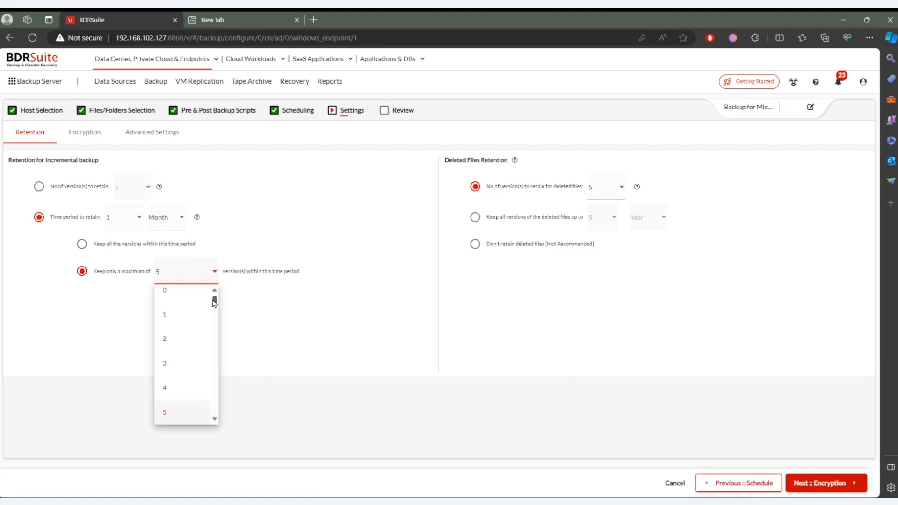
drag(214, 299, 213, 289)
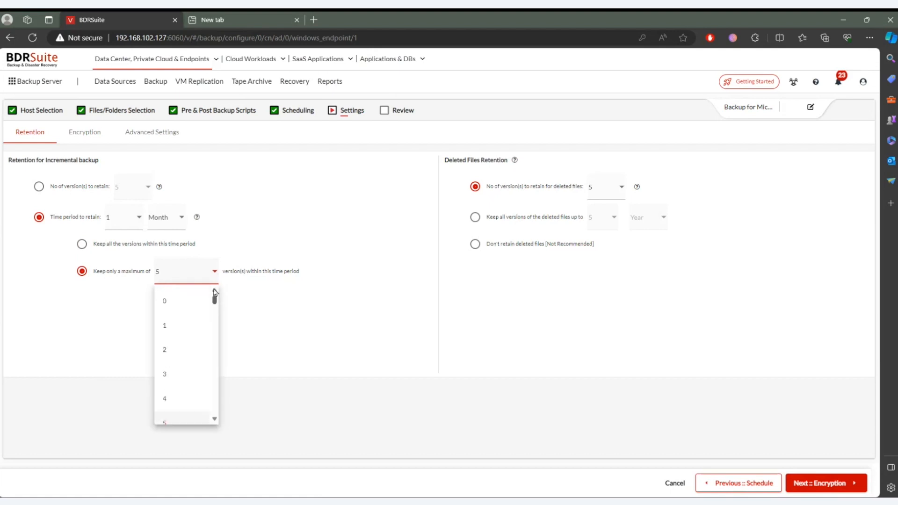
click(82, 273)
click(82, 243)
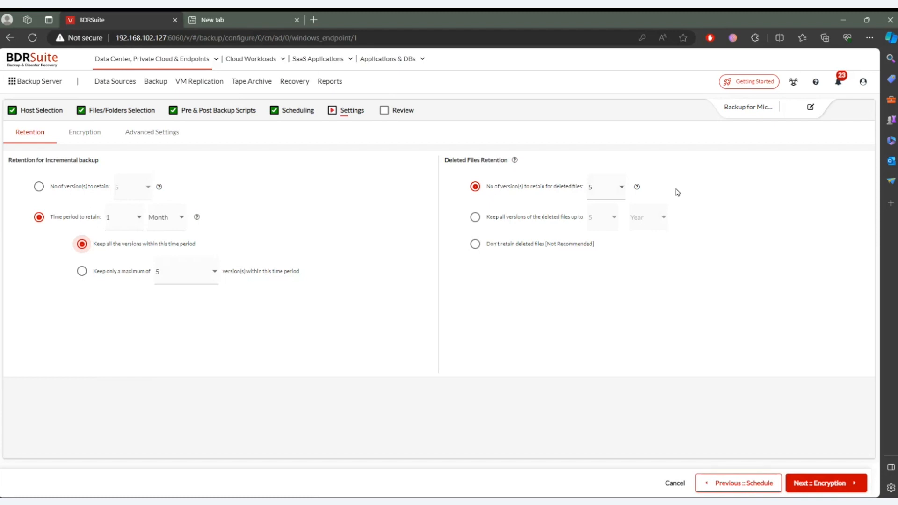
- Try time-based retention for deleted files, return to retention by number of versions and proceed to encryption
click(571, 222)
click(614, 218)
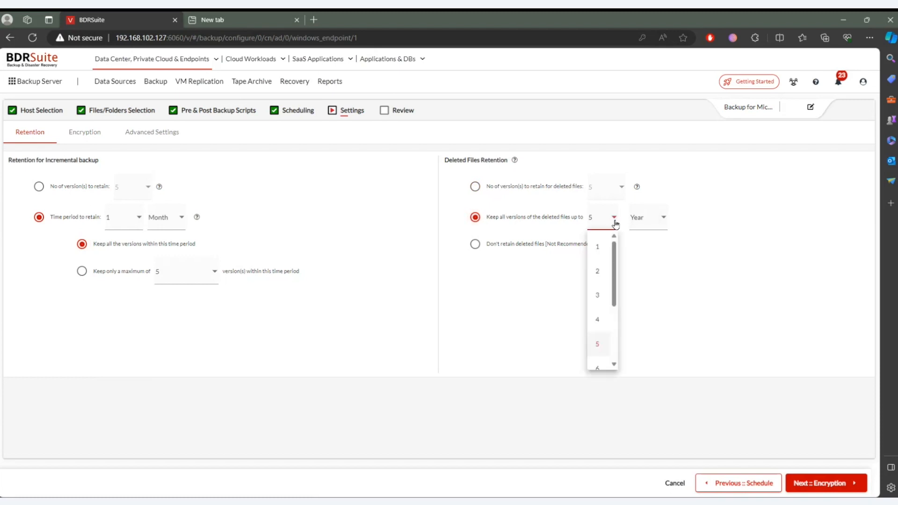
click(610, 250)
click(512, 189)
click(837, 485)
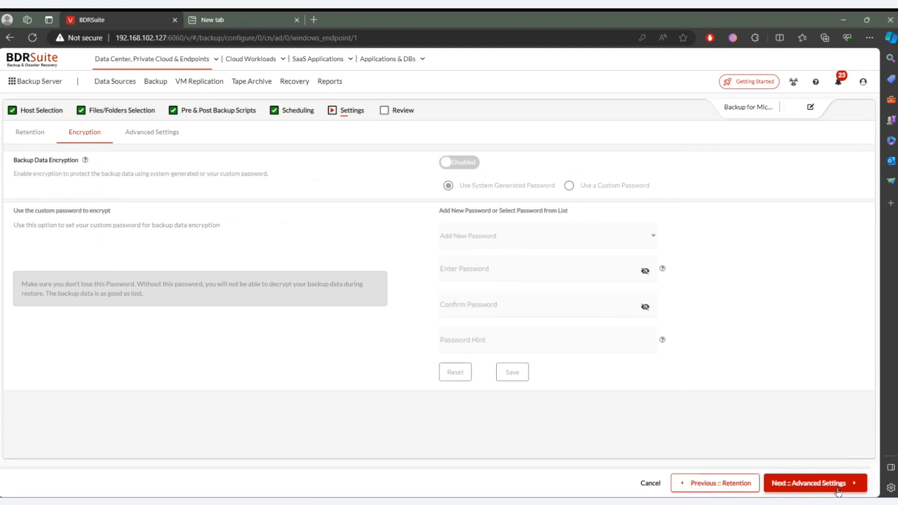
- Enable backup data encryption with the system generated password, and discard the job at the review stage
click(467, 162)
click(823, 484)
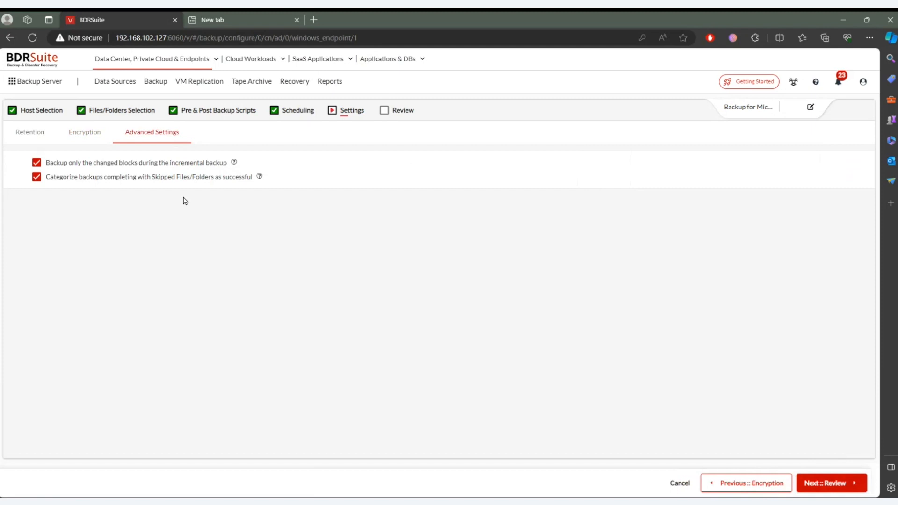
click(814, 489)
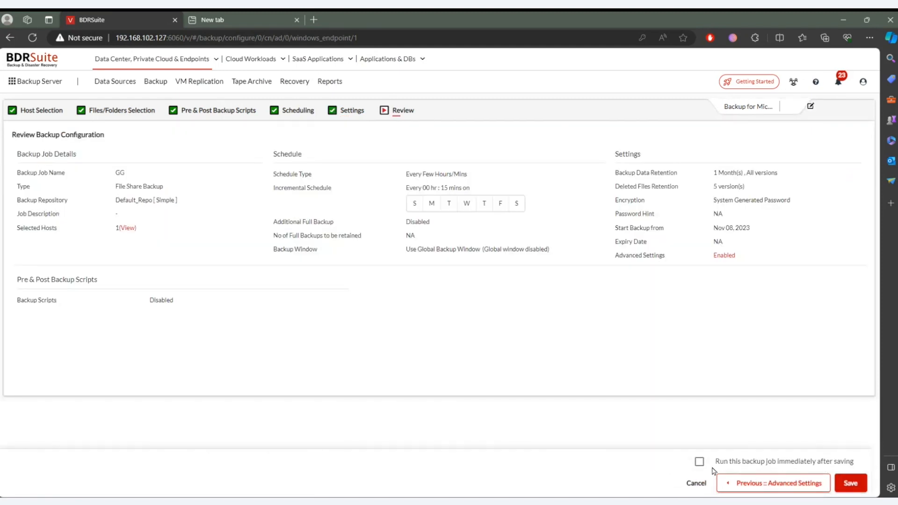
click(694, 485)
click(447, 276)
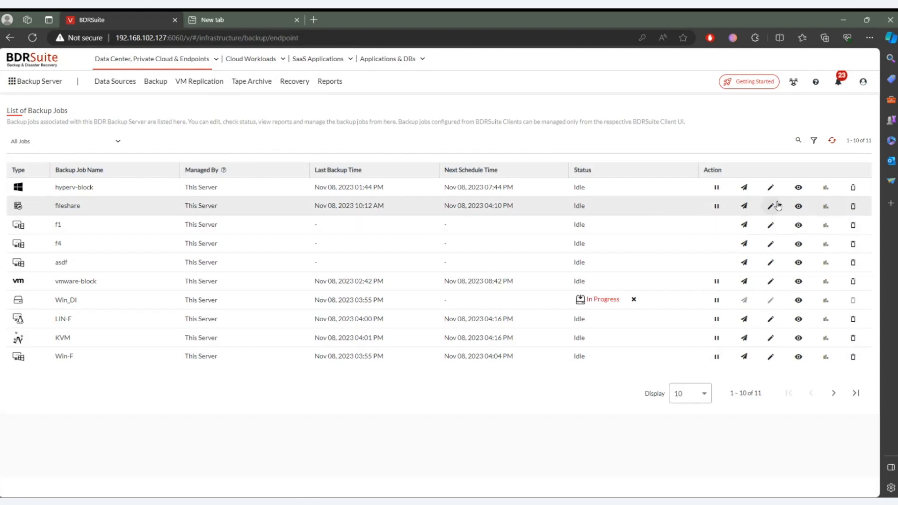
- Examine the fileshare job's report with its host list expanded, and return to the list of backup jobs
click(825, 206)
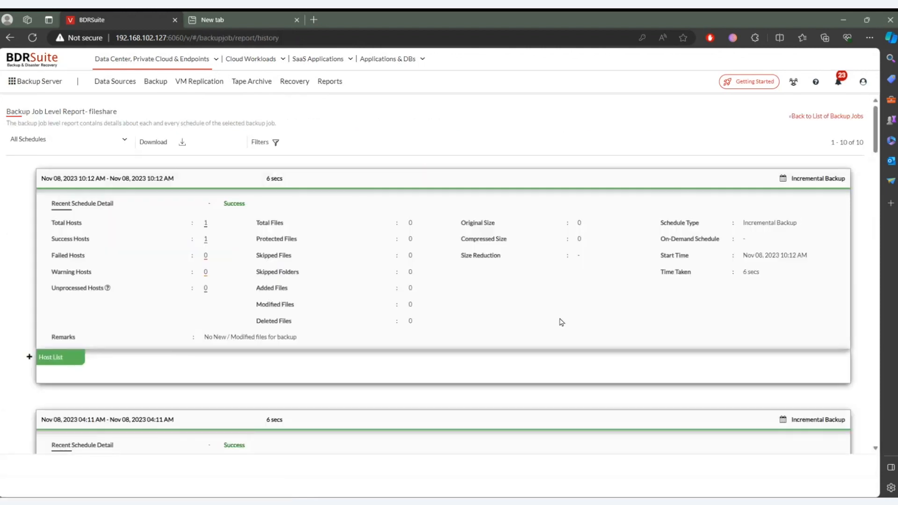
click(53, 359)
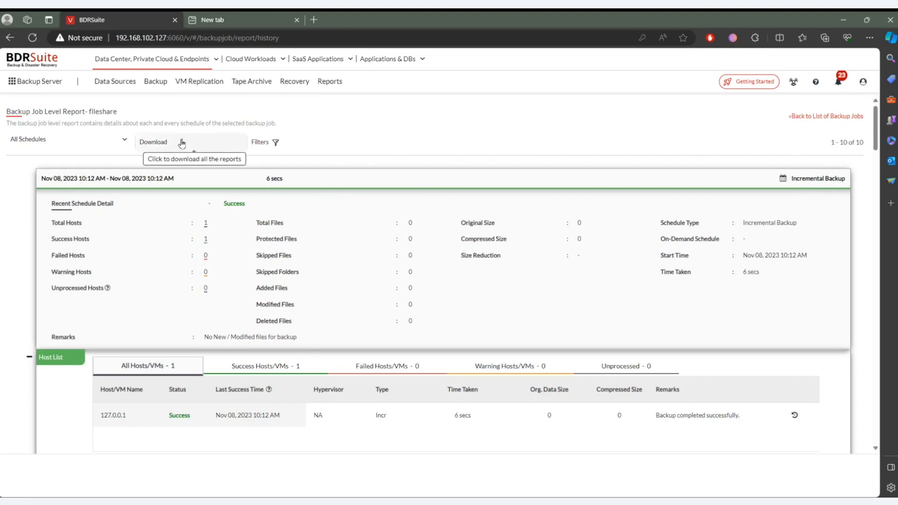
mouse_move(155, 82)
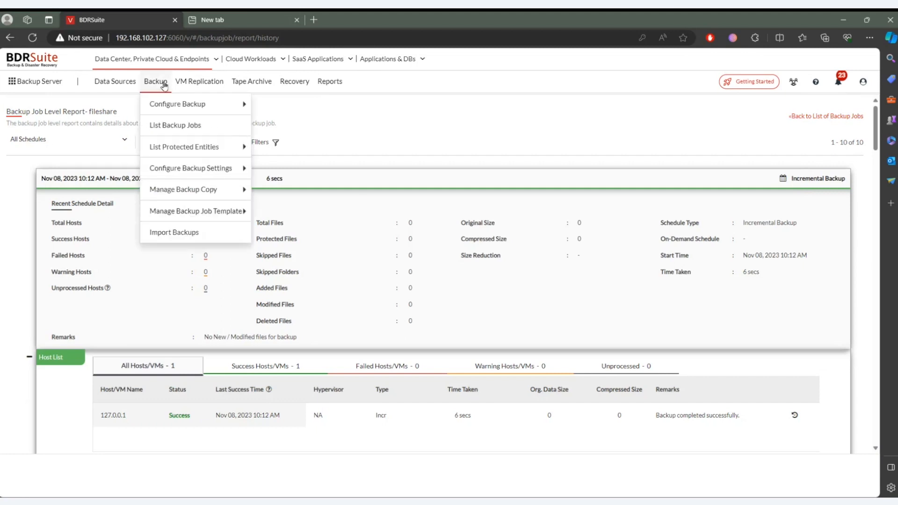
click(171, 126)
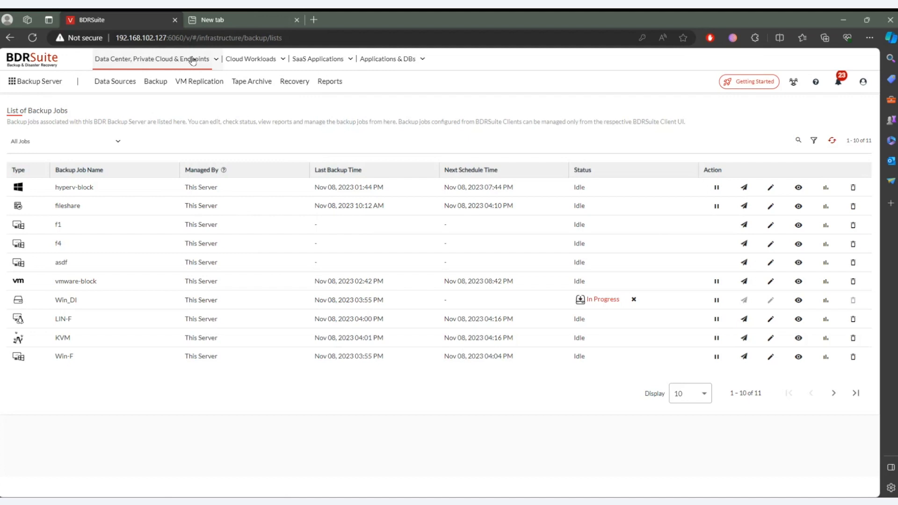
- View the products that can be enabled for data center and endpoint backup and for Cloud Workloads
click(217, 61)
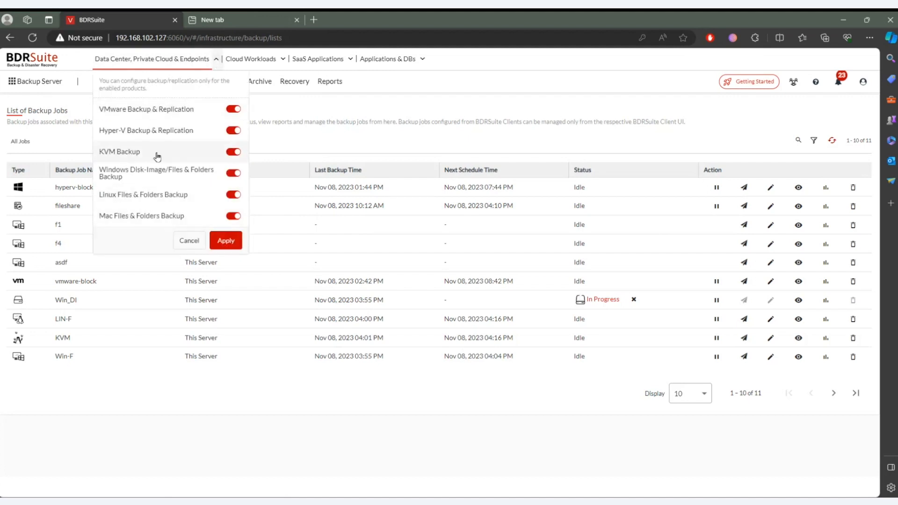
click(361, 144)
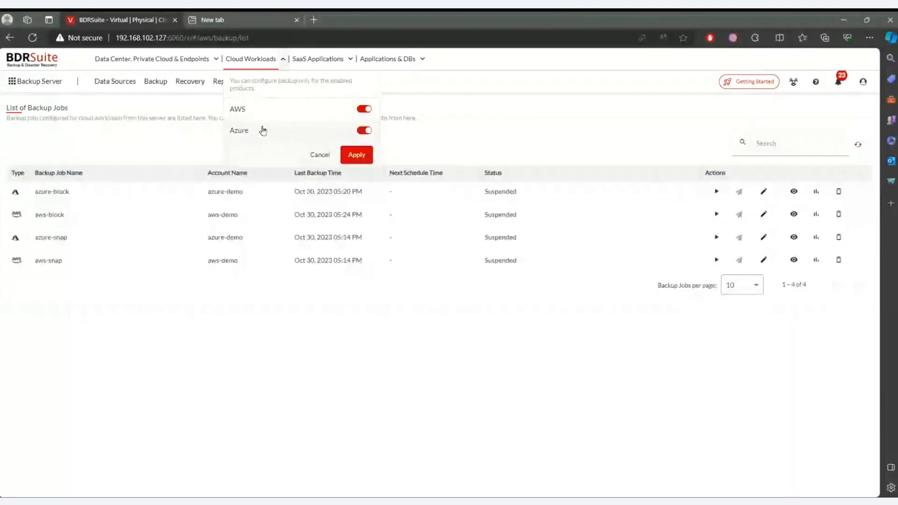
- Apply AWS and Azure as the enabled cloud workload products, and view the lists of AWS and Azure accounts
click(357, 152)
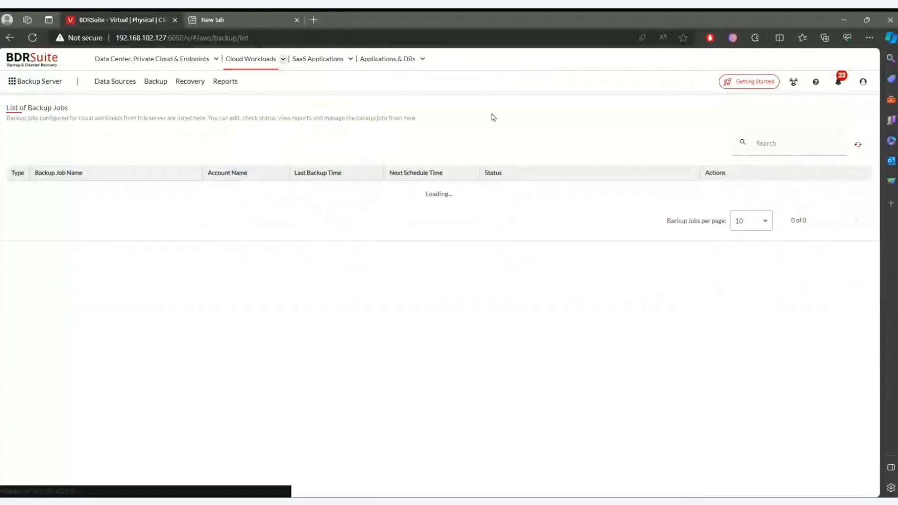
click(119, 84)
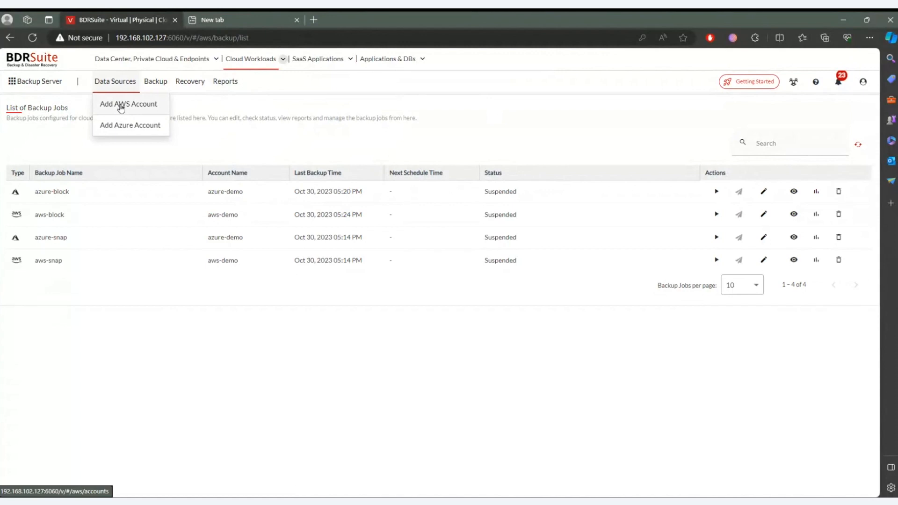
click(120, 107)
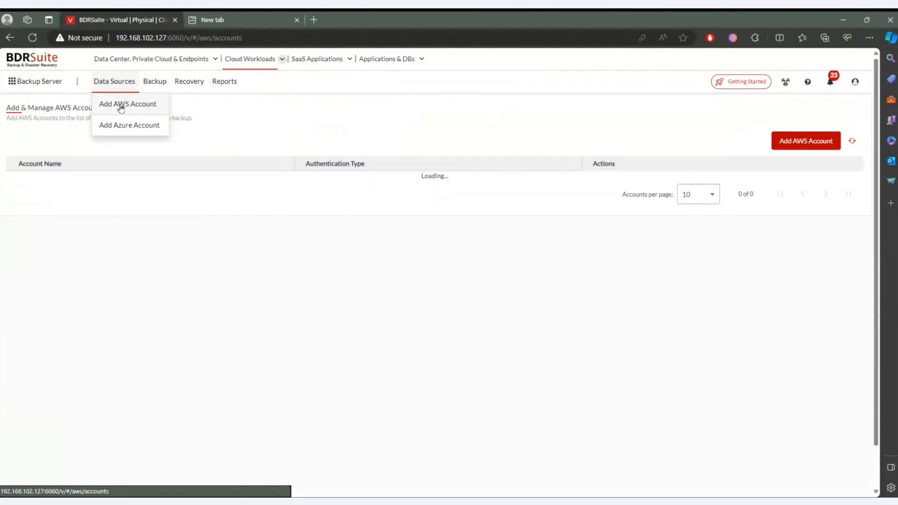
click(125, 131)
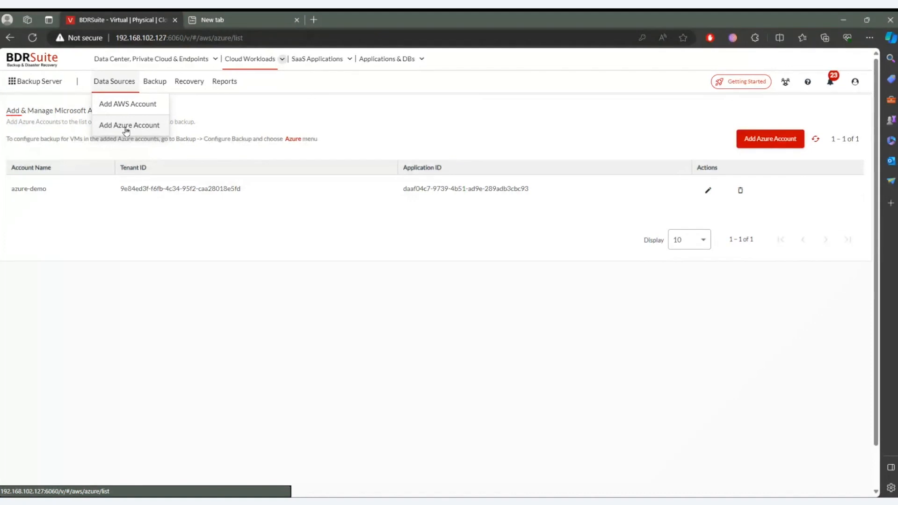
click(127, 106)
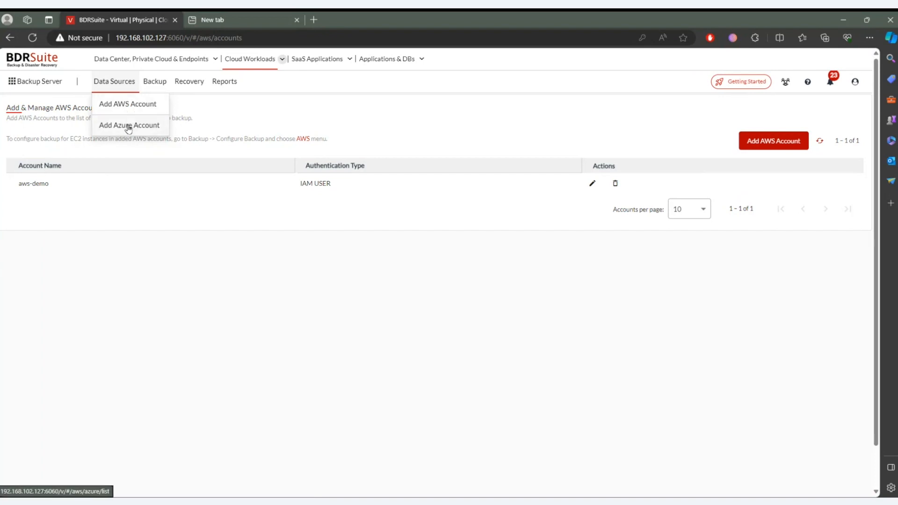
click(129, 124)
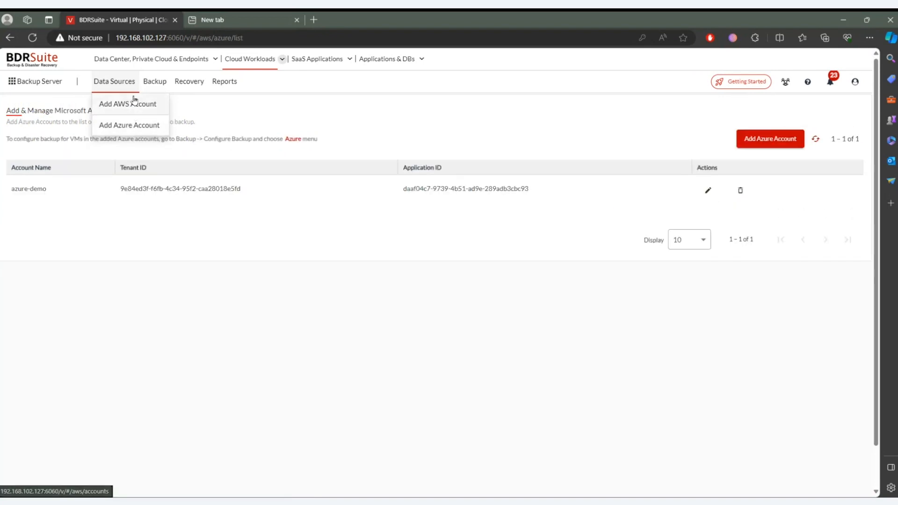
- Open the form for adding an Azure account, examine its prerequisite steps, and return to the AWS account list
click(775, 144)
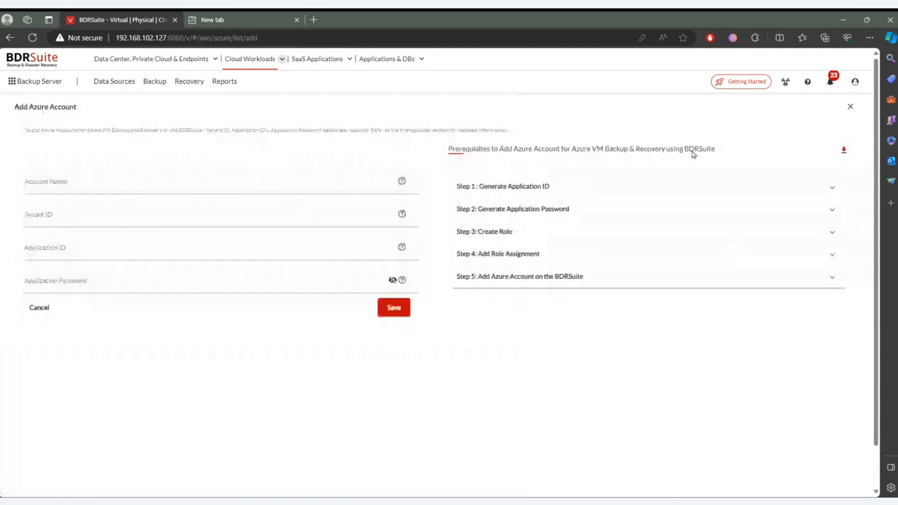
click(566, 193)
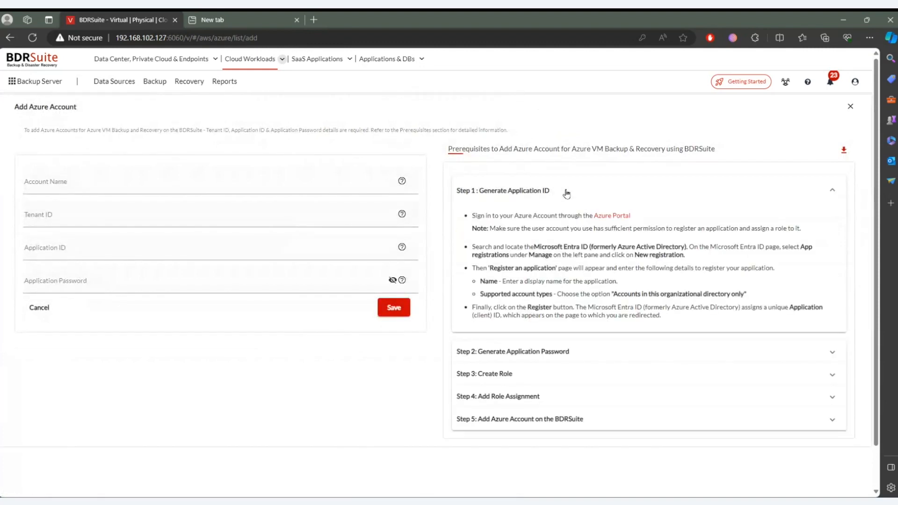
click(567, 193)
click(571, 216)
click(573, 218)
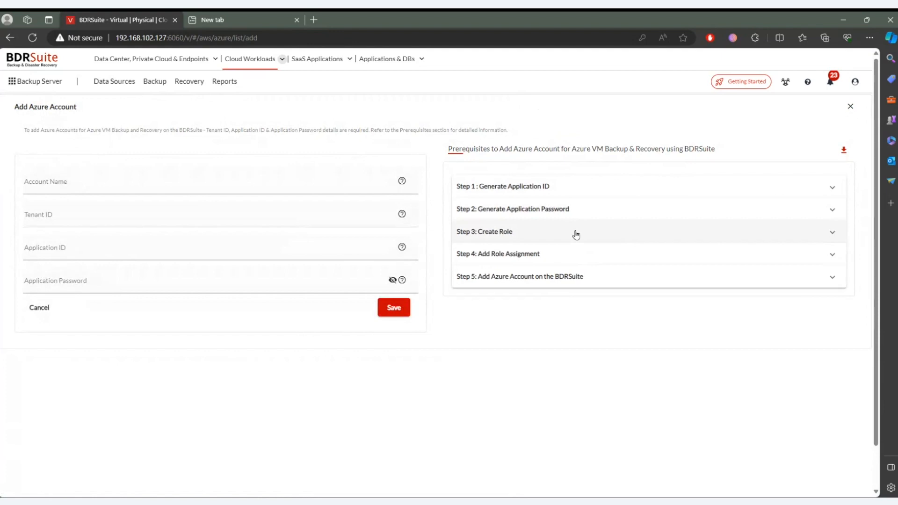
click(575, 235)
click(576, 235)
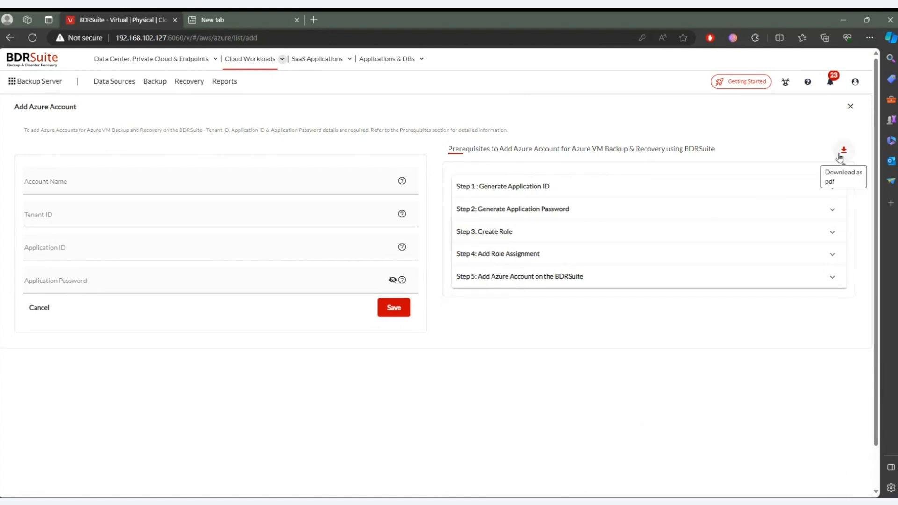
mouse_move(135, 96)
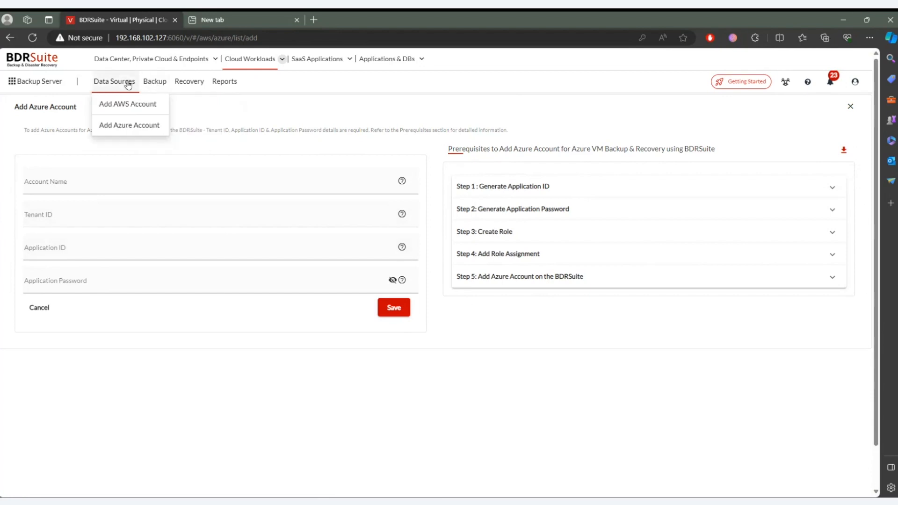
click(126, 123)
click(125, 104)
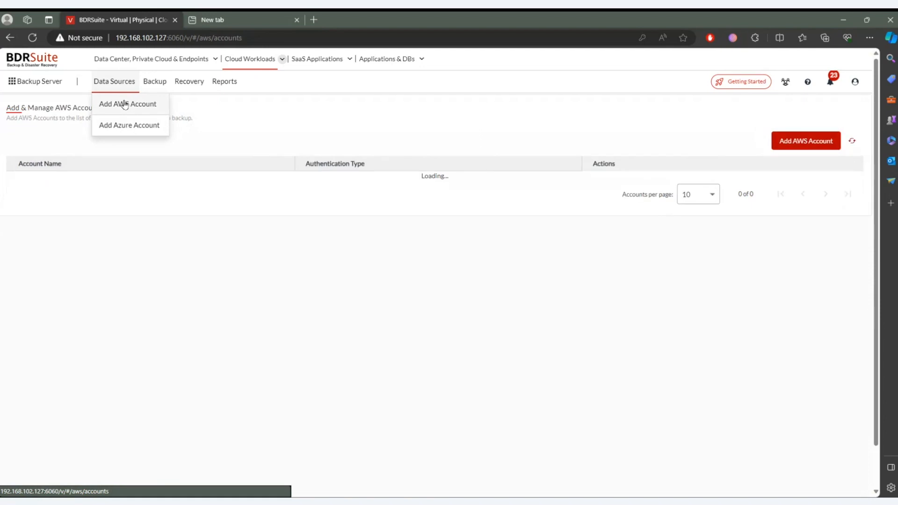
- Start configuring an AWS backup job and choose EBS Snapshot backup with a backup copy to another location
mouse_move(164, 86)
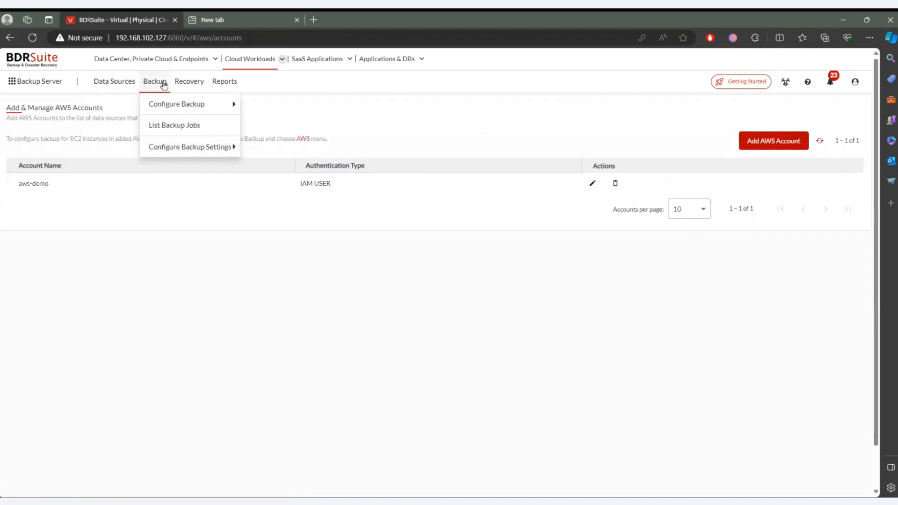
mouse_move(170, 108)
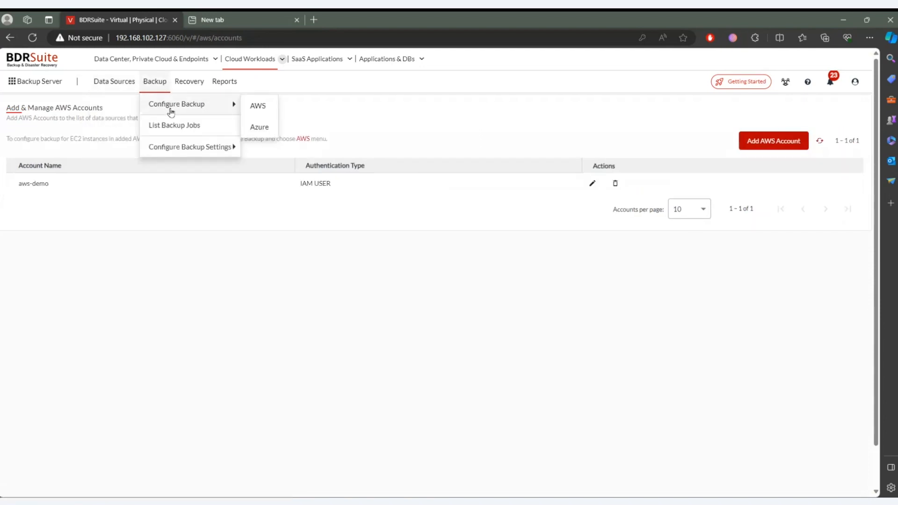
click(263, 112)
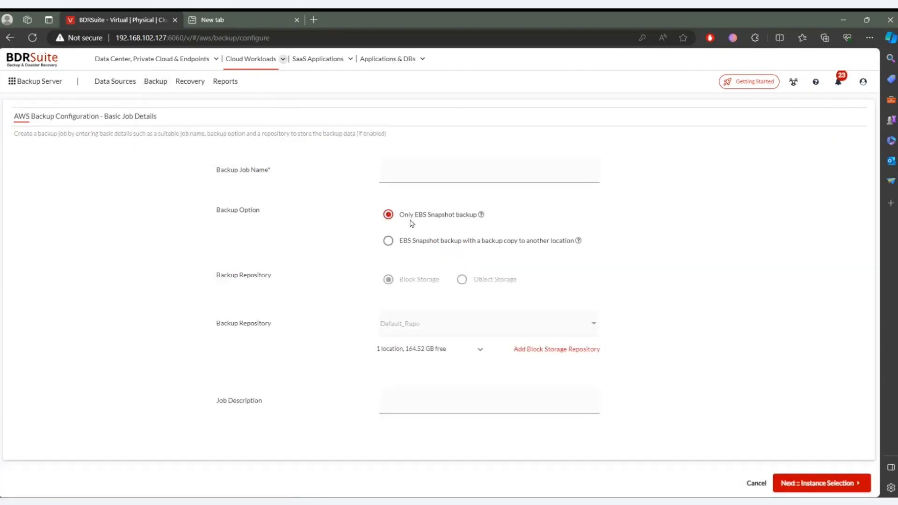
click(470, 241)
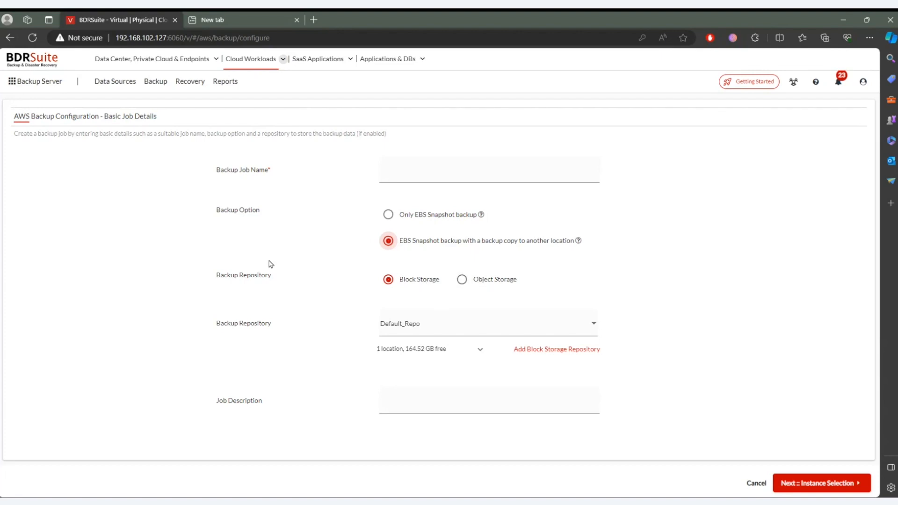
- Start configuring an Azure backup job and choose Azure Snapshot backup with a backup copy to another location
mouse_move(234, 104)
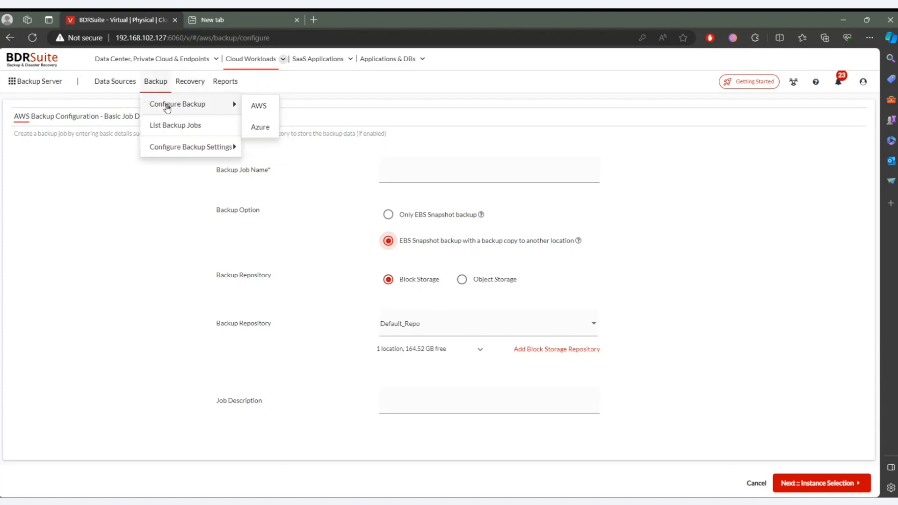
click(262, 128)
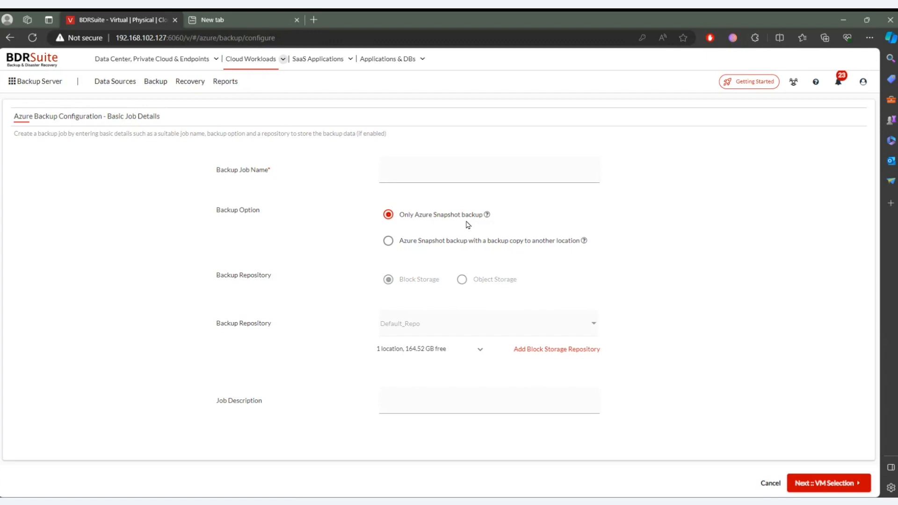
click(454, 241)
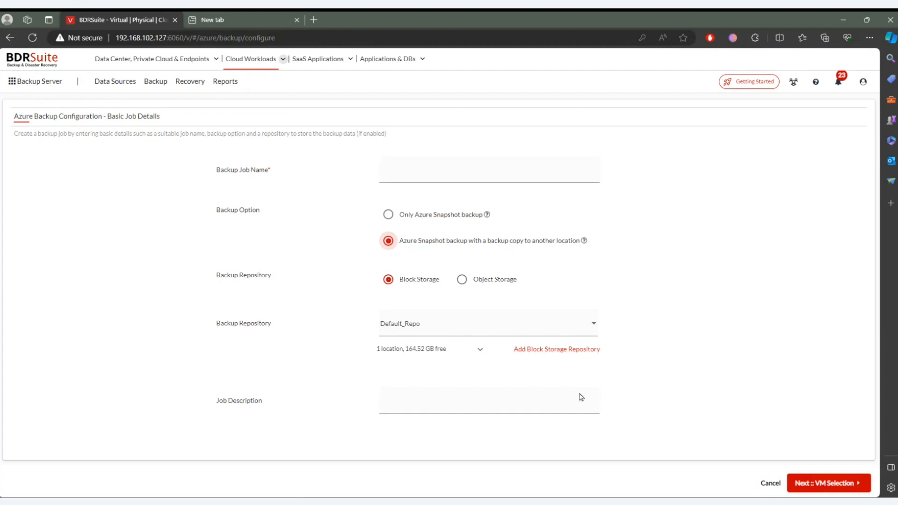
- Open the recovery list for cloud workloads, start restoring the azure-block job and select the VM1-Ubuntu machine
click(204, 88)
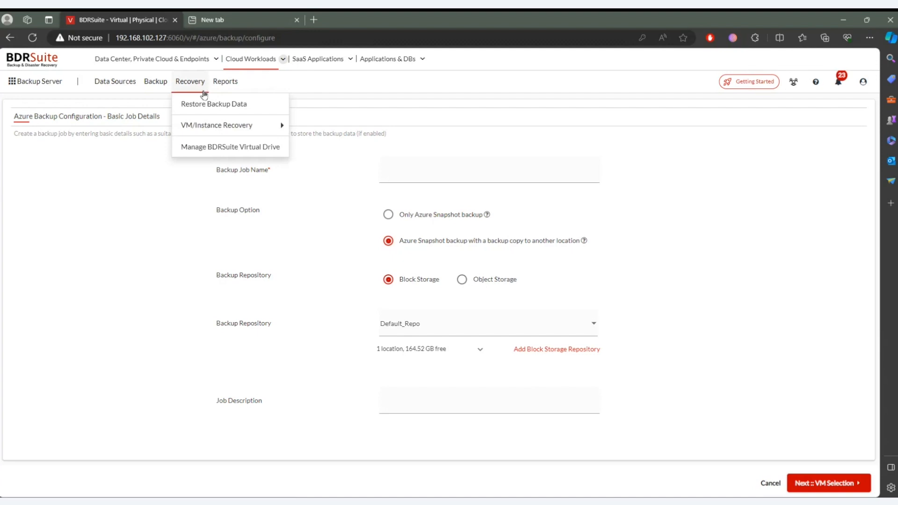
click(206, 103)
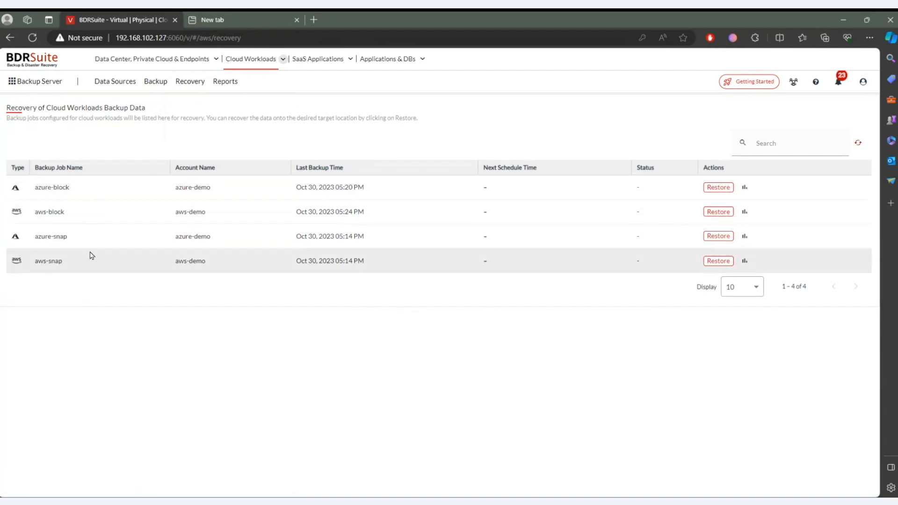
click(727, 189)
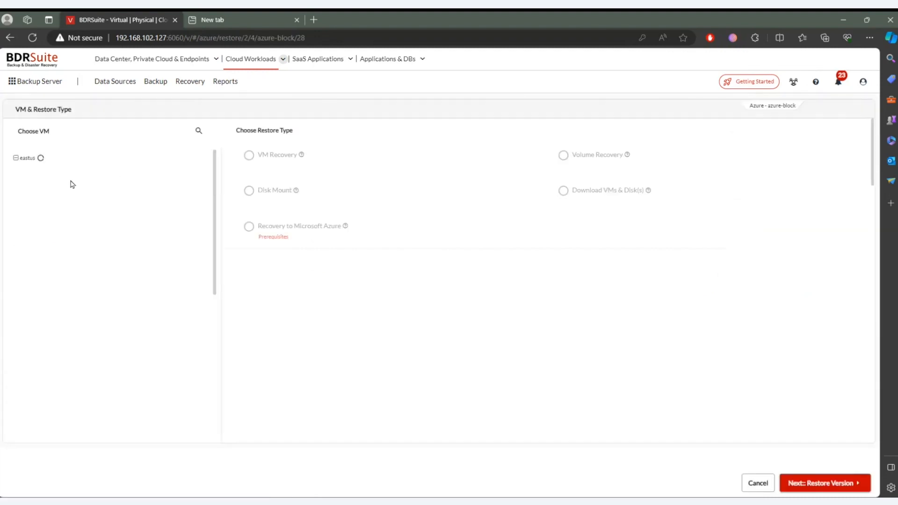
click(30, 171)
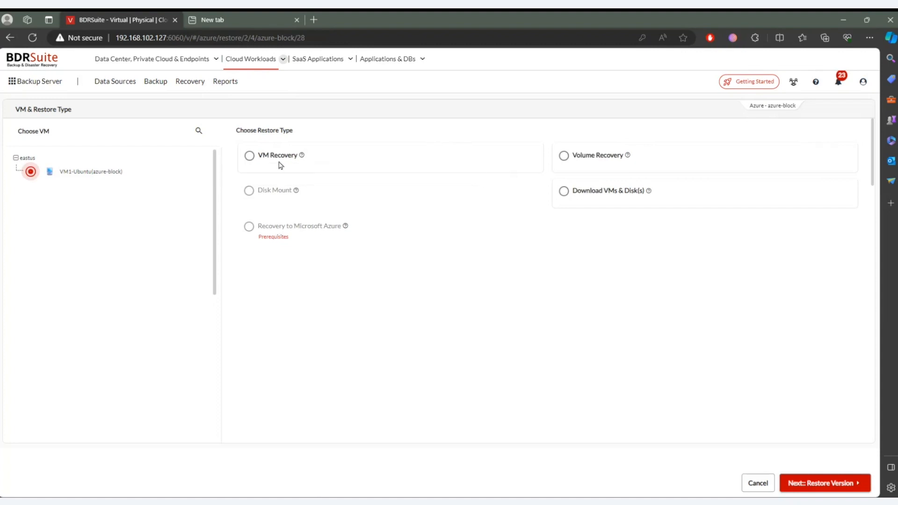
- Try the VM Recovery and Volume Recovery restore types, and settle on Download VMs & Disk(s)
click(250, 164)
mouse_move(301, 157)
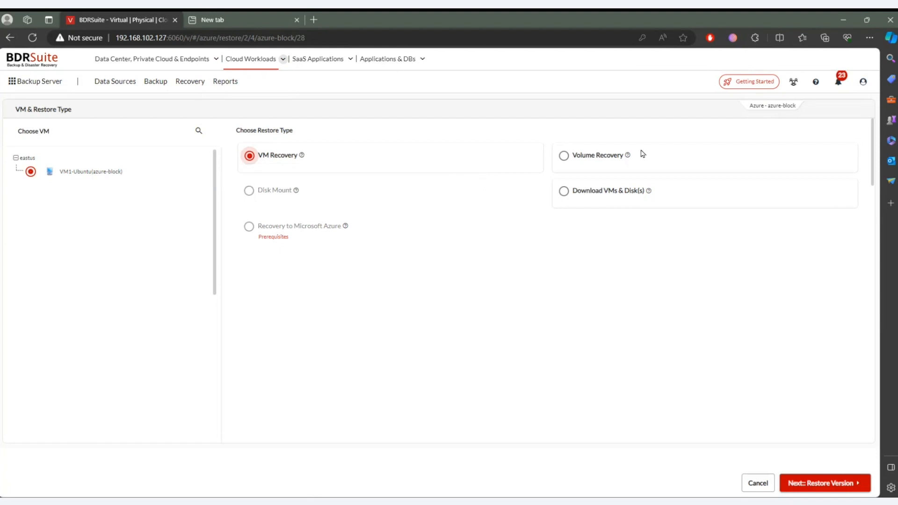
click(613, 157)
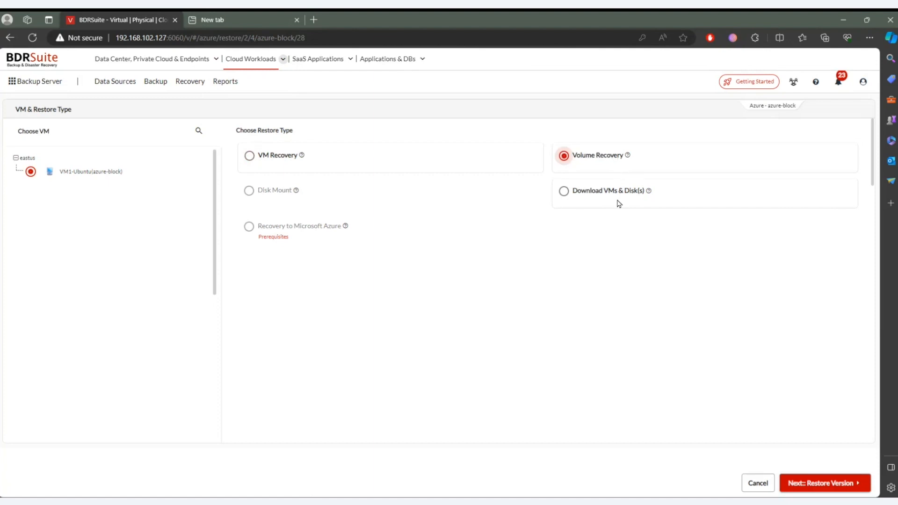
click(589, 196)
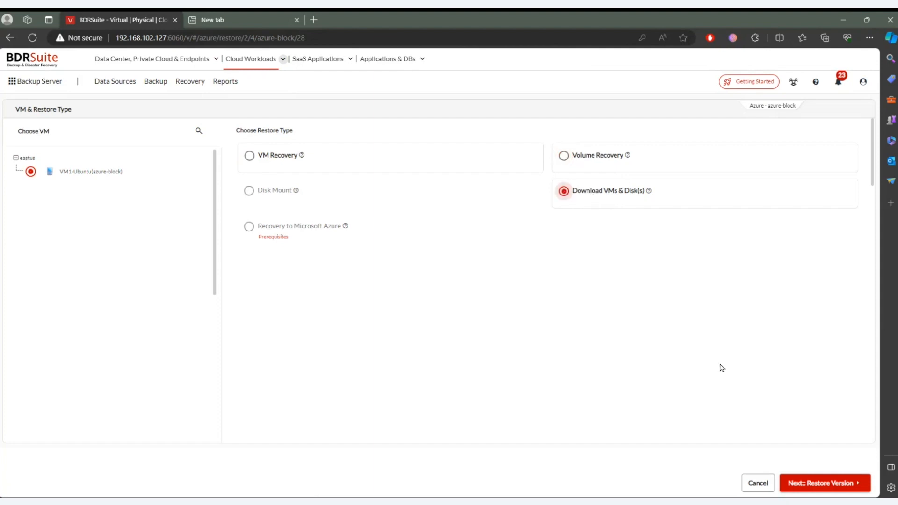
- Choose the full restore point of Oct 30, 2023 05:16 PM for the VM and proceed to the restore options
click(821, 483)
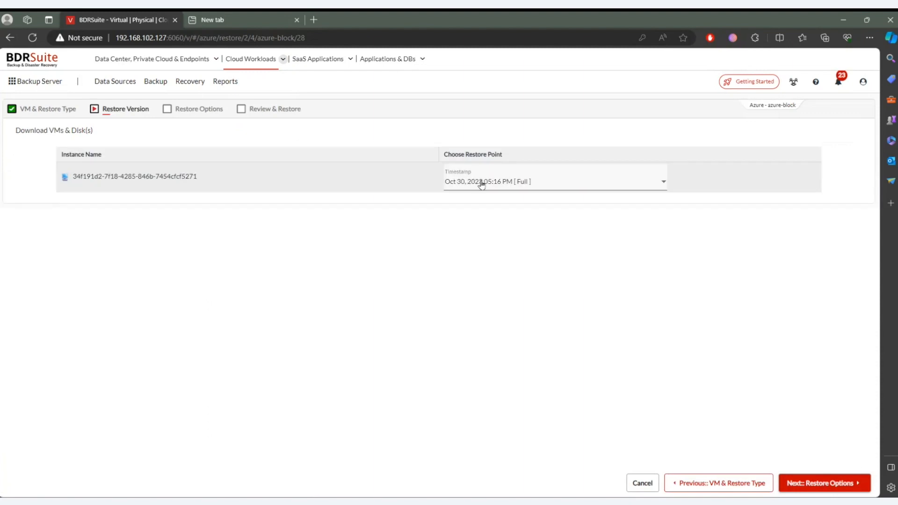
click(482, 183)
click(489, 209)
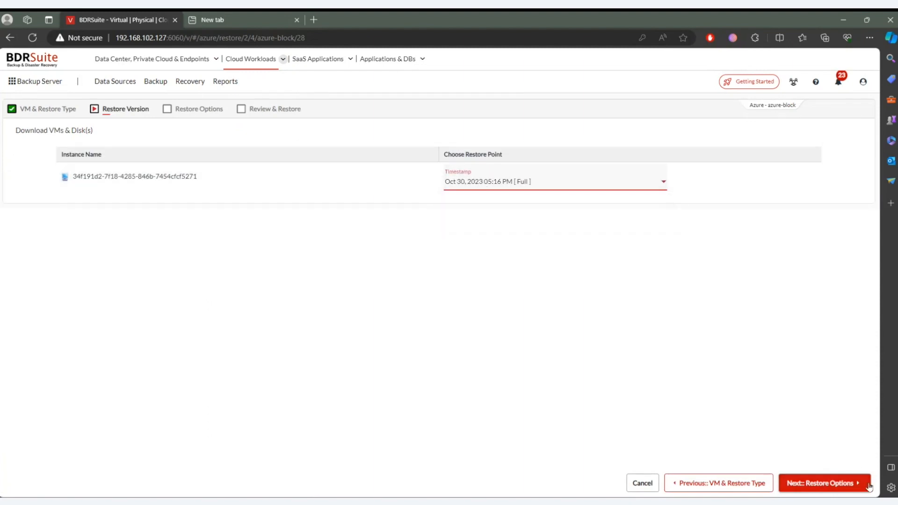
click(856, 480)
- Select the VM with Disk-1 for download and look through the available virtual disk formats
click(437, 232)
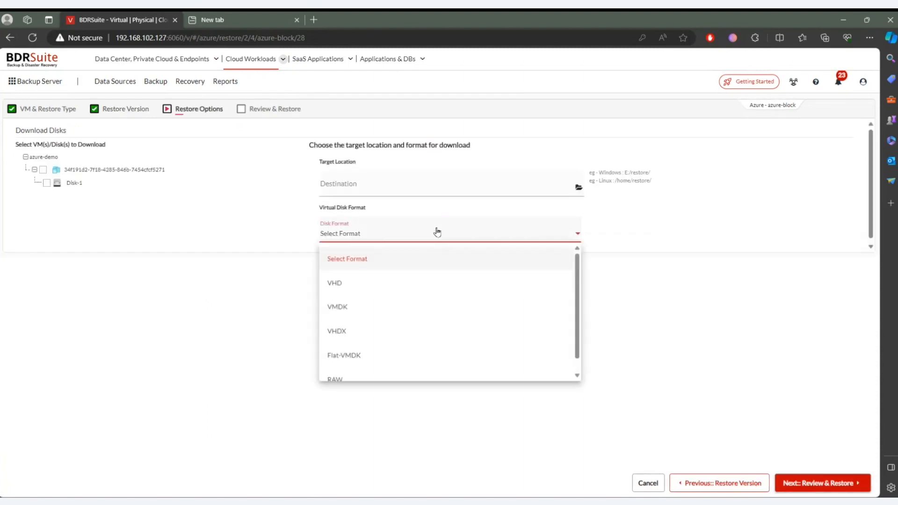
click(43, 169)
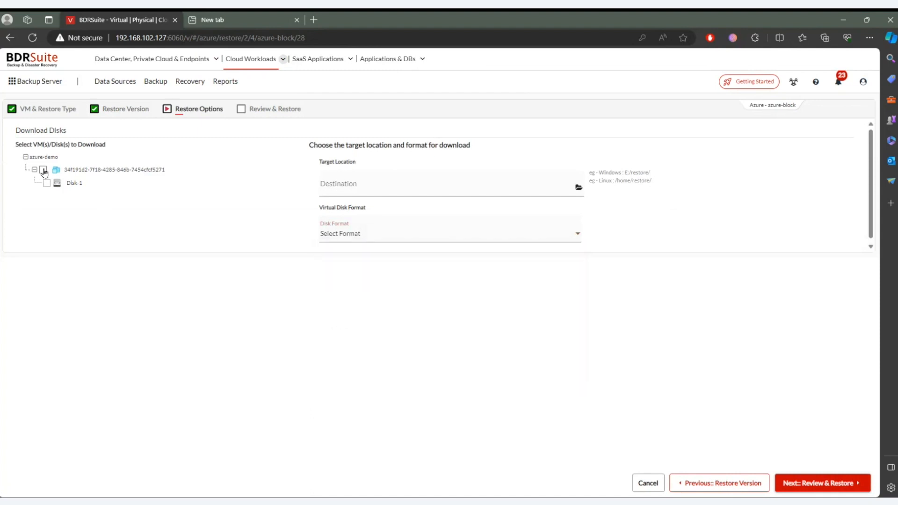
click(375, 233)
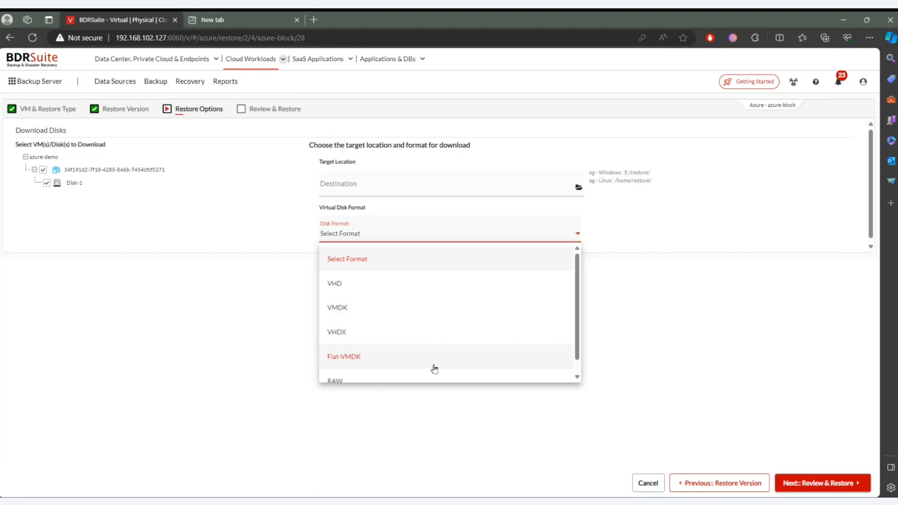
scroll(434, 369, down, 1)
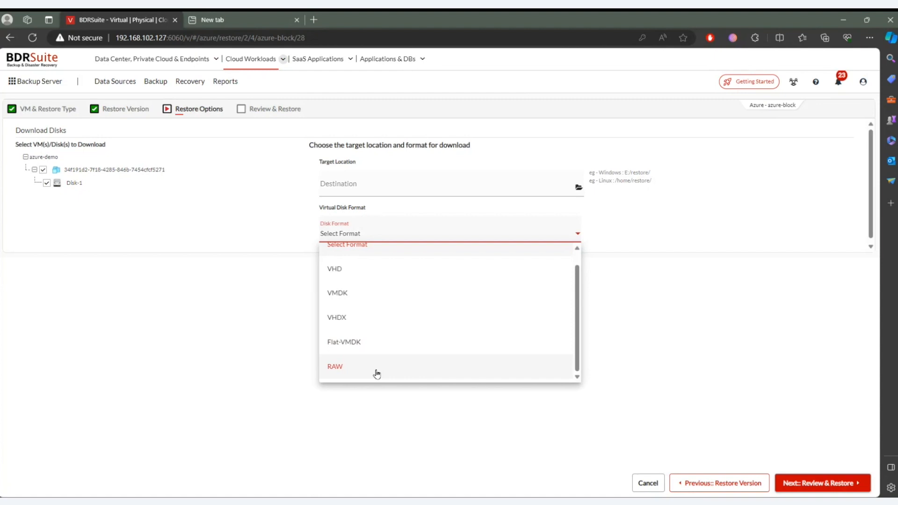
- Go back to the restore type selection and cancel the azure-block restore
click(711, 482)
click(708, 488)
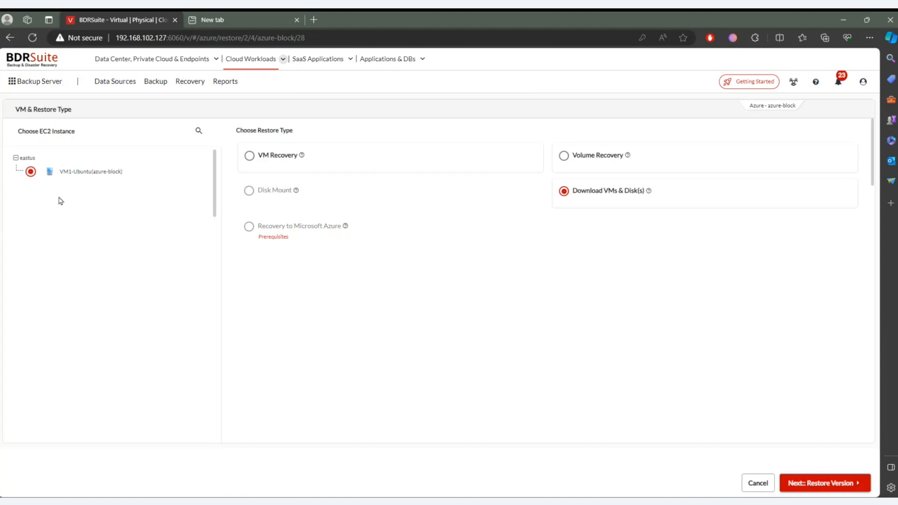
mouse_move(248, 194)
mouse_move(190, 81)
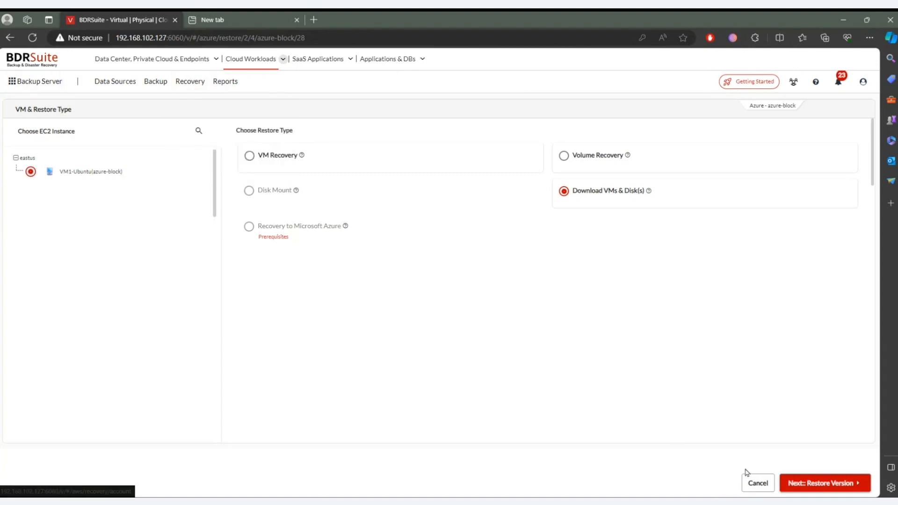
click(756, 482)
click(429, 275)
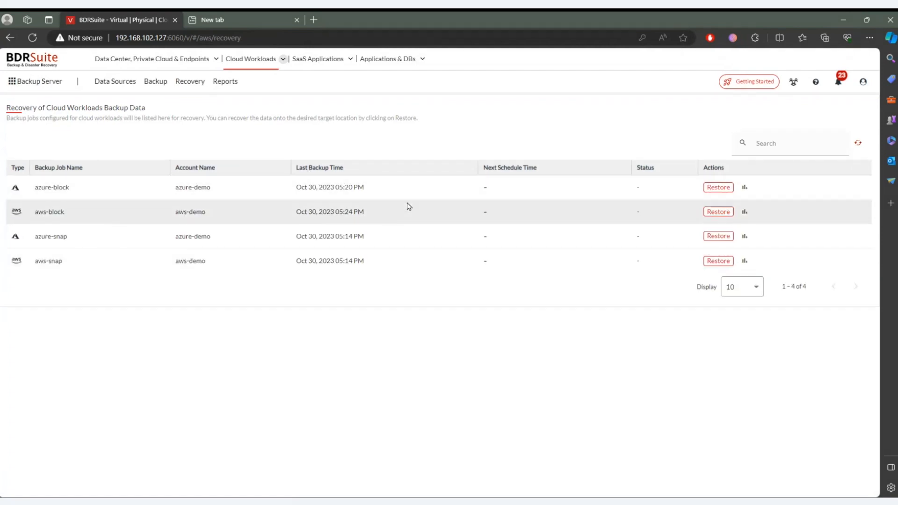
- Open the restore of the aws-block job, select VM1(aws-block), review its restore types, and return to the recovery list
click(710, 212)
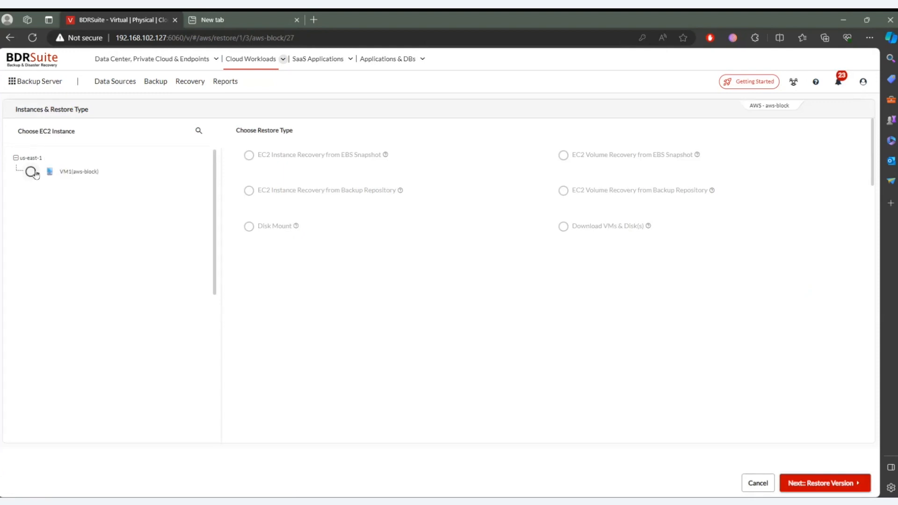
click(30, 171)
click(31, 172)
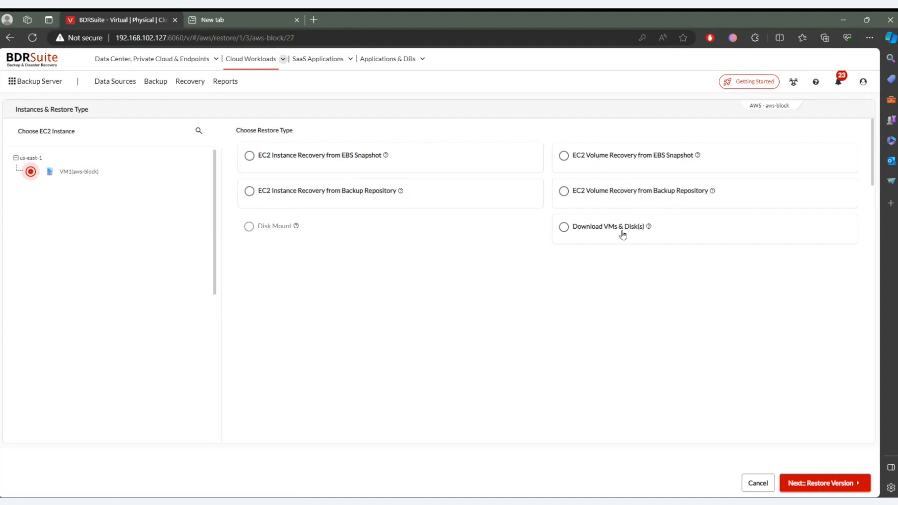
mouse_move(189, 85)
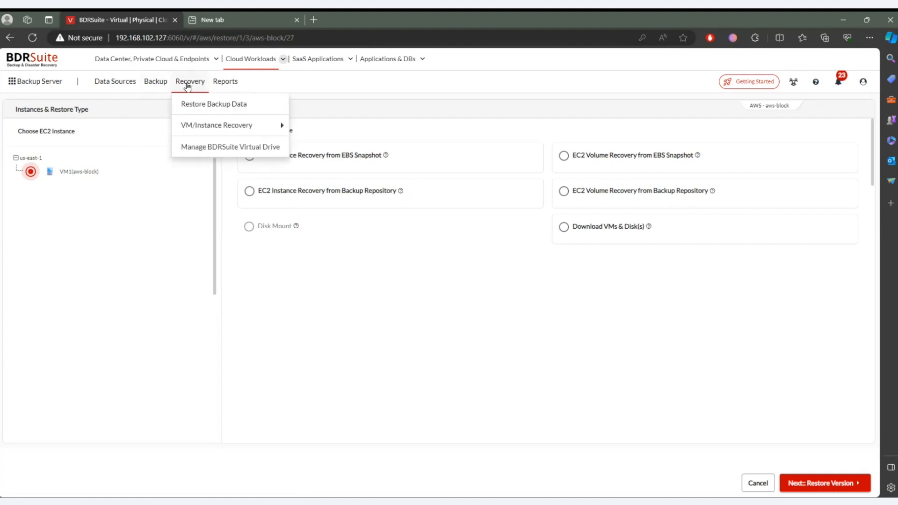
click(197, 110)
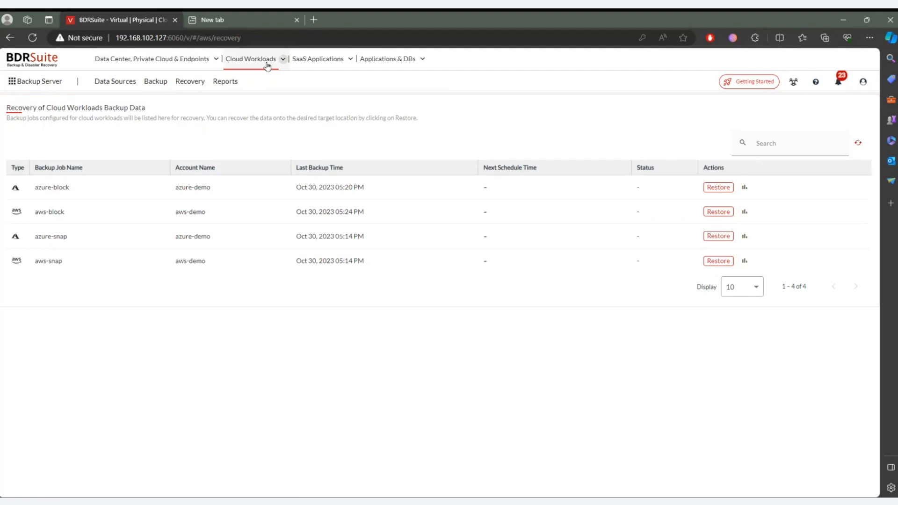
- Start a Microsoft 365 backup job named aDD with block storage in Default_Repo and proceed to the organization selection
click(322, 65)
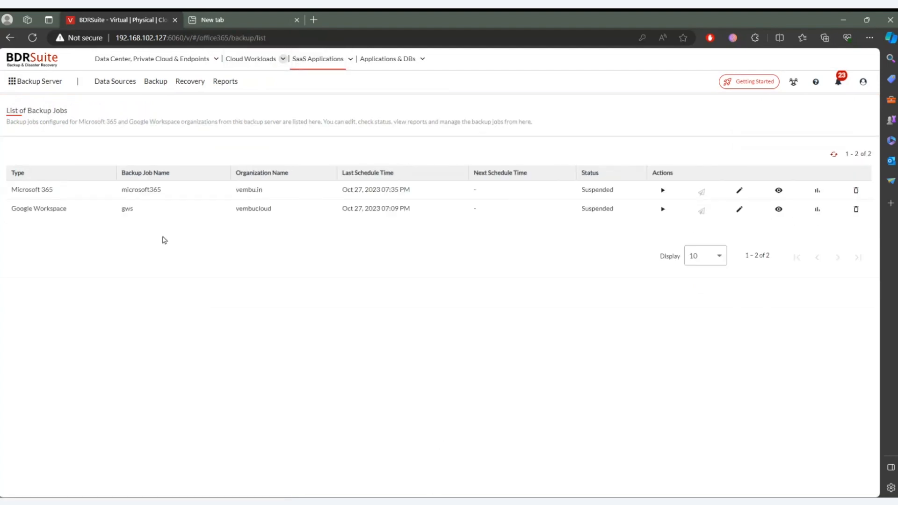
mouse_move(153, 93)
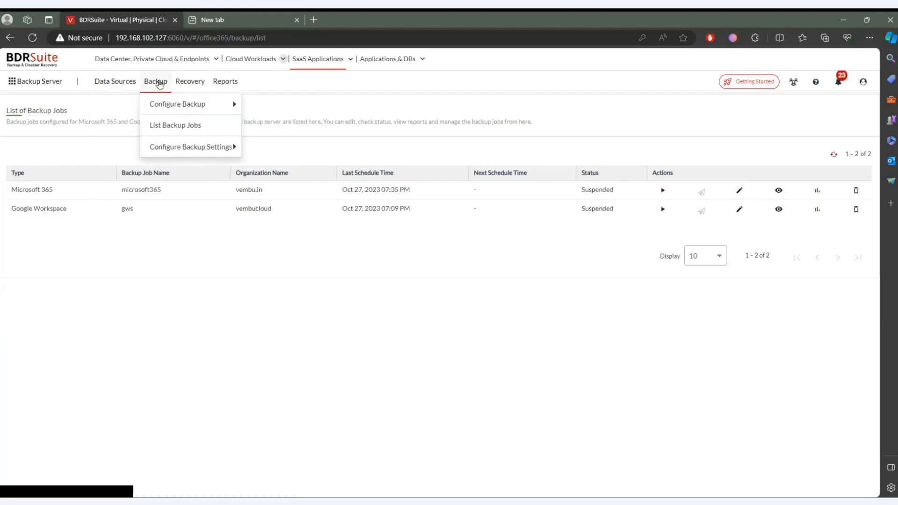
mouse_move(170, 104)
click(288, 109)
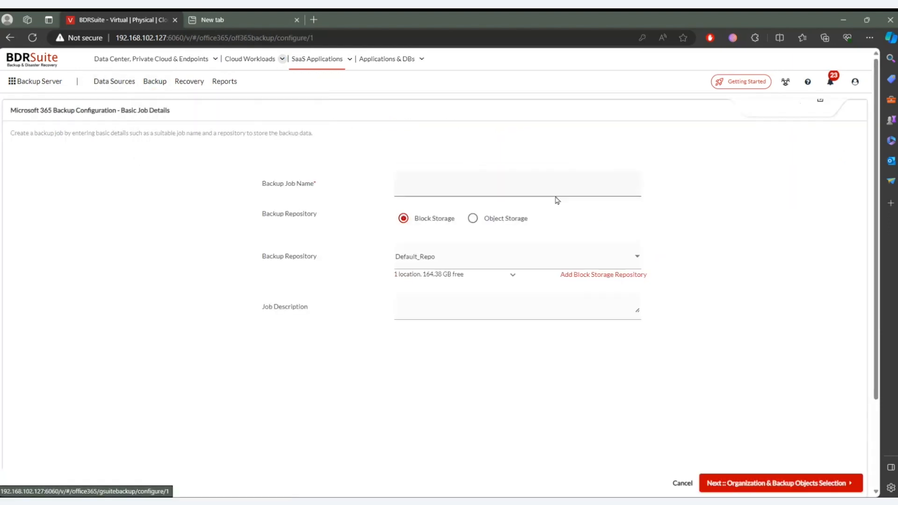
click(486, 191)
text(a)
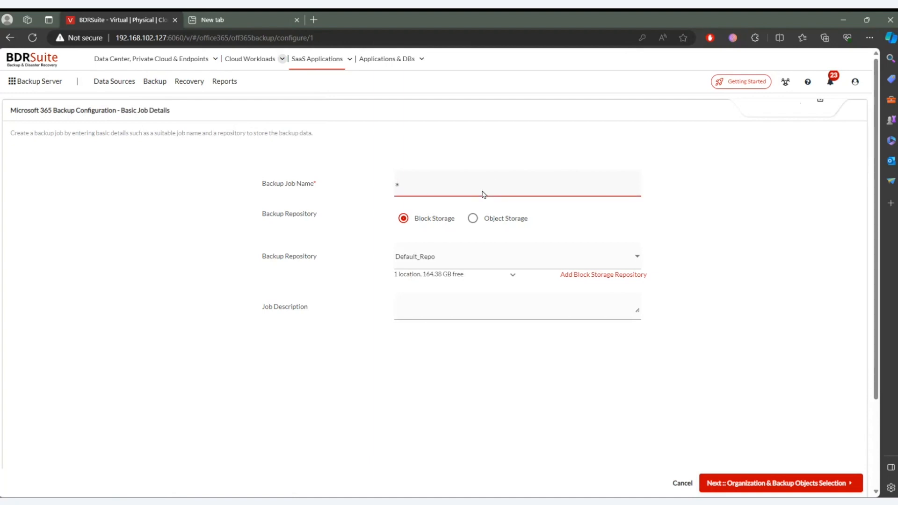
text(DD)
click(808, 483)
- Choose the vembu.in organization with only User Mailbox as the backup object and start the backup configuration
click(473, 158)
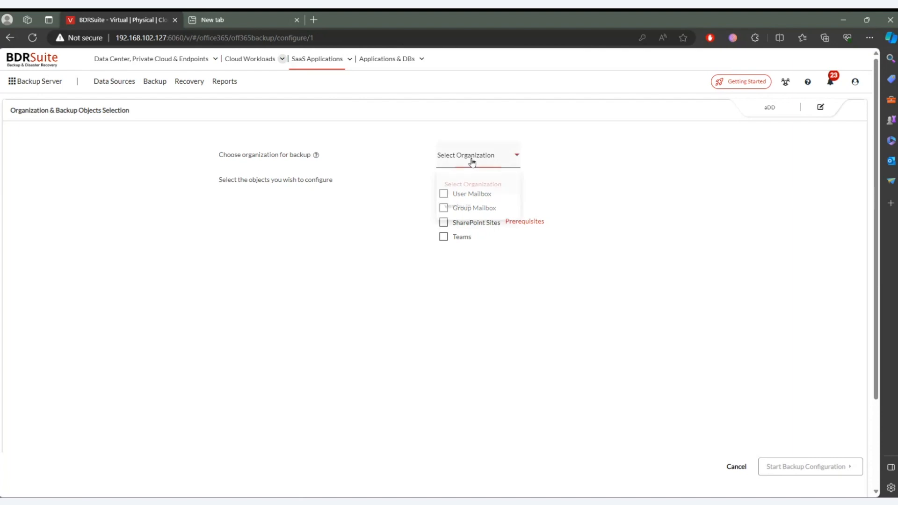
click(474, 213)
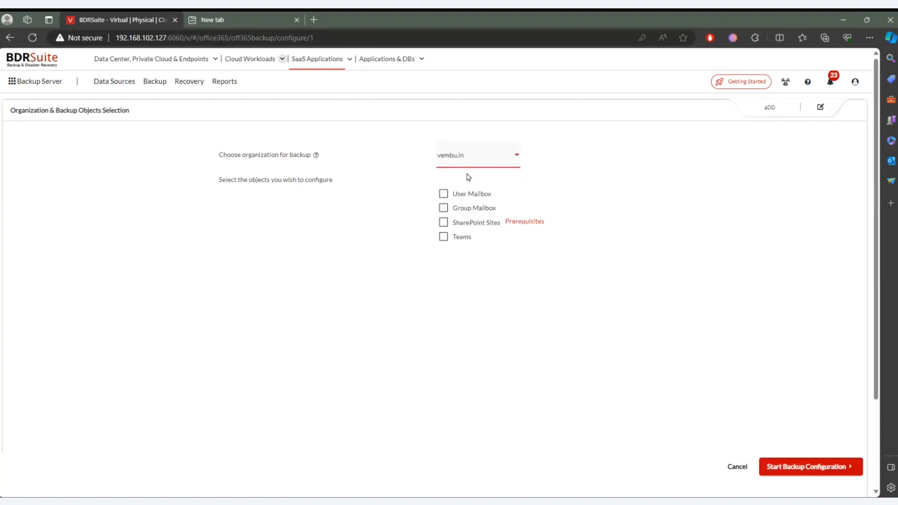
click(444, 194)
click(444, 208)
click(444, 223)
click(444, 231)
click(444, 232)
click(444, 222)
click(443, 208)
click(789, 465)
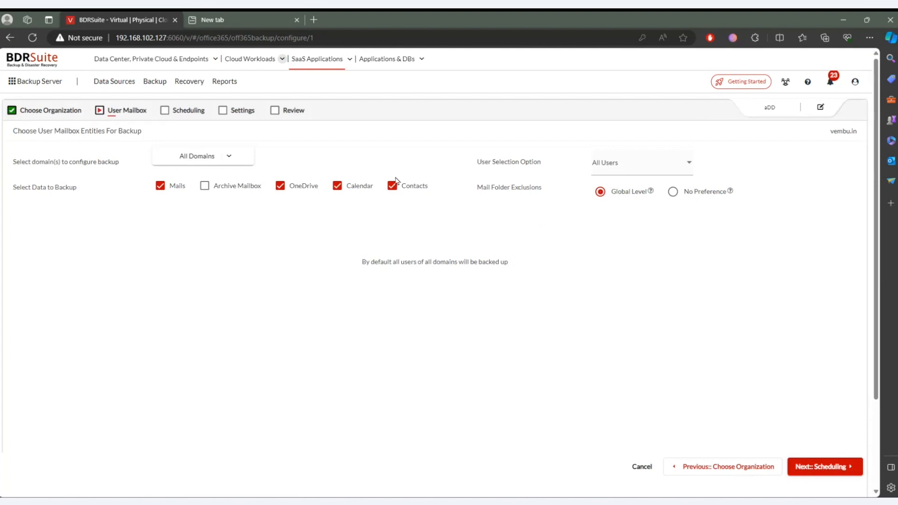
- Apply all domains of the organization to the backup and set the user selection option to Specific Users
click(203, 162)
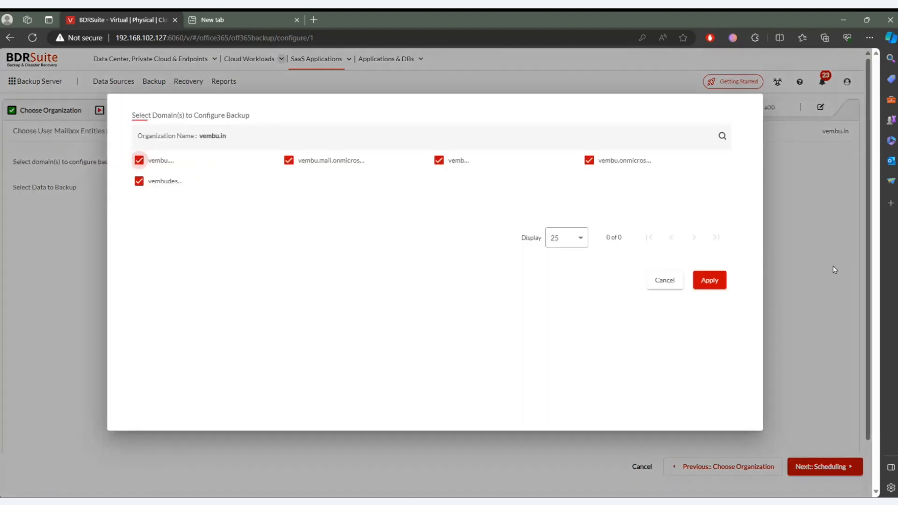
click(719, 281)
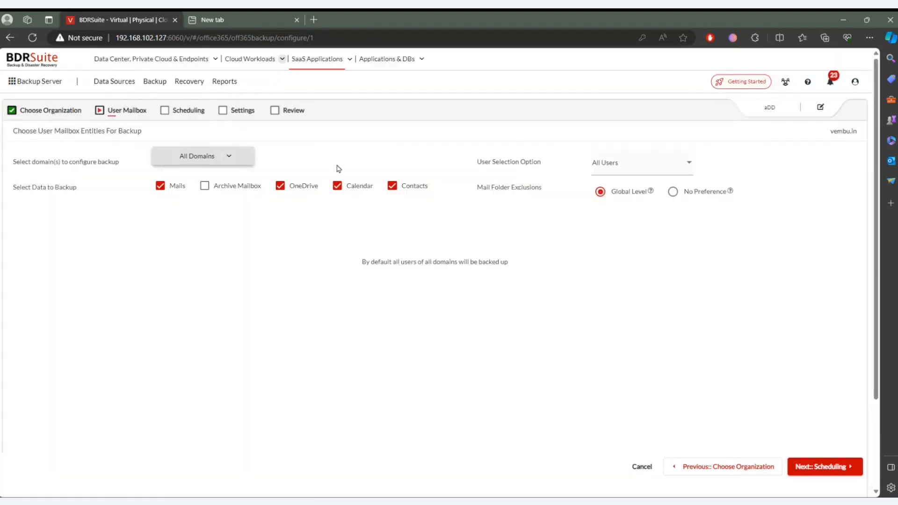
click(599, 170)
click(614, 218)
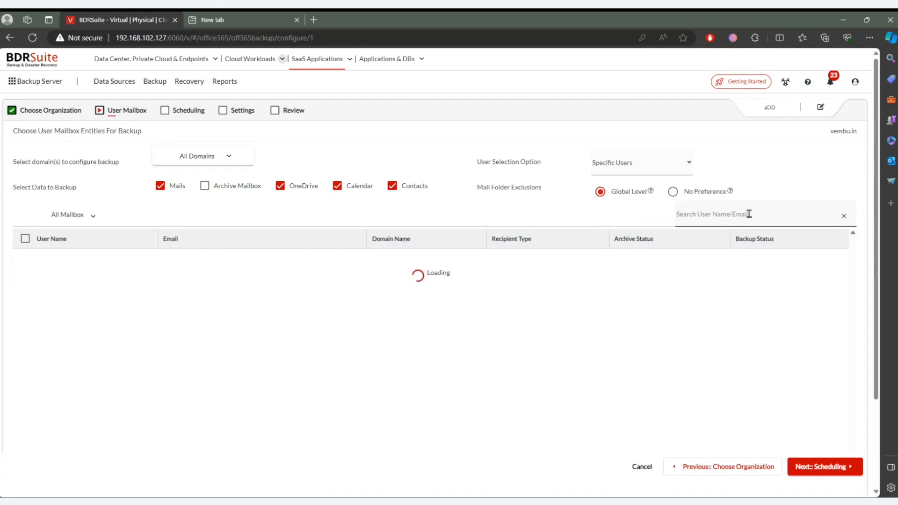
- Search the user list by a partial name, review the mailbox type filter choices, and keep All Mailbox
click(749, 214)
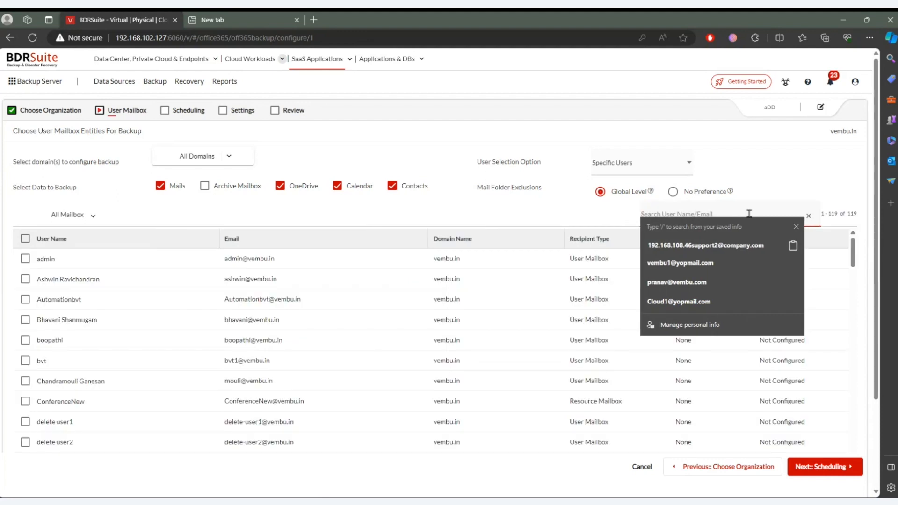
text(chand)
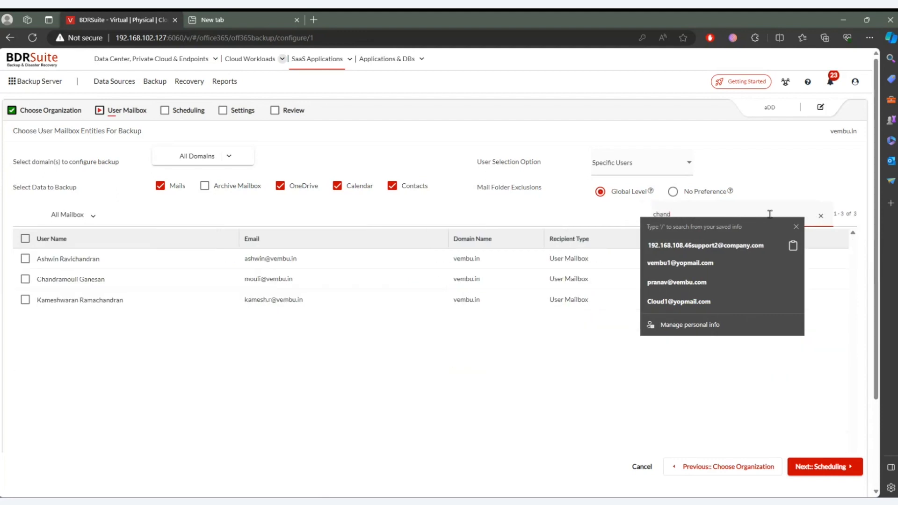
click(796, 227)
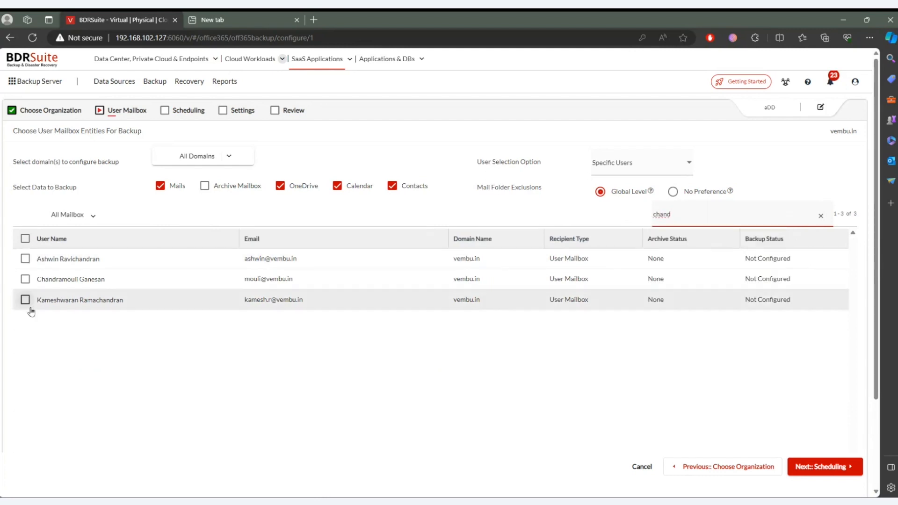
click(95, 216)
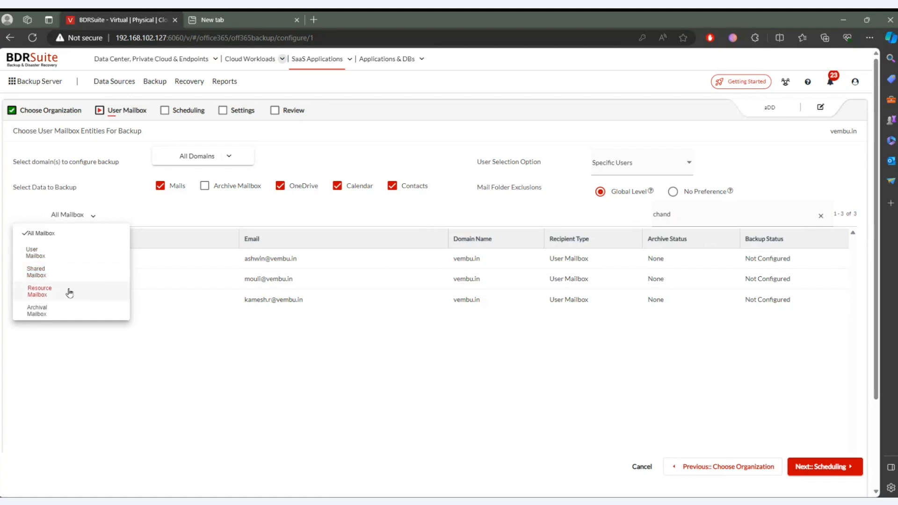
scroll(70, 293, down, 3)
scroll(51, 201, up, 3)
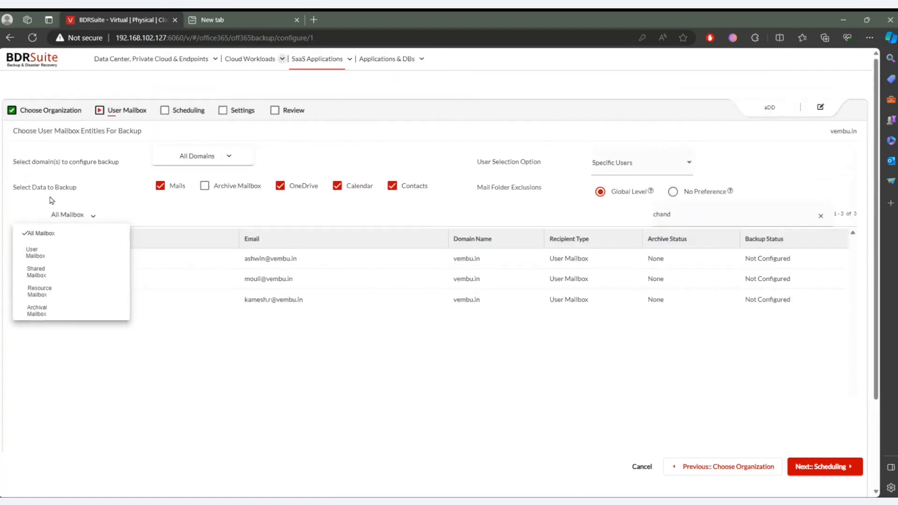
click(68, 234)
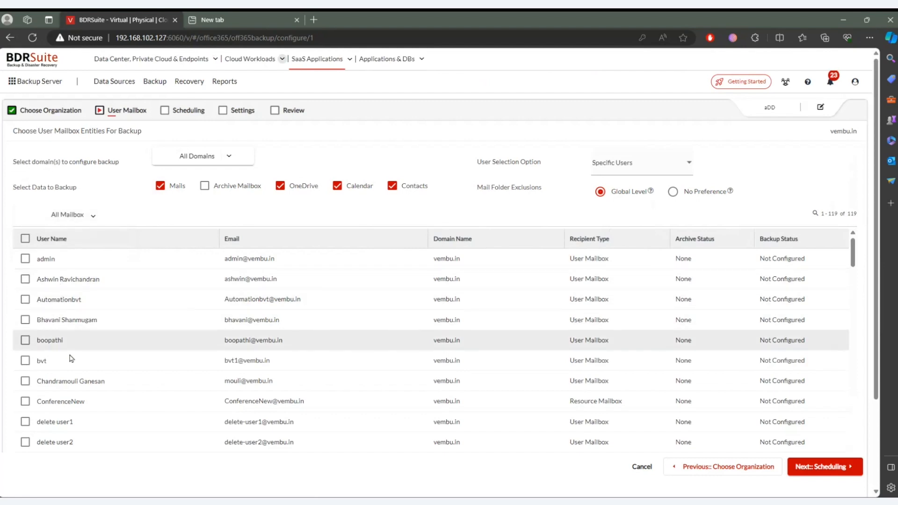
- Select the bvt user and the user directly below it for backup, and proceed to scheduling
click(25, 381)
click(26, 360)
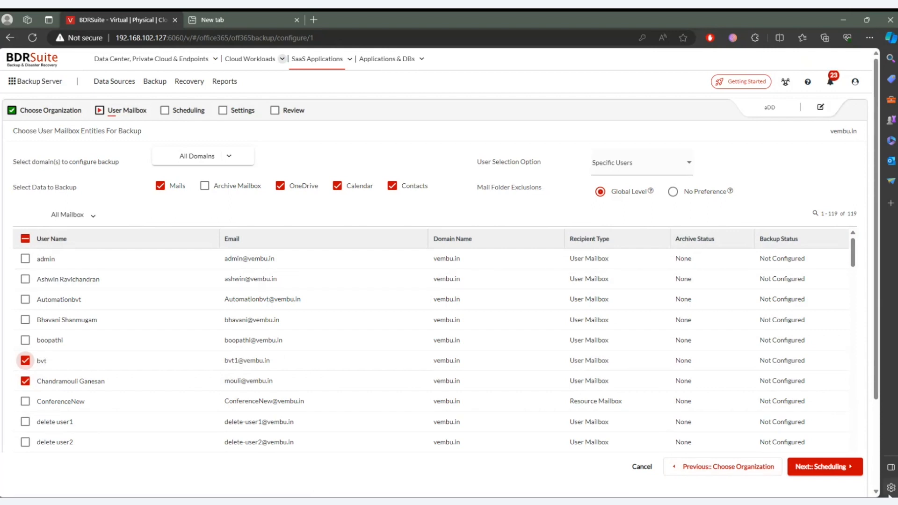
click(848, 473)
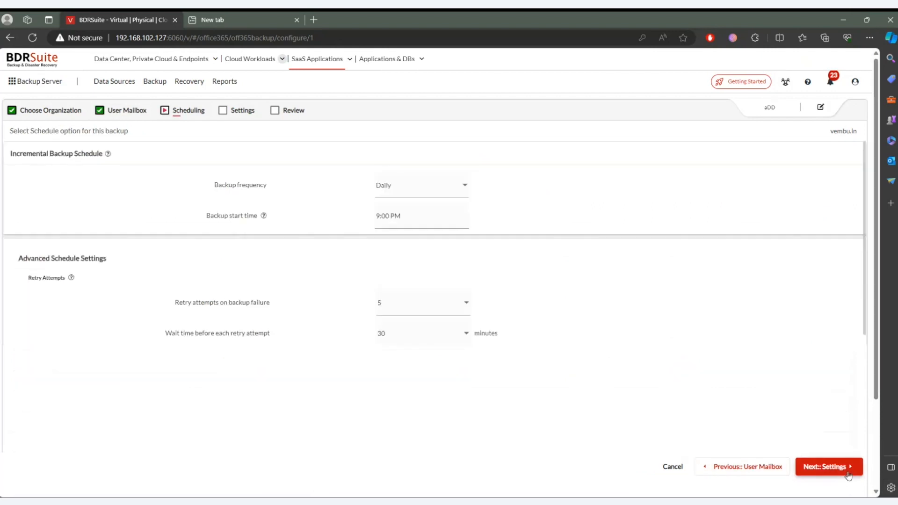
- Set the backup frequency to Every Few Hours/Mins with a 00-hour 15-minute interval, and try to proceed to the settings
click(396, 186)
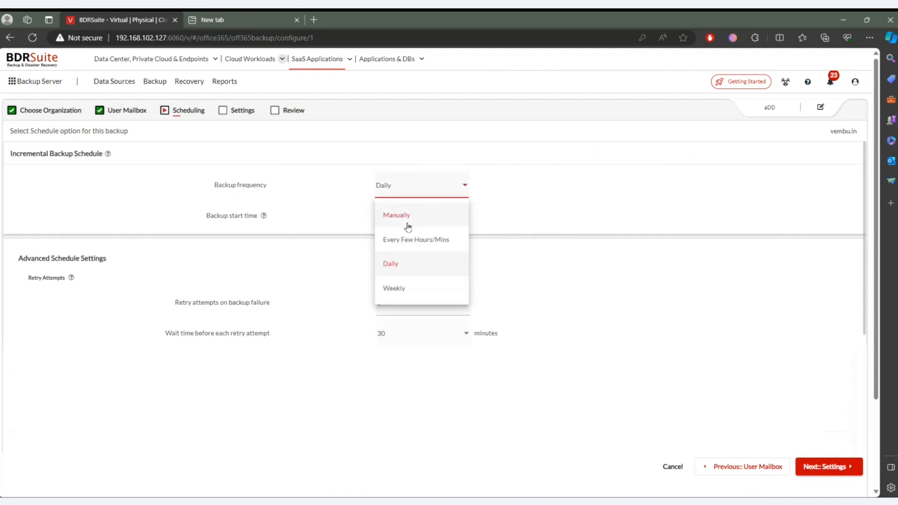
click(409, 240)
click(411, 243)
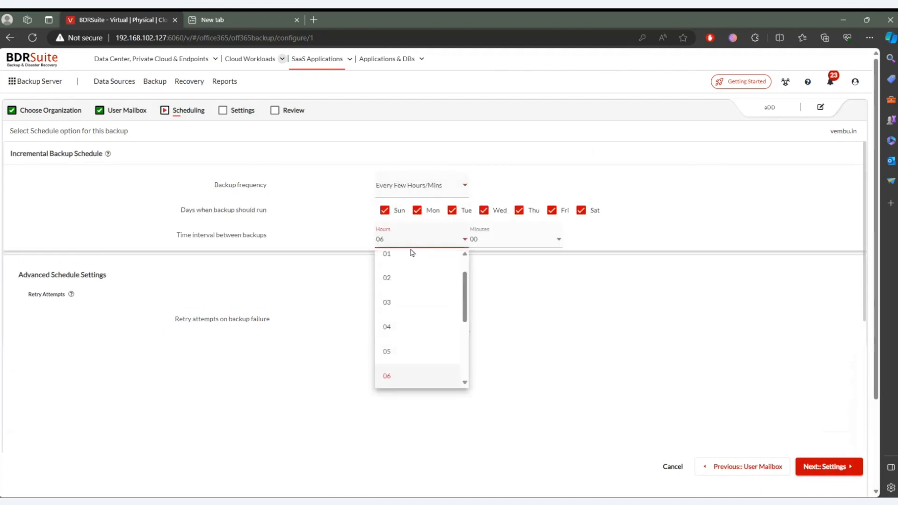
click(409, 291)
click(430, 240)
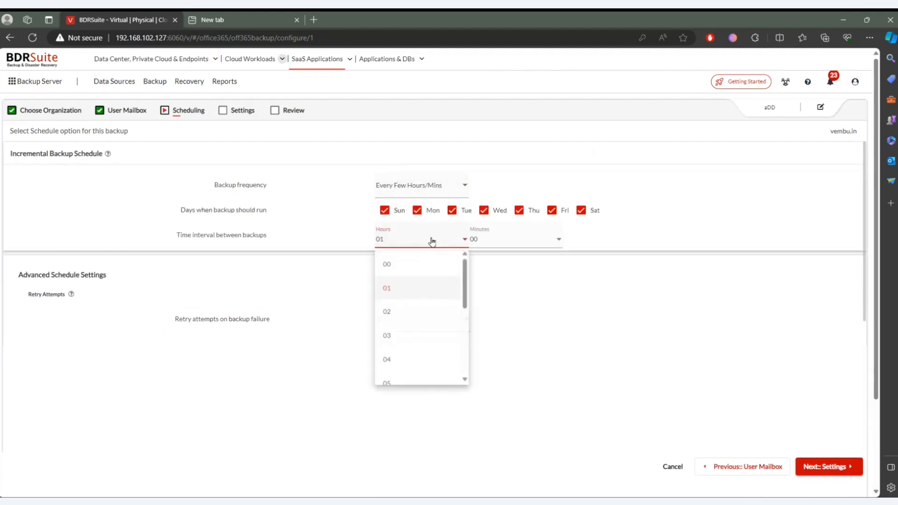
click(424, 267)
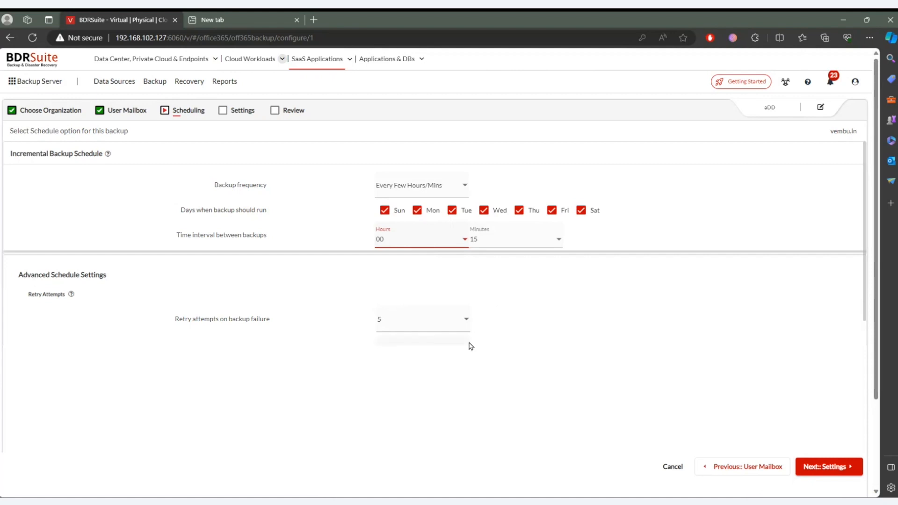
scroll(470, 345, down, 3)
scroll(472, 343, up, 3)
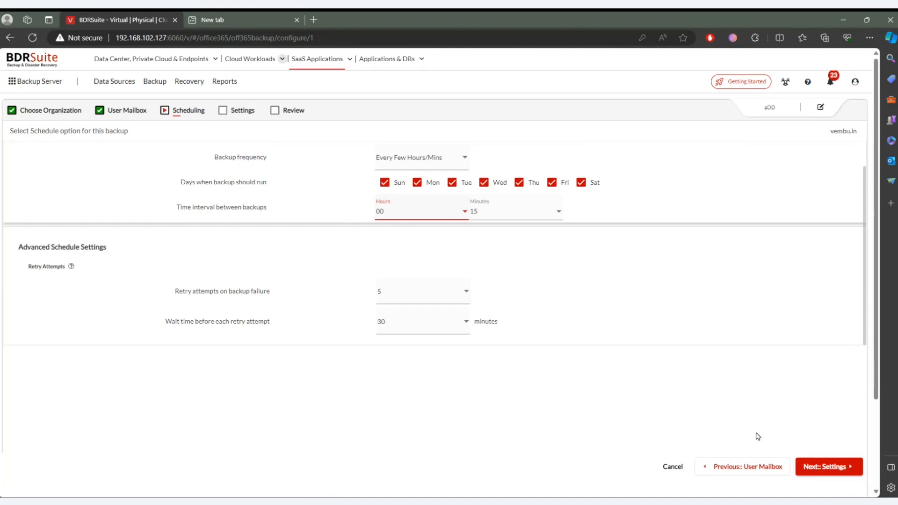
click(831, 472)
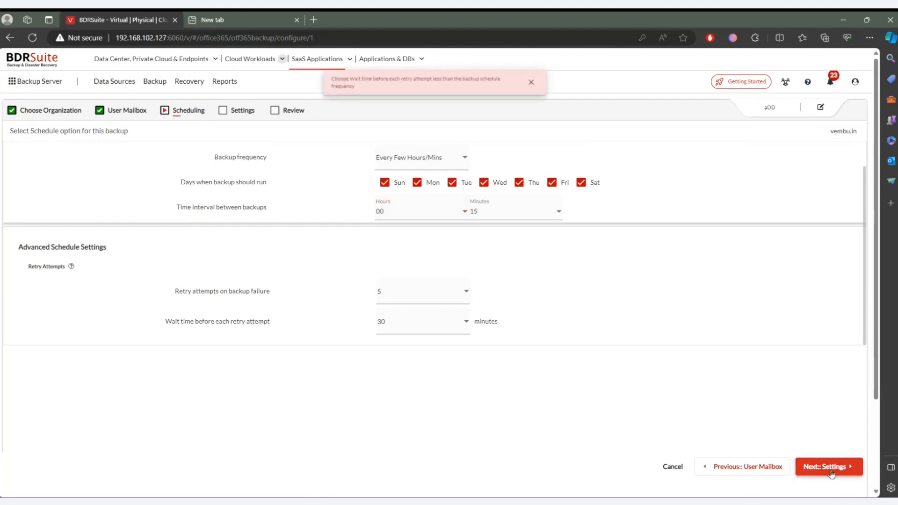
click(534, 83)
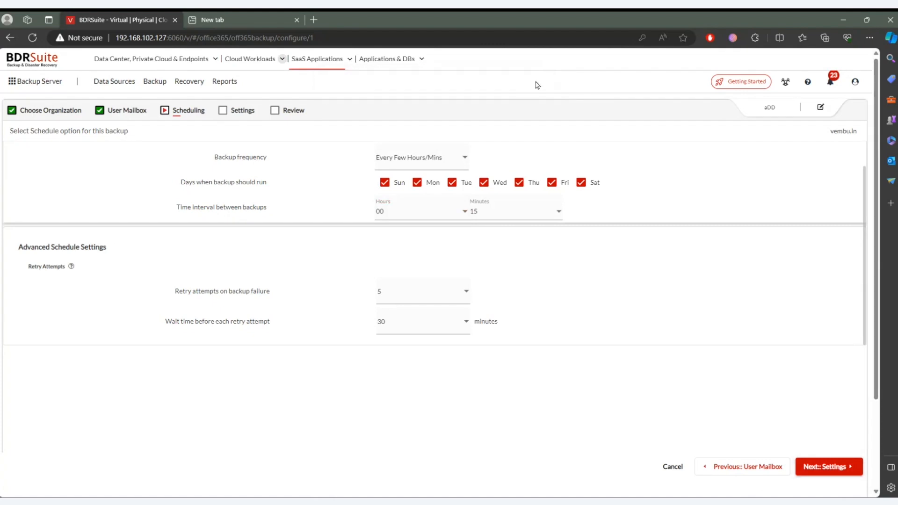
- Set the retry attempts to 4 and the wait time before each retry to 59 minutes, and try to proceed
click(416, 330)
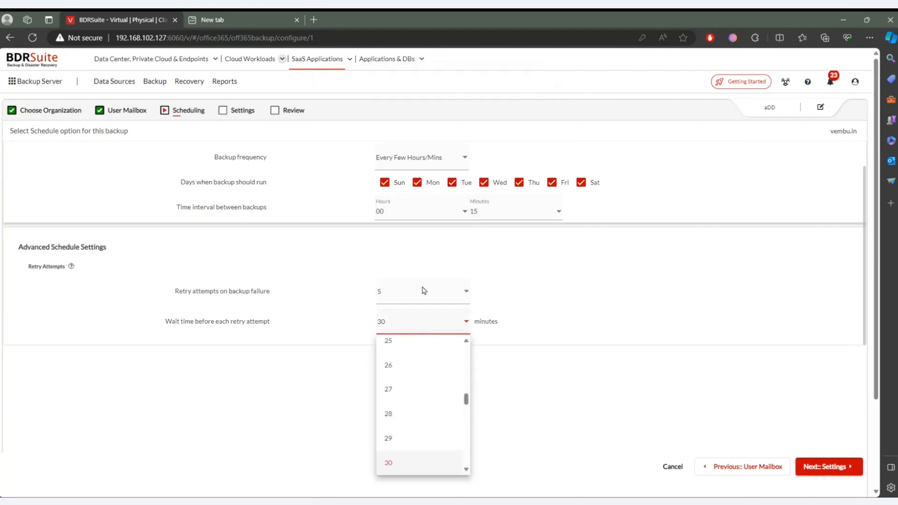
click(413, 297)
click(415, 297)
click(405, 393)
click(409, 321)
scroll(414, 424, down, 10)
click(414, 429)
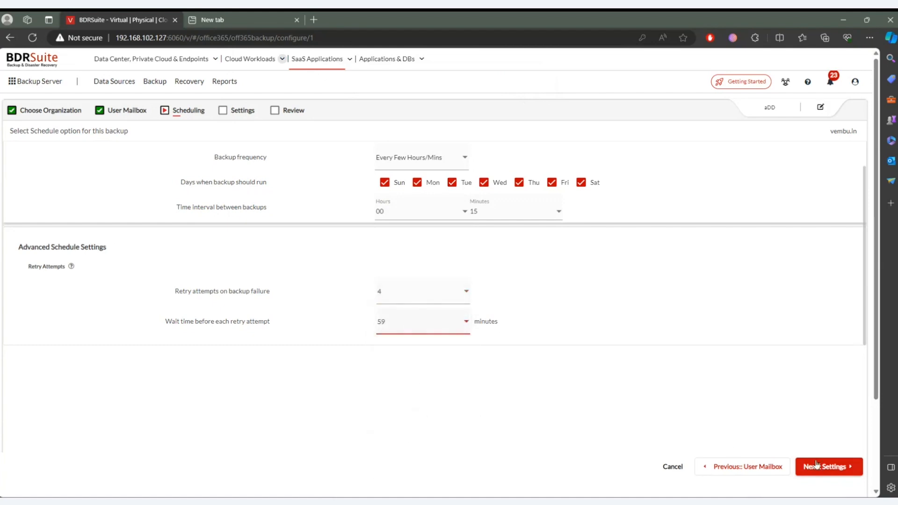
click(834, 473)
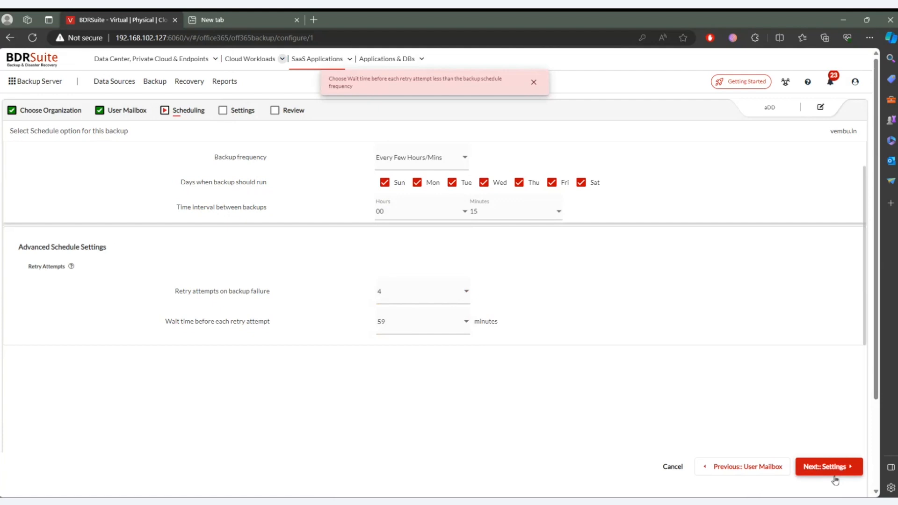
click(534, 82)
- Change the hours of the backup interval to 01 and proceed past the compression settings to retention
click(445, 212)
click(416, 260)
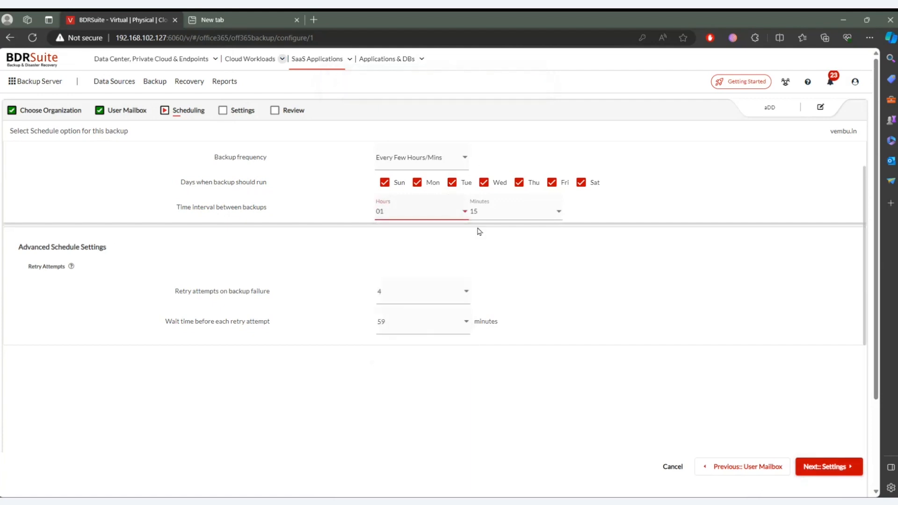
click(815, 468)
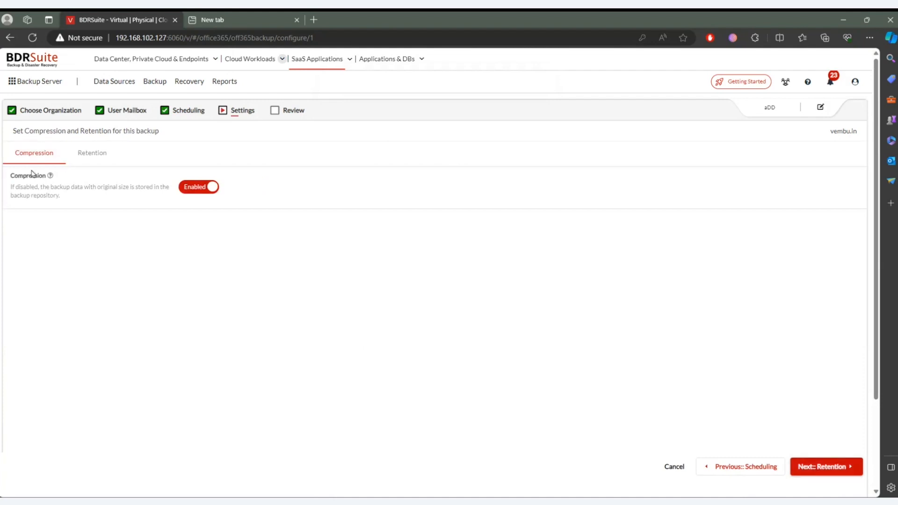
click(825, 467)
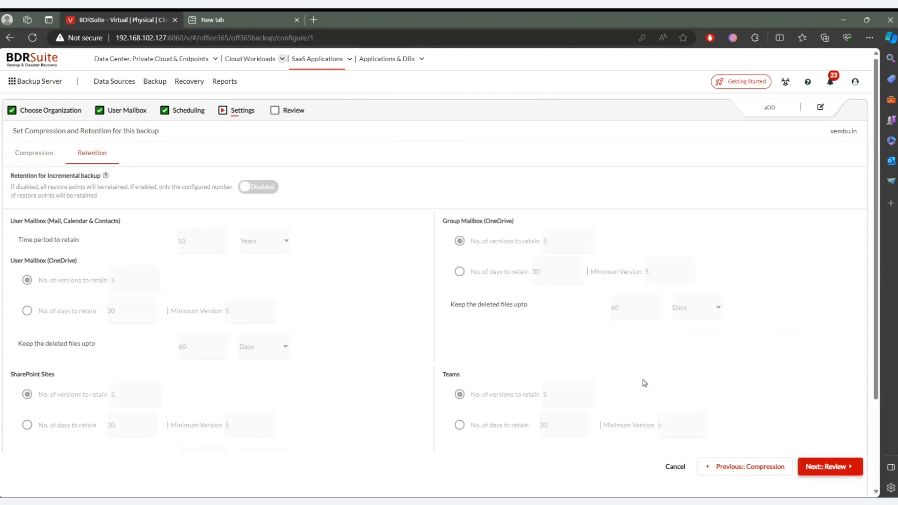
- Enable retention for incremental backups, keep the default mailbox and OneDrive retention values, and proceed to the job review
click(250, 187)
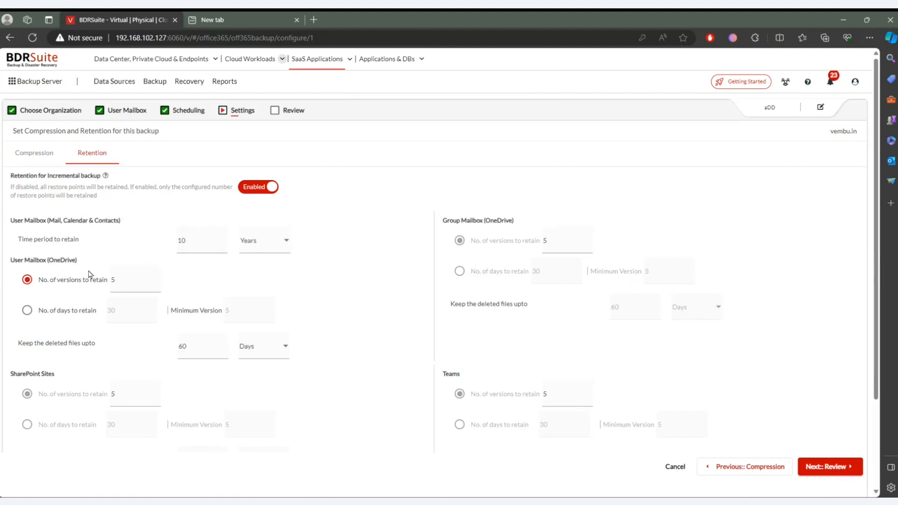
scroll(91, 274, down, 2)
scroll(90, 275, down, 1)
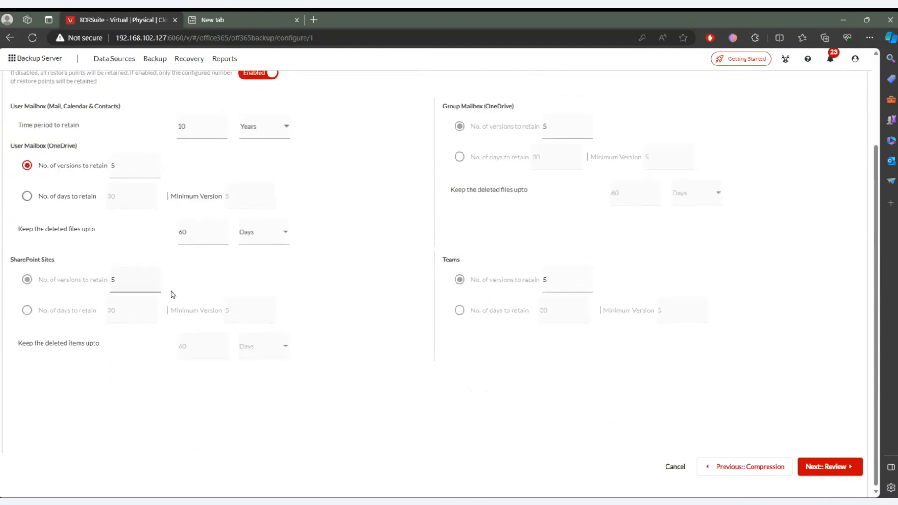
scroll(558, 312, up, 3)
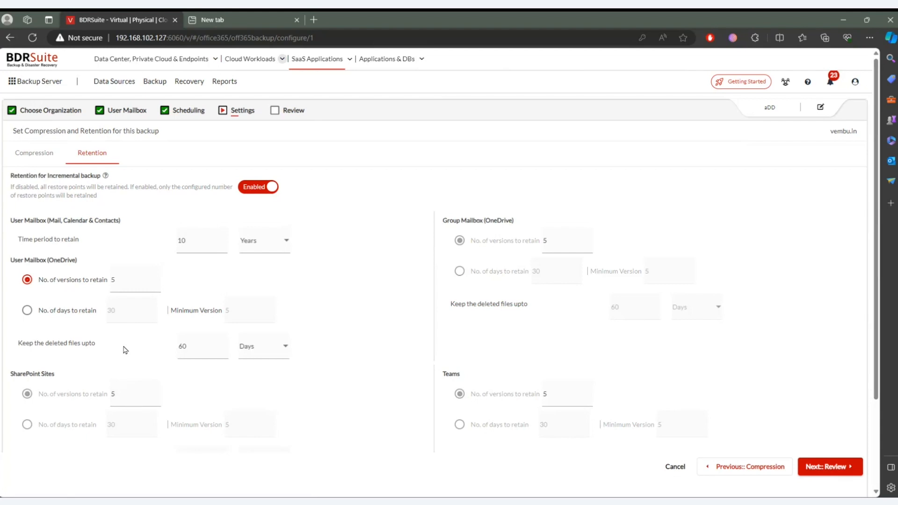
click(824, 468)
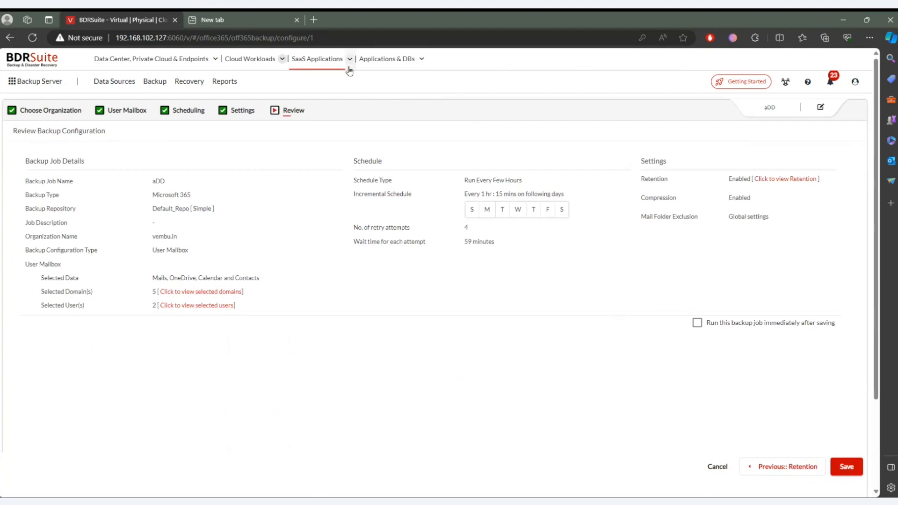
- Leave the unsaved Microsoft 365 job for Applications & DBs and examine the data source options for Microsoft SQL, MySQL and PostgreSQL servers
click(372, 65)
click(520, 265)
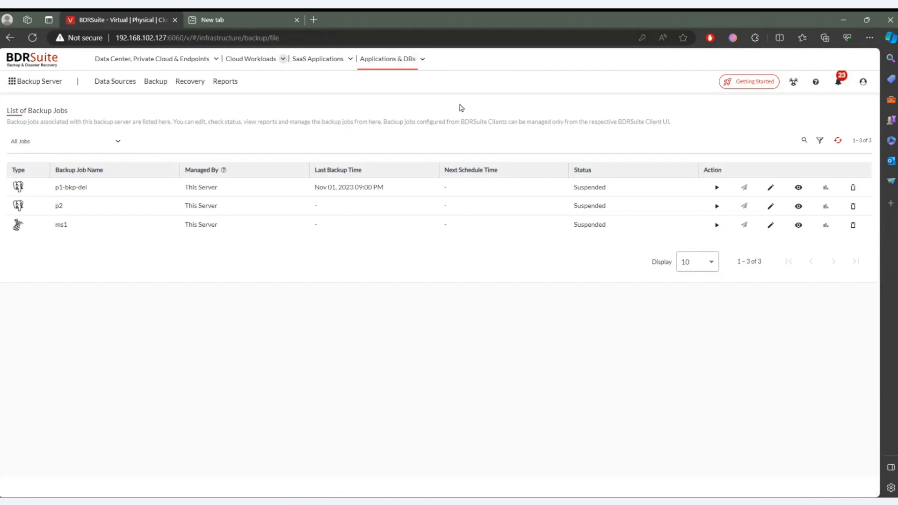
mouse_move(116, 82)
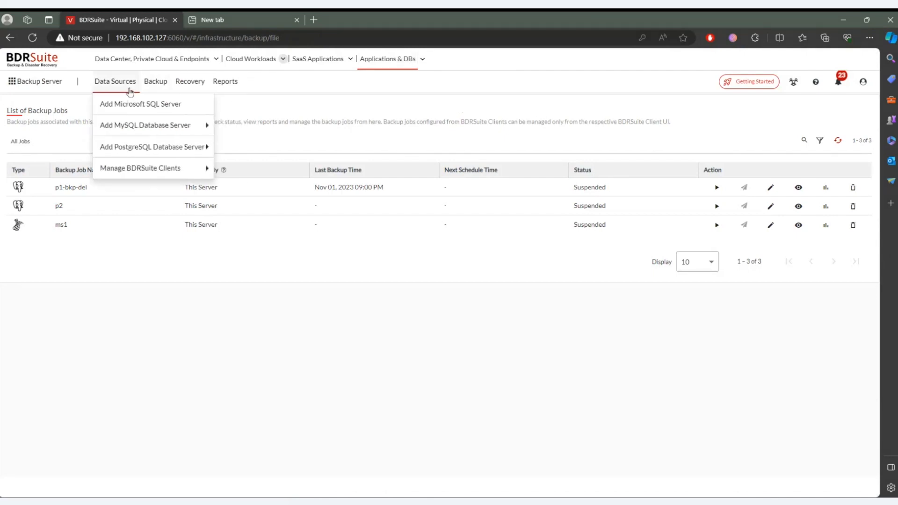
mouse_move(131, 170)
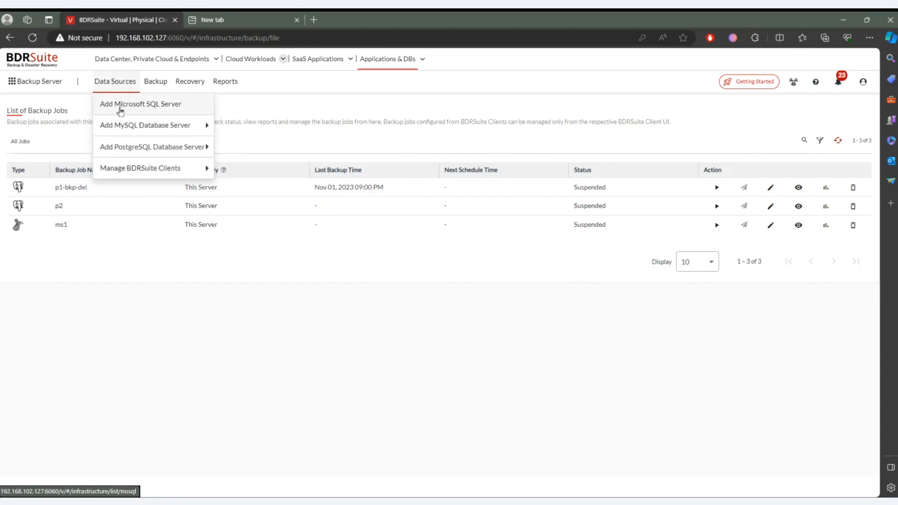
mouse_move(124, 127)
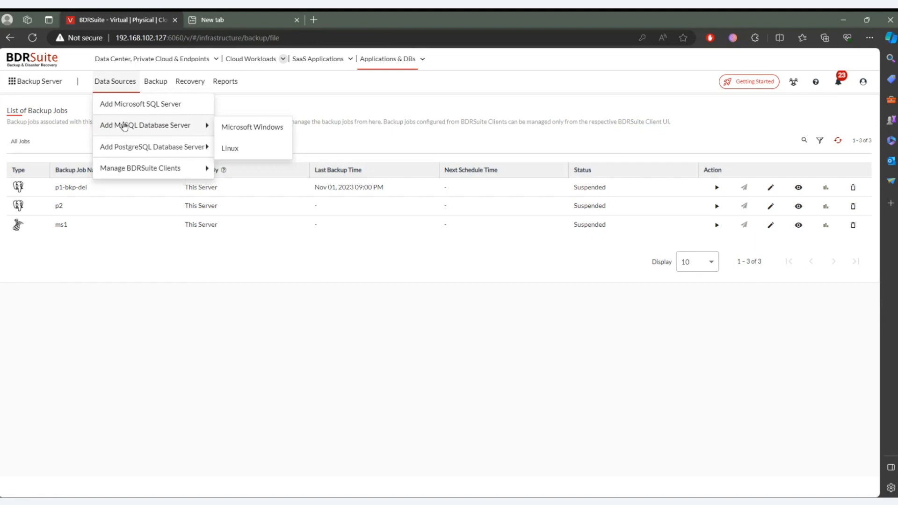
mouse_move(124, 143)
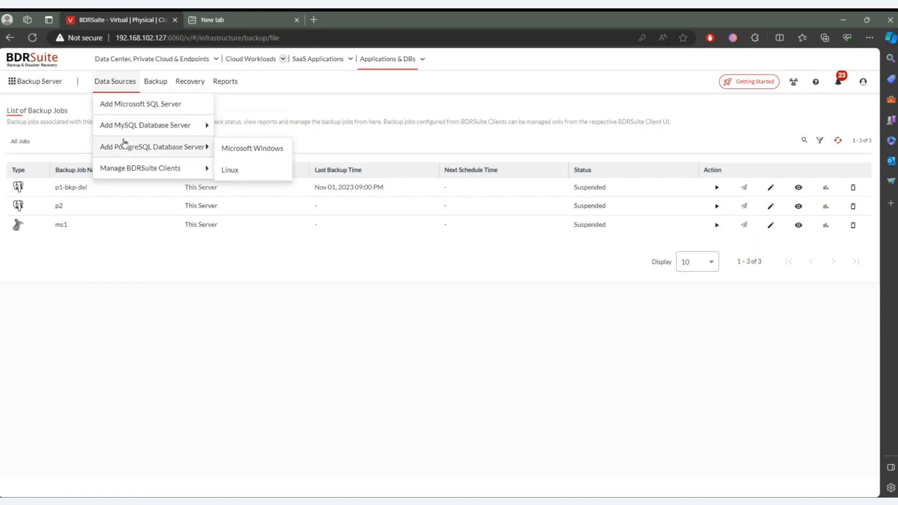
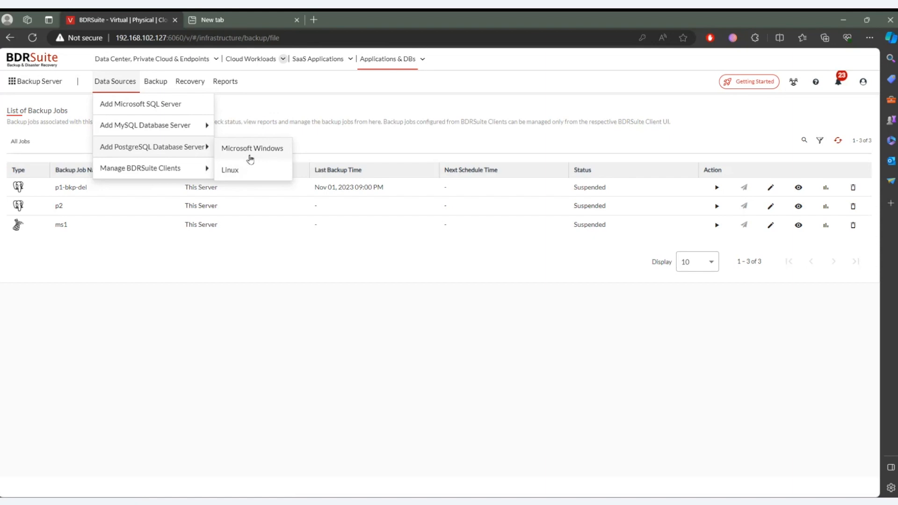
- Examine the manual and automatic agent installation options for adding a PostgreSQL database server on Microsoft Windows, leaving without adding one
click(251, 158)
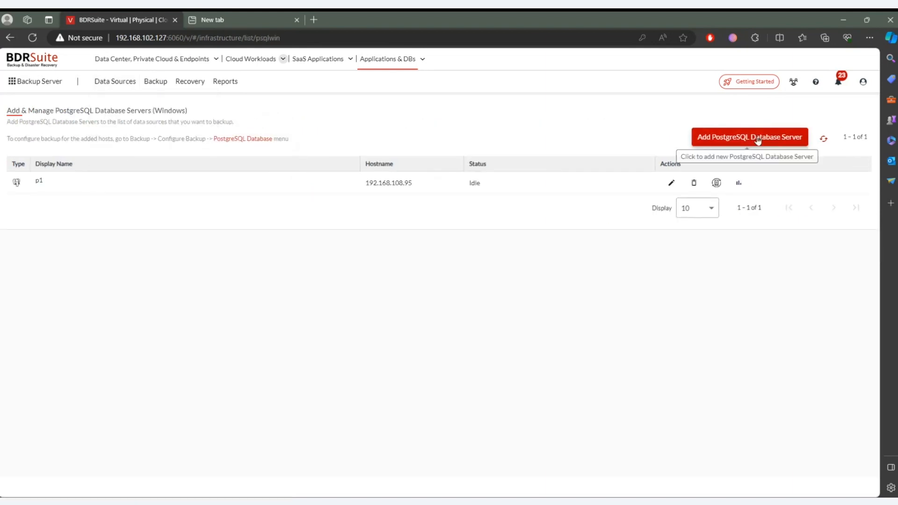
click(757, 139)
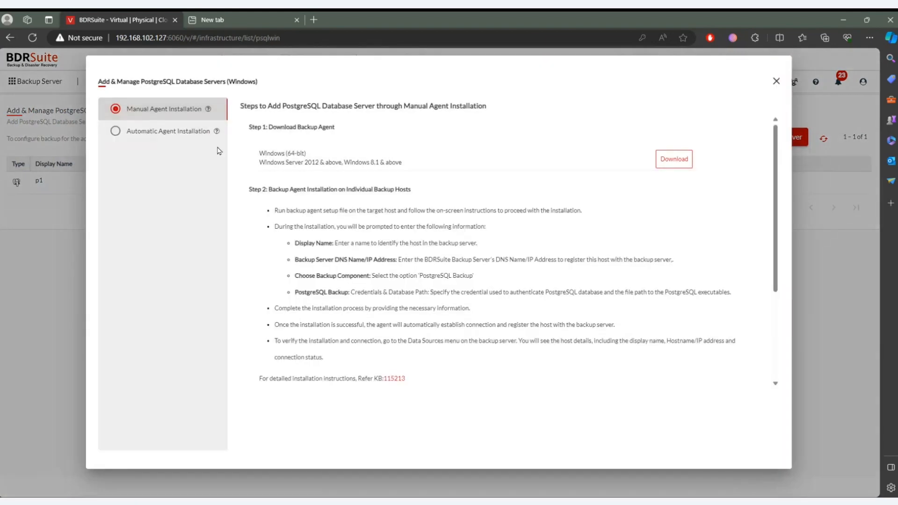
click(161, 133)
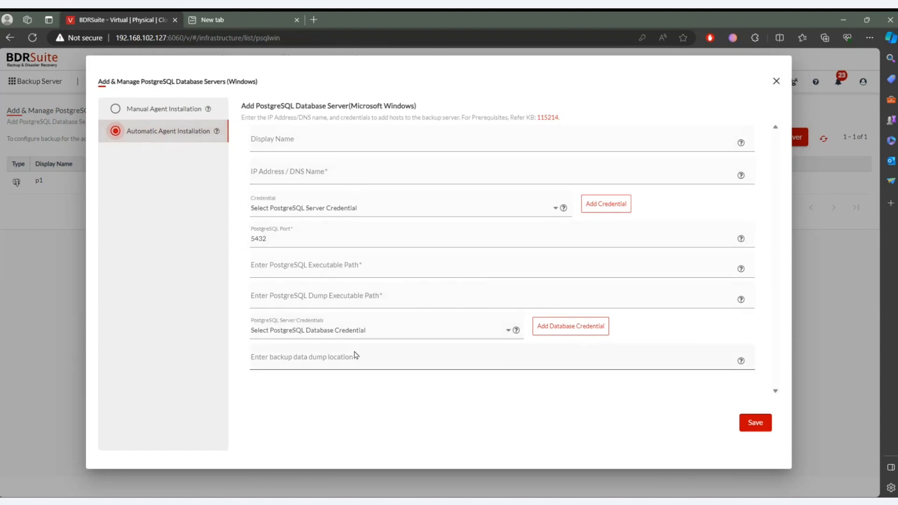
click(166, 111)
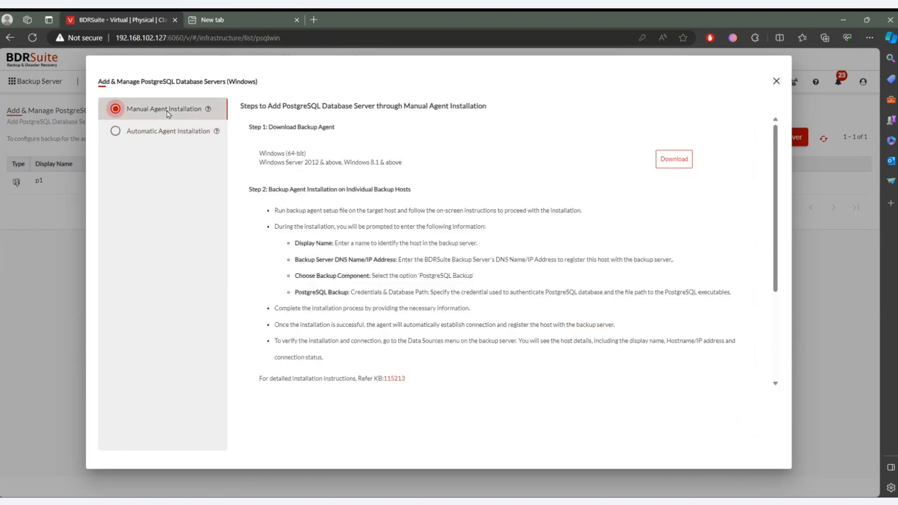
click(776, 82)
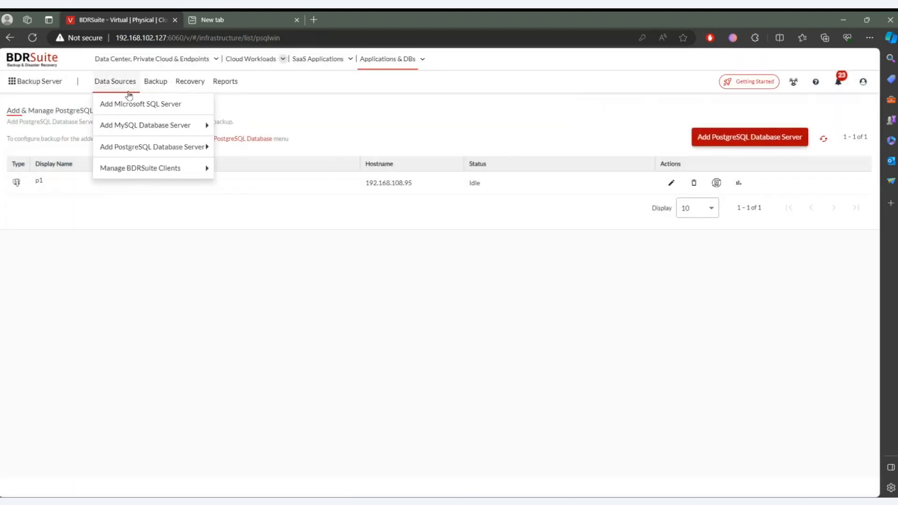
- Examine the manual and automatic agent installation options for adding a PostgreSQL database server on Linux, and close the form unsaved
mouse_move(200, 146)
click(242, 170)
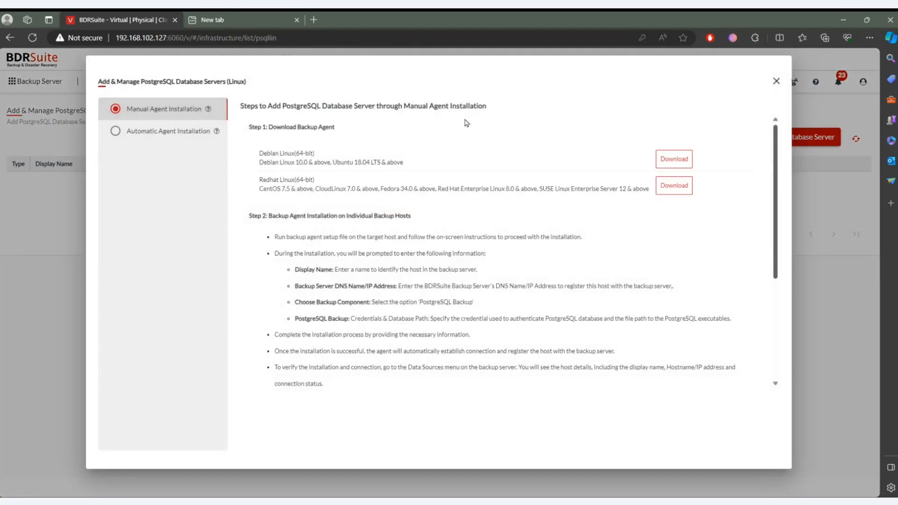
click(125, 135)
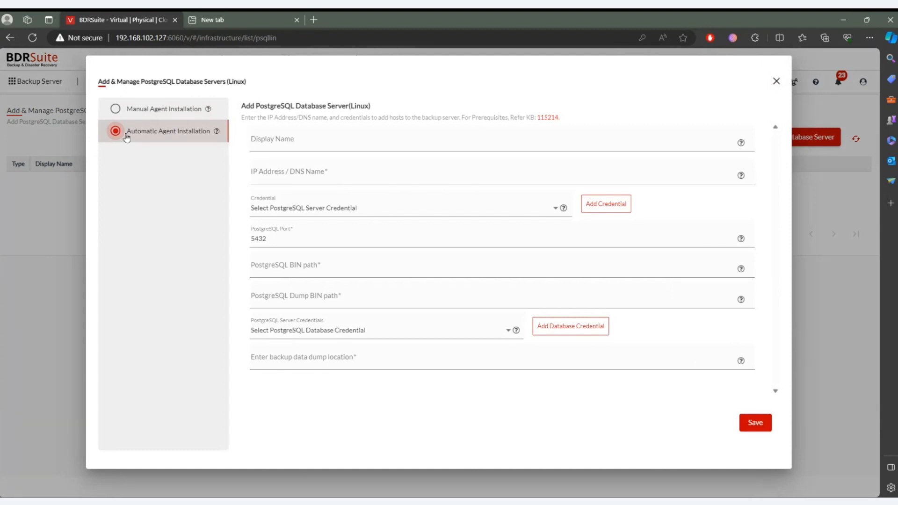
click(129, 118)
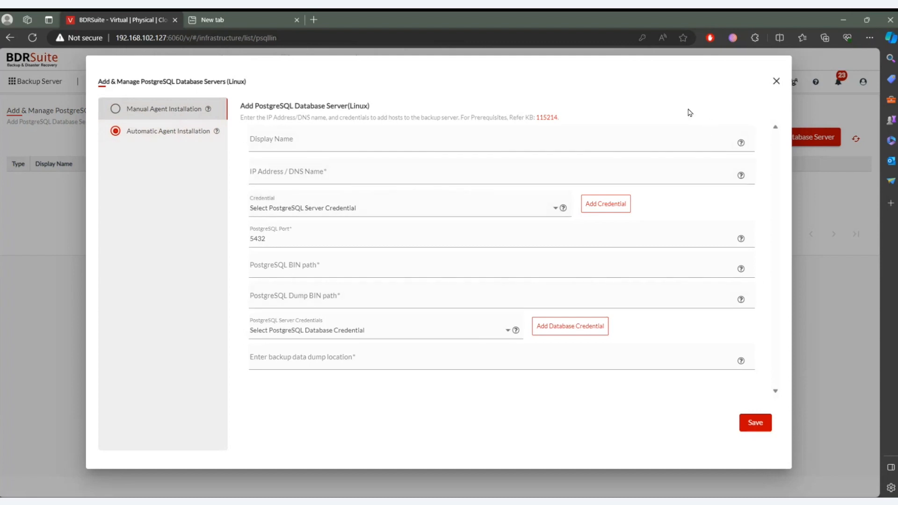
click(775, 82)
- Review the lists of PostgreSQL and MySQL database servers added for Microsoft Windows
click(122, 84)
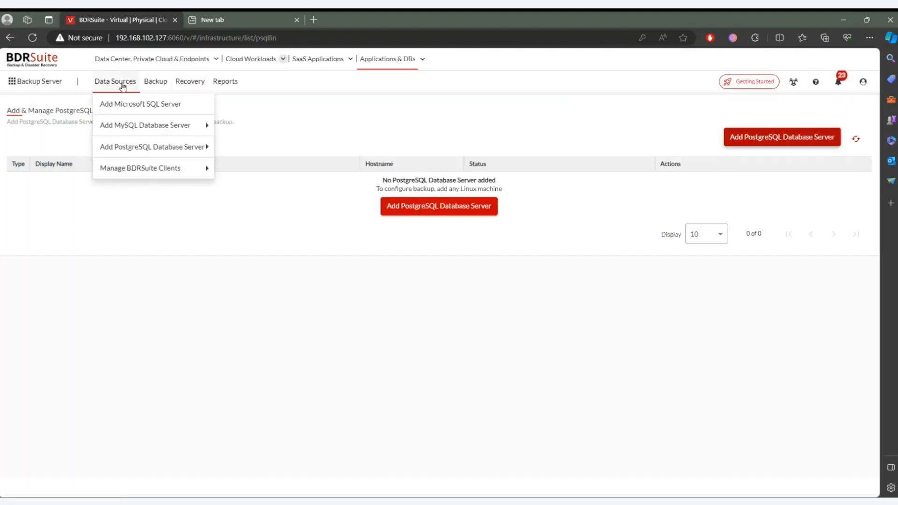
mouse_move(143, 150)
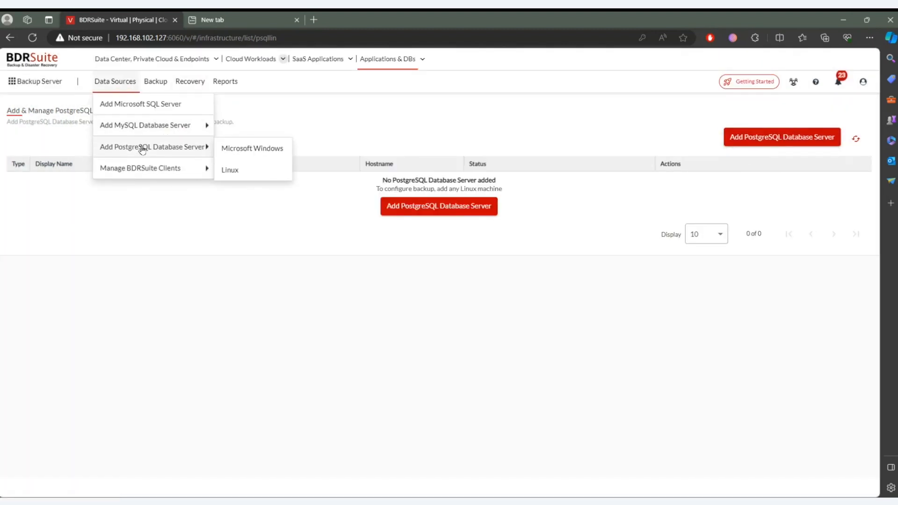
mouse_move(148, 94)
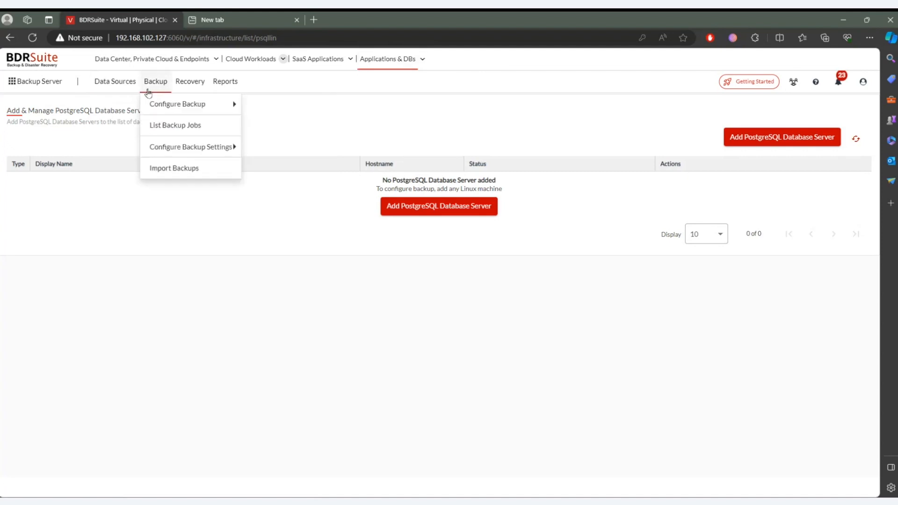
mouse_move(108, 85)
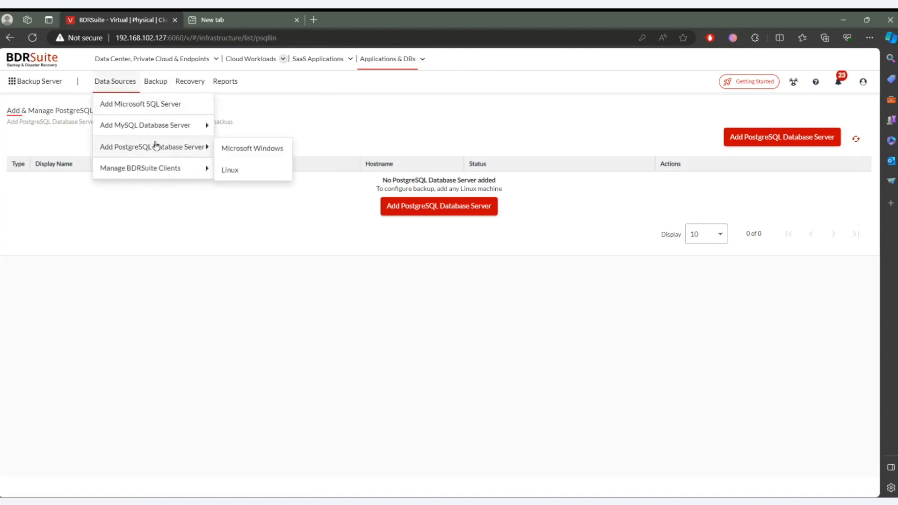
right_click(225, 151)
click(227, 152)
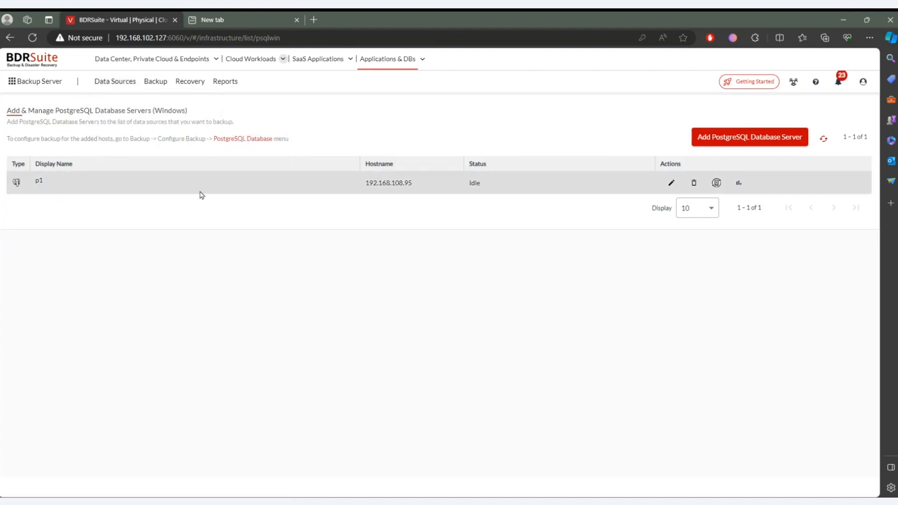
mouse_move(115, 82)
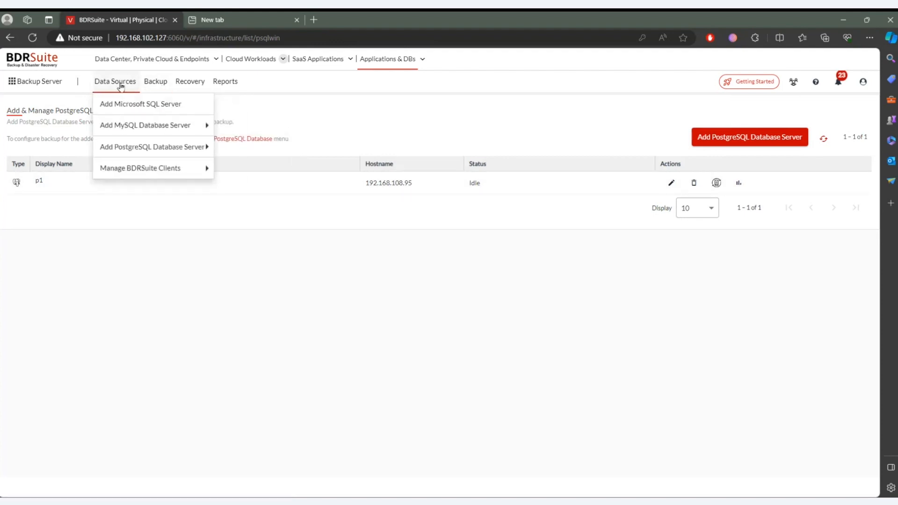
mouse_move(122, 133)
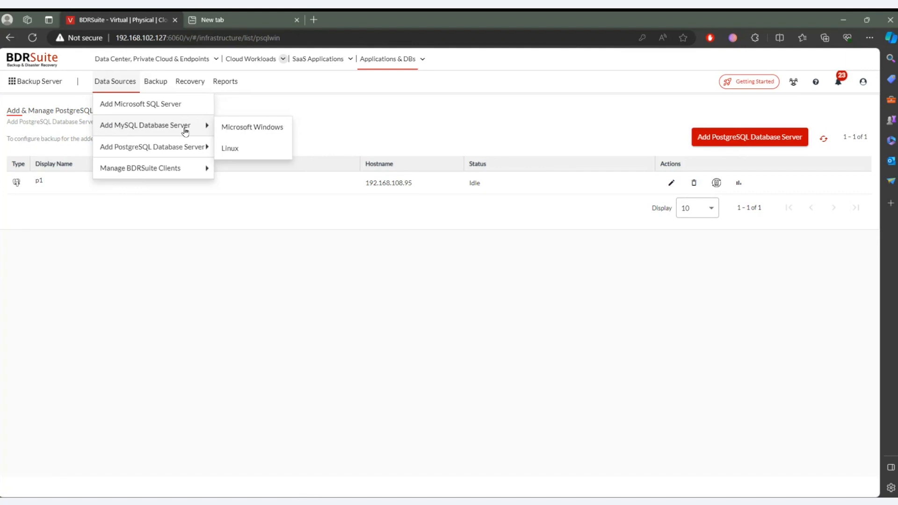
click(243, 130)
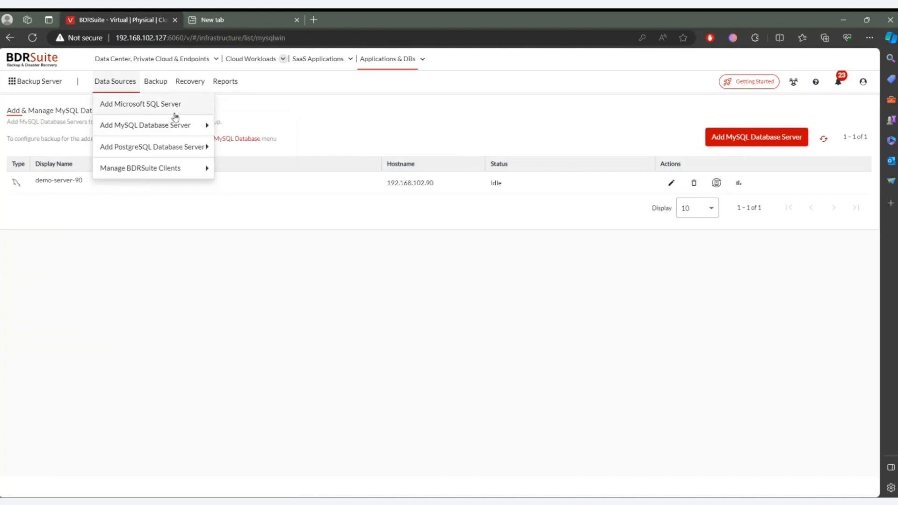
- Compare the manual and automatic agent installation options for adding a Microsoft SQL Server, and close the form unsaved
click(142, 108)
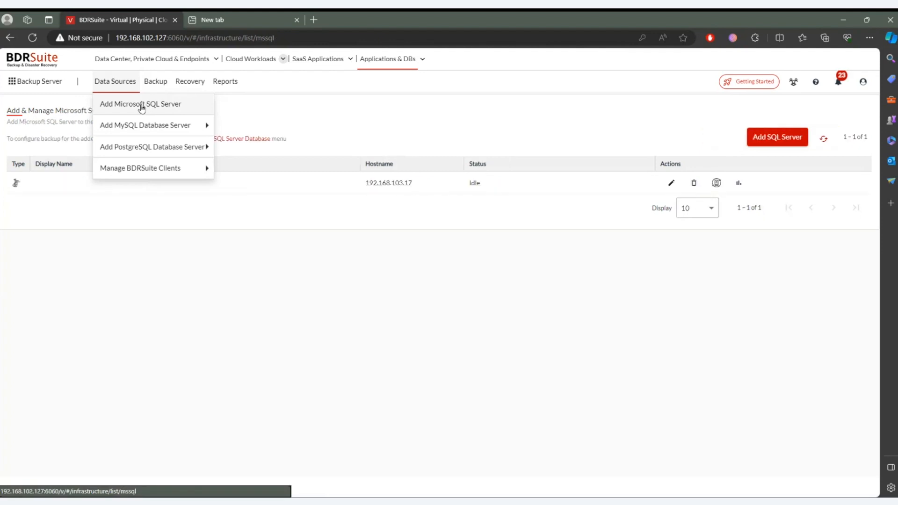
click(751, 138)
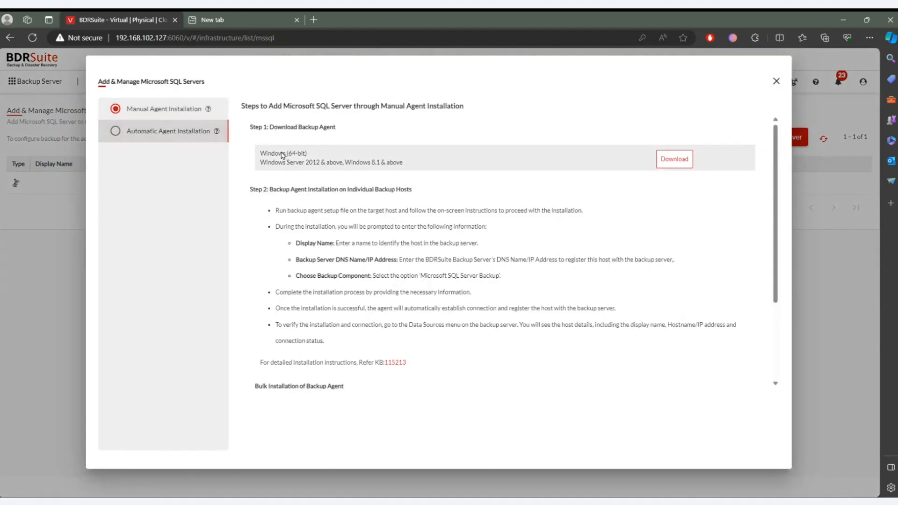
click(163, 131)
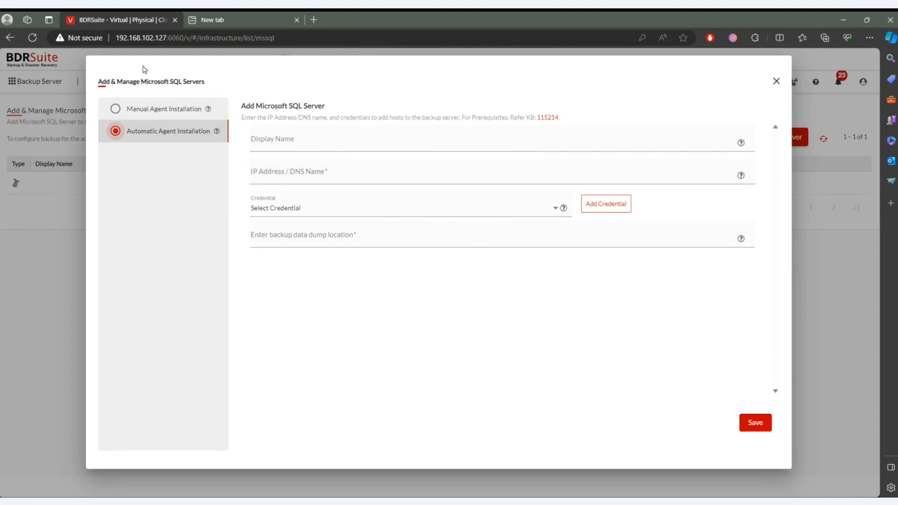
click(140, 113)
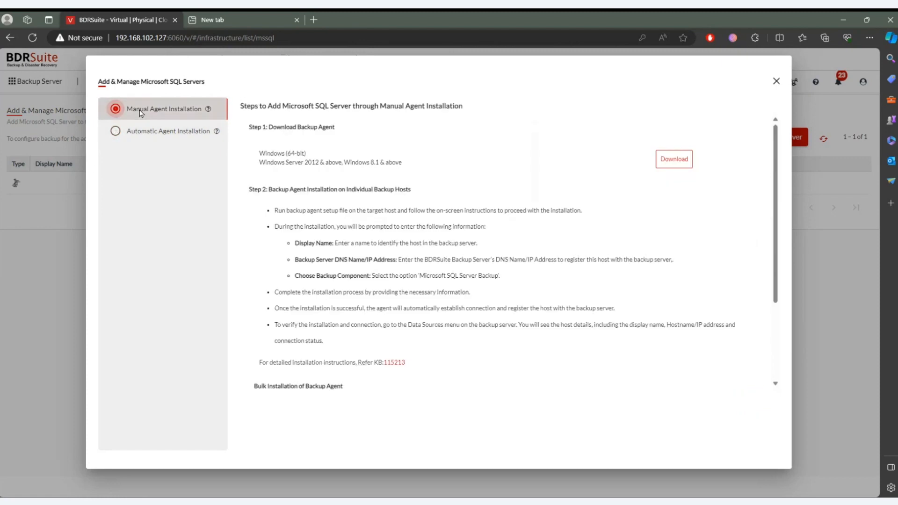
click(143, 130)
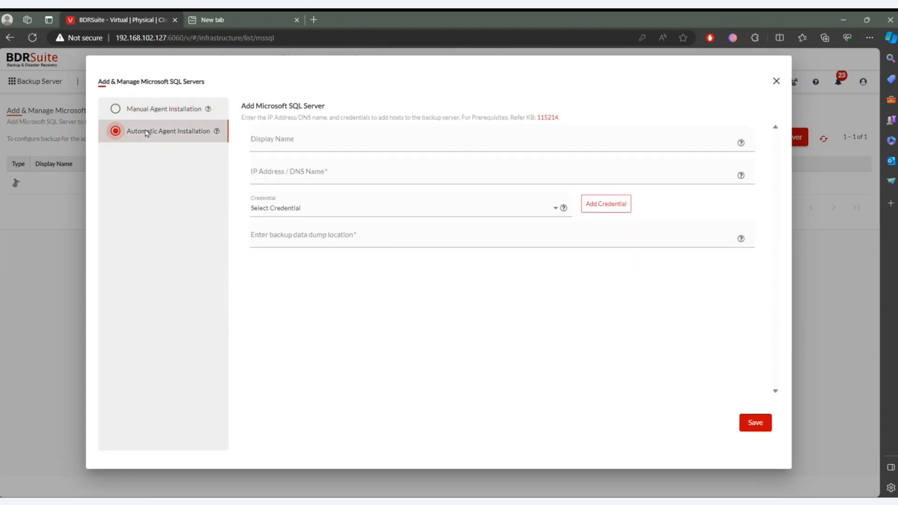
click(774, 83)
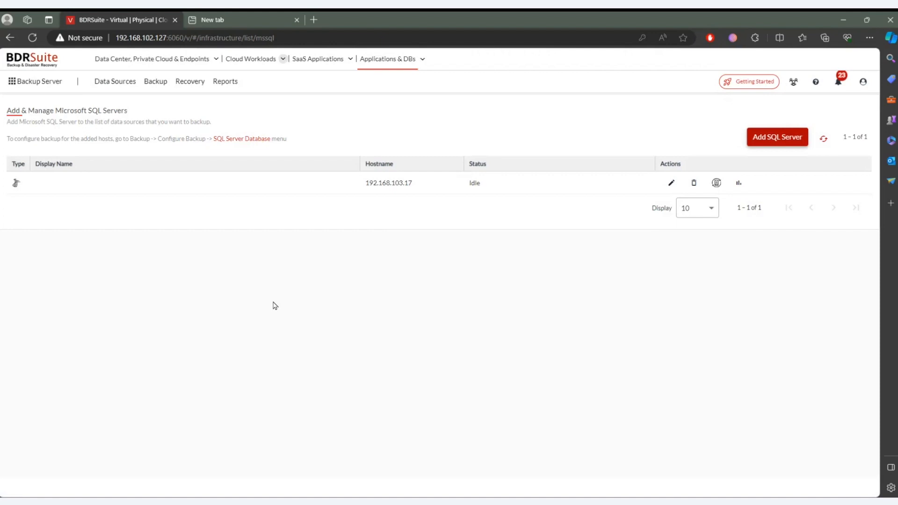
- Start a SQL Server database backup job named asf in Default_Repo and select the host 192.168.103.17
mouse_move(101, 96)
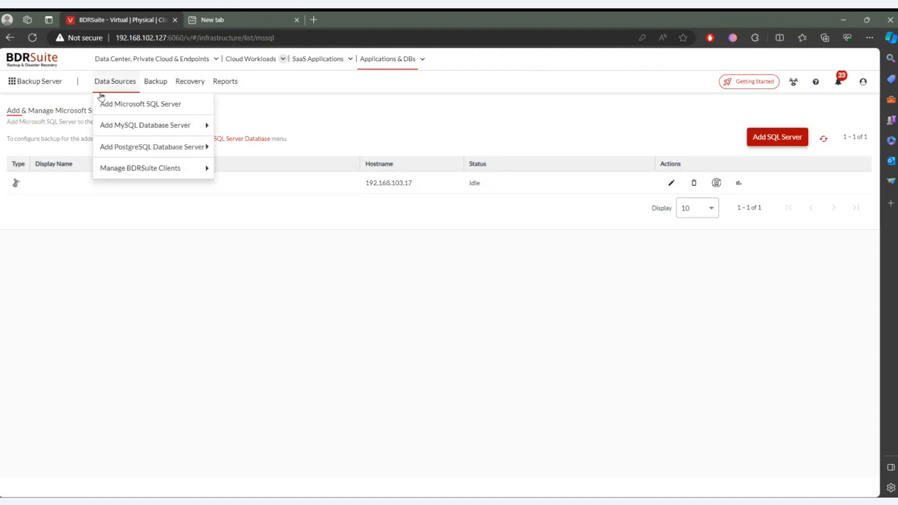
mouse_move(149, 86)
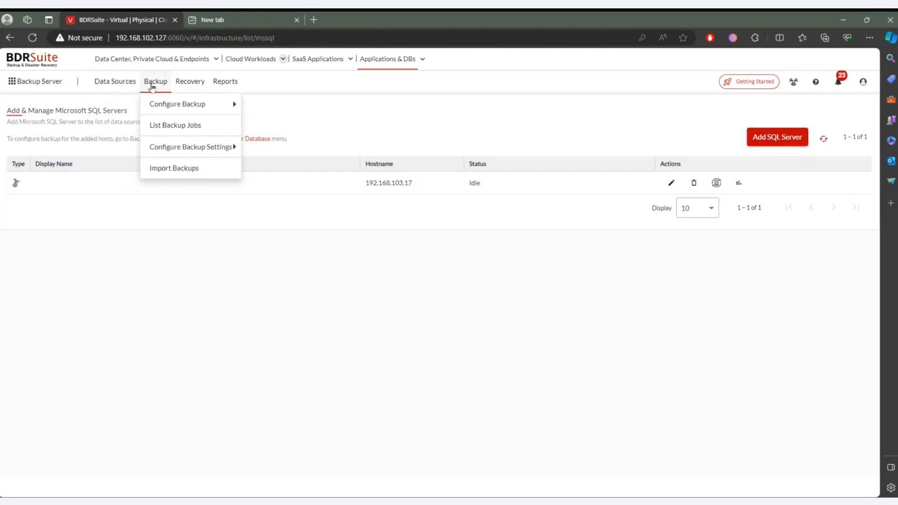
mouse_move(191, 105)
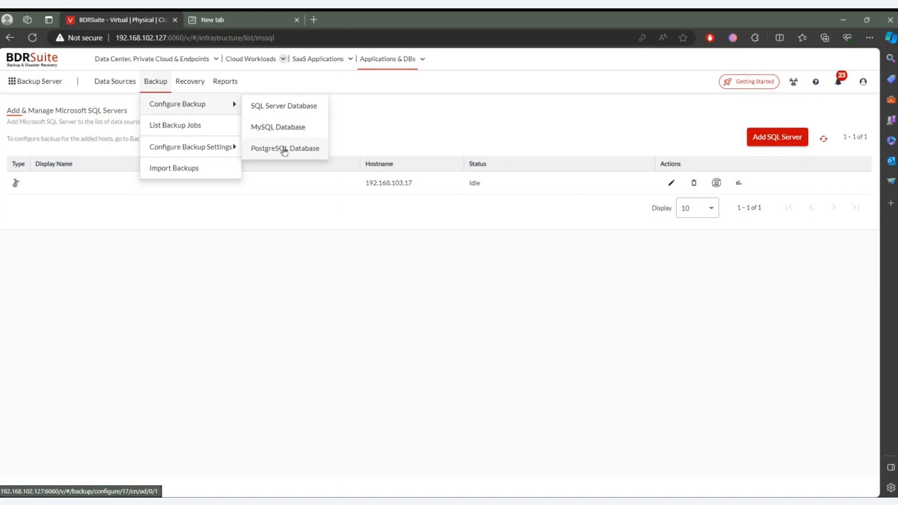
click(278, 115)
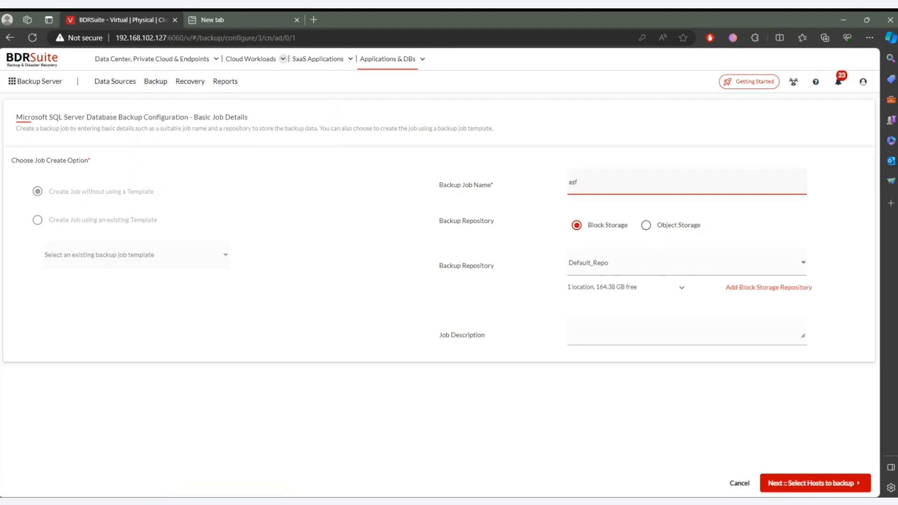
click(842, 486)
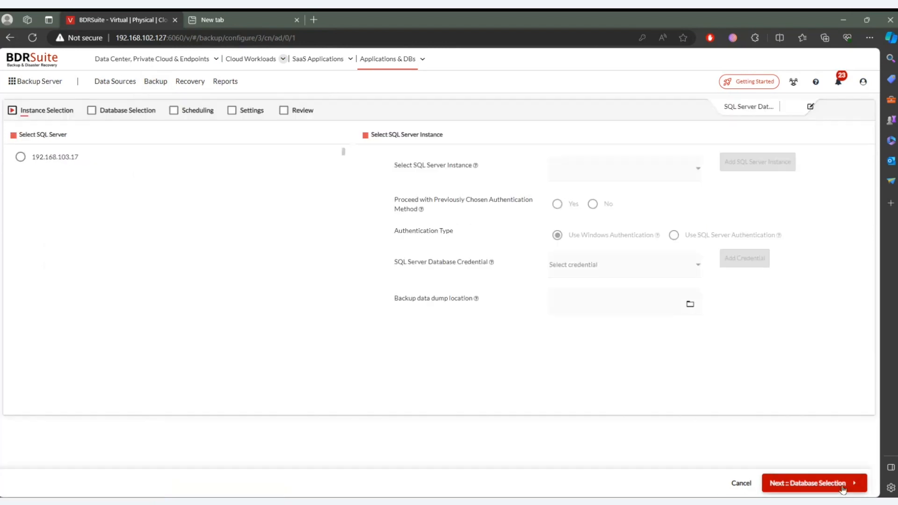
click(58, 158)
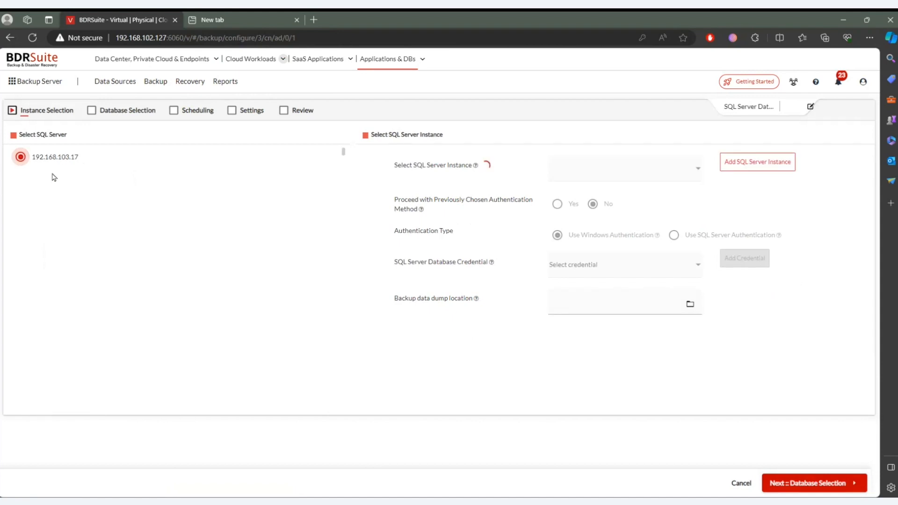
- Check the option for adding a SQL Server instance without entering one, and cancel the backup configuration
click(512, 83)
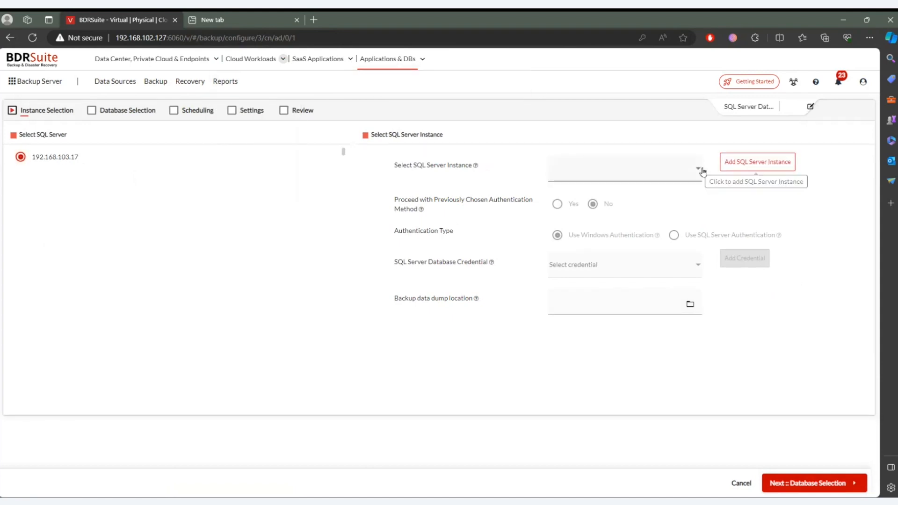
click(729, 162)
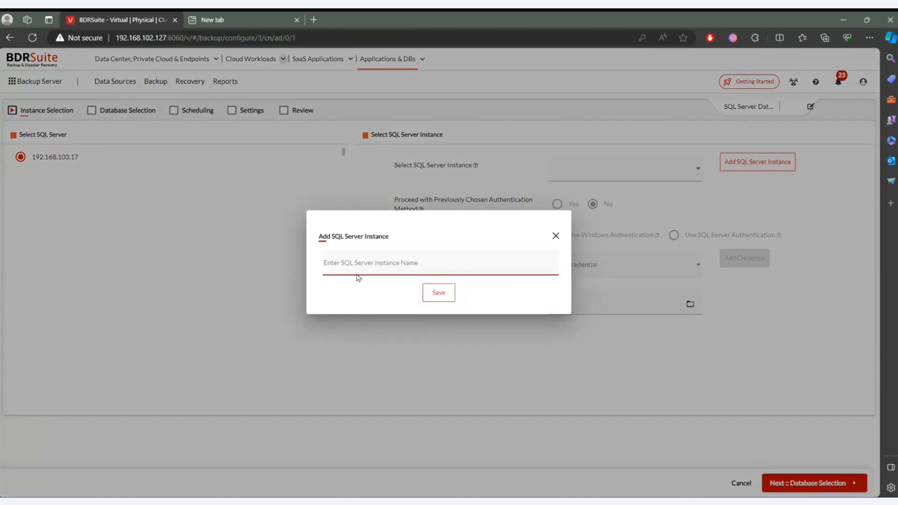
click(555, 236)
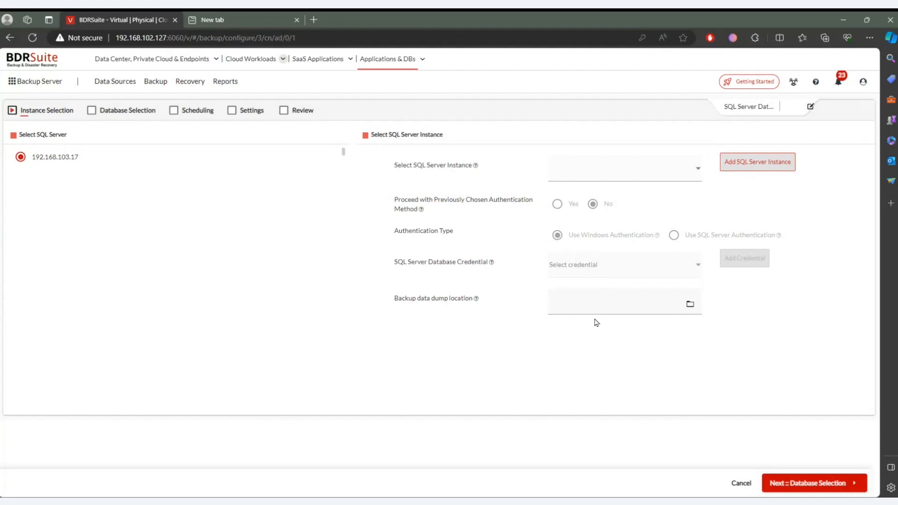
click(739, 480)
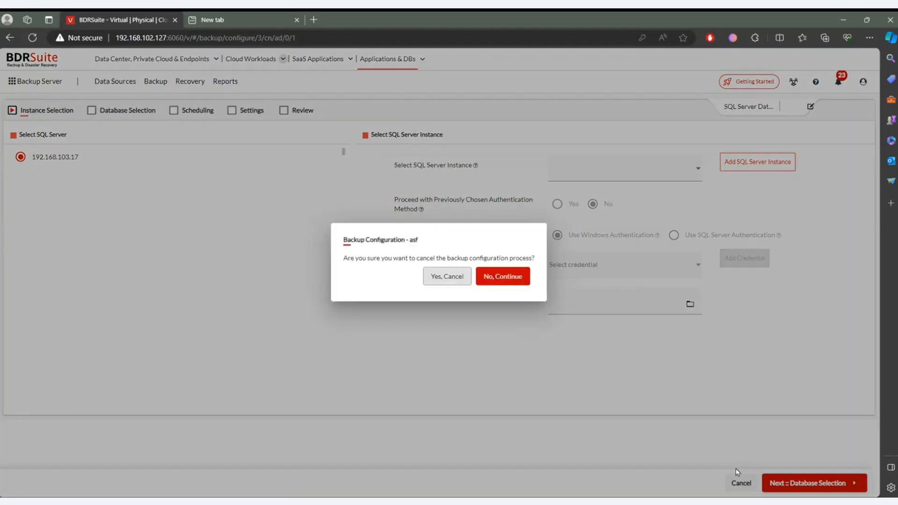
click(456, 275)
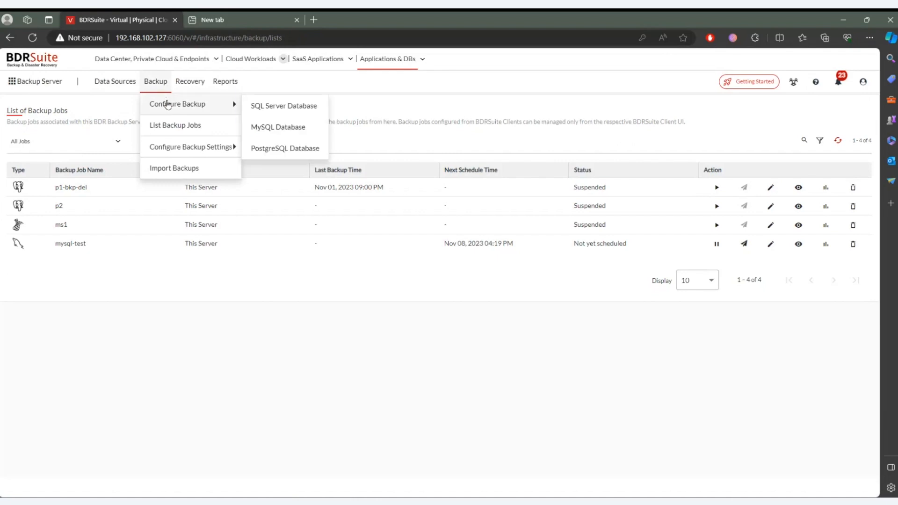
- Start a MySQL database backup job named FF without a template, stored in the block storage repository Default_Repo
click(278, 135)
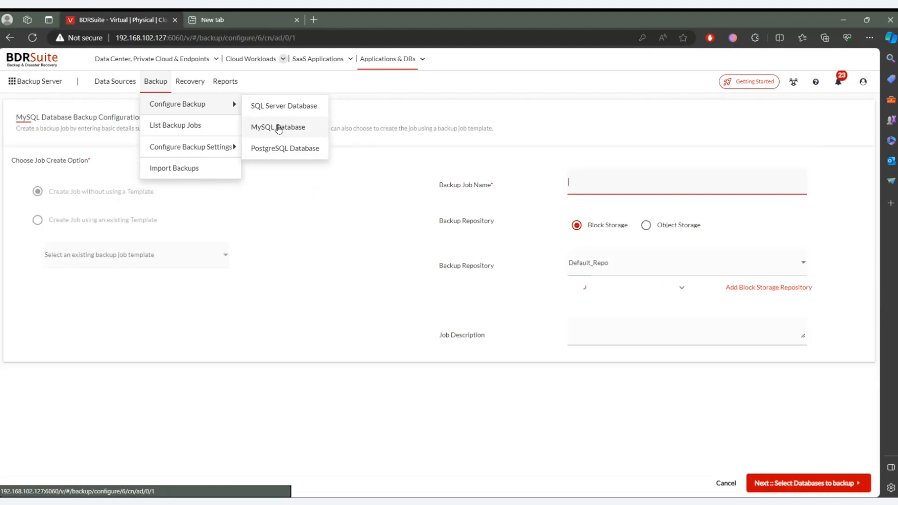
click(628, 184)
text(FF)
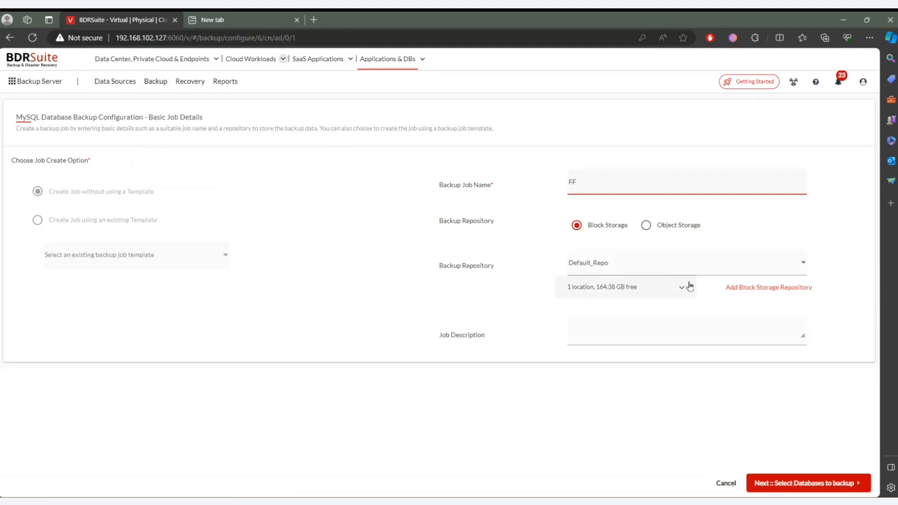
click(786, 482)
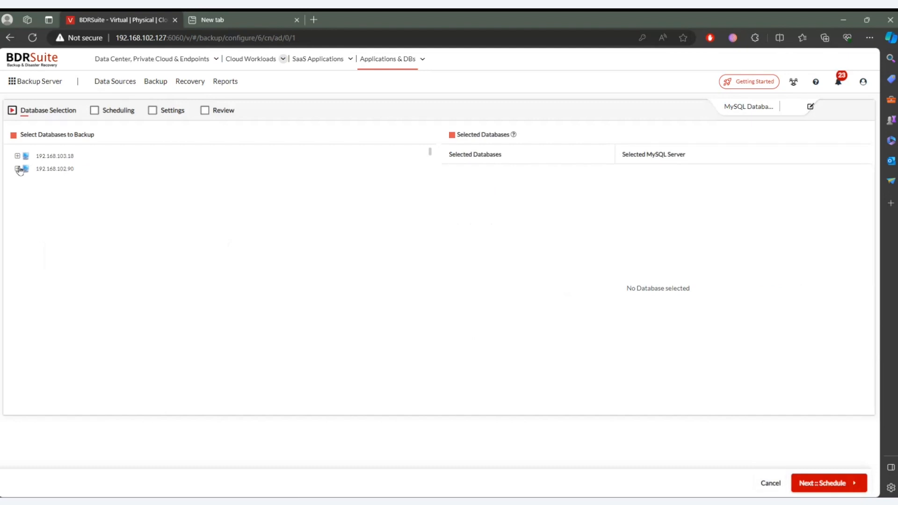
- Select the mysql, sys and test_backup databases on server 192.168.102.90 for backup and continue to scheduling
click(17, 169)
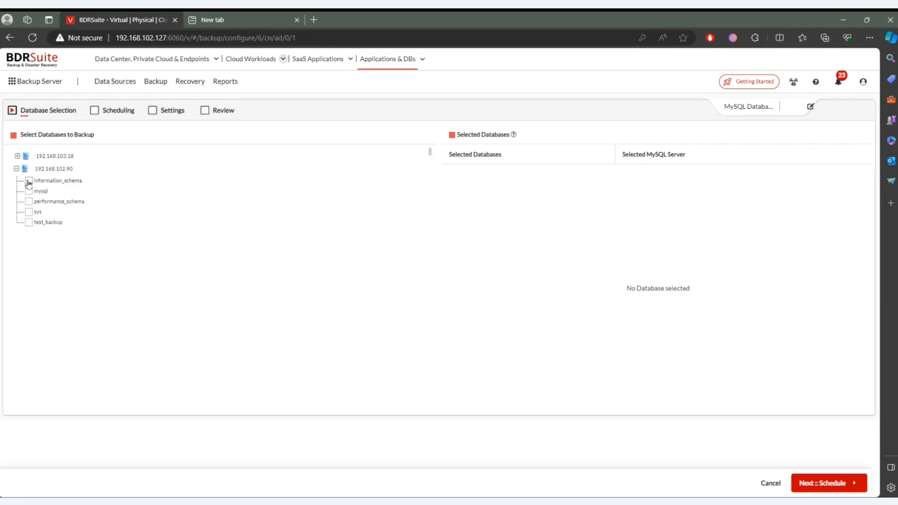
click(29, 213)
click(28, 223)
click(29, 192)
click(844, 483)
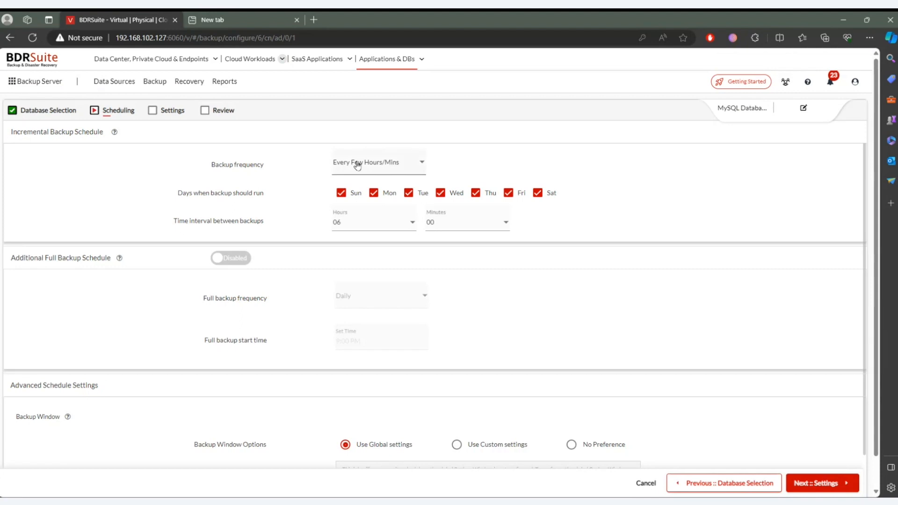
- Review the MySQL job's incremental schedule, advanced schedule settings and version retention, keeping the defaults
scroll(390, 167, down, 2)
scroll(420, 342, up, 2)
click(822, 483)
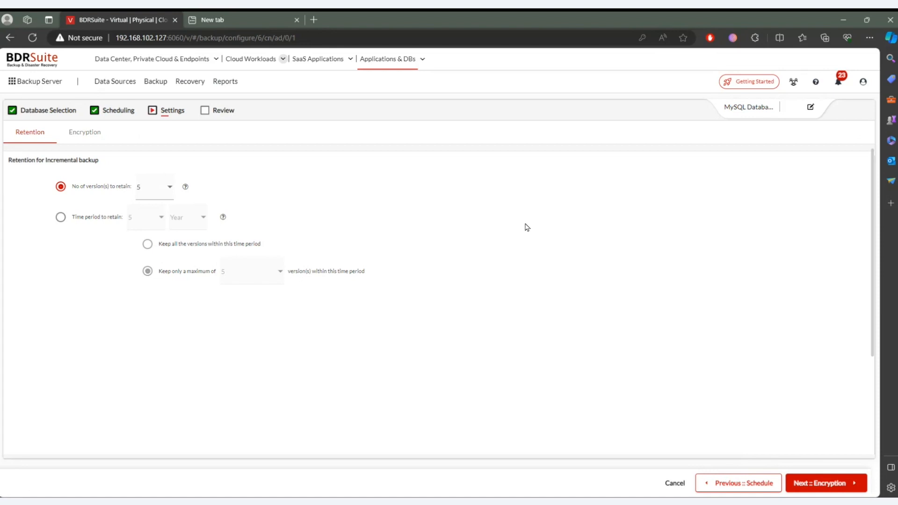
click(815, 483)
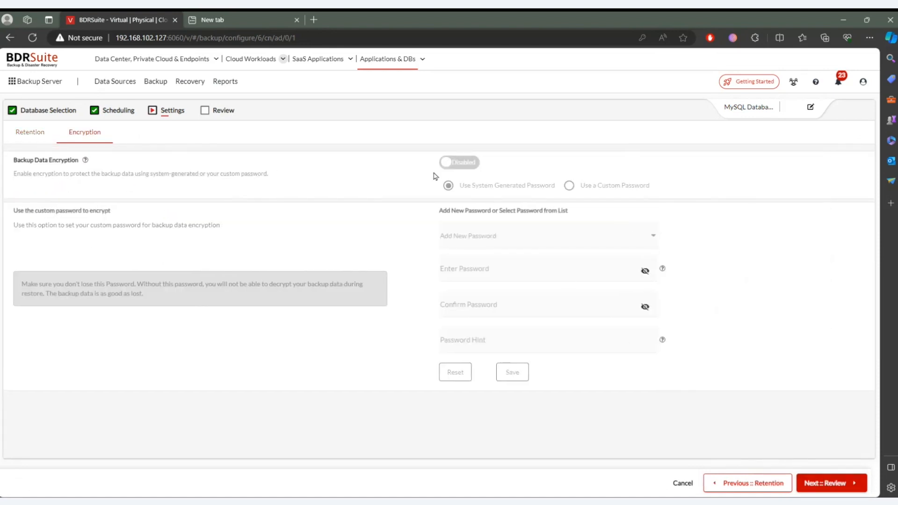
- Enable backup data encryption with a system-generated password, check the job review and cancel the MySQL backup configuration unsaved
click(476, 163)
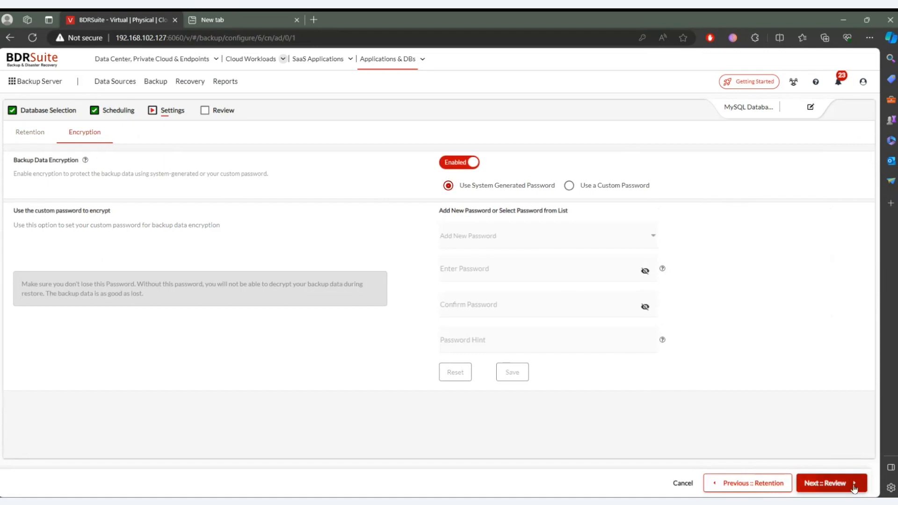
click(852, 485)
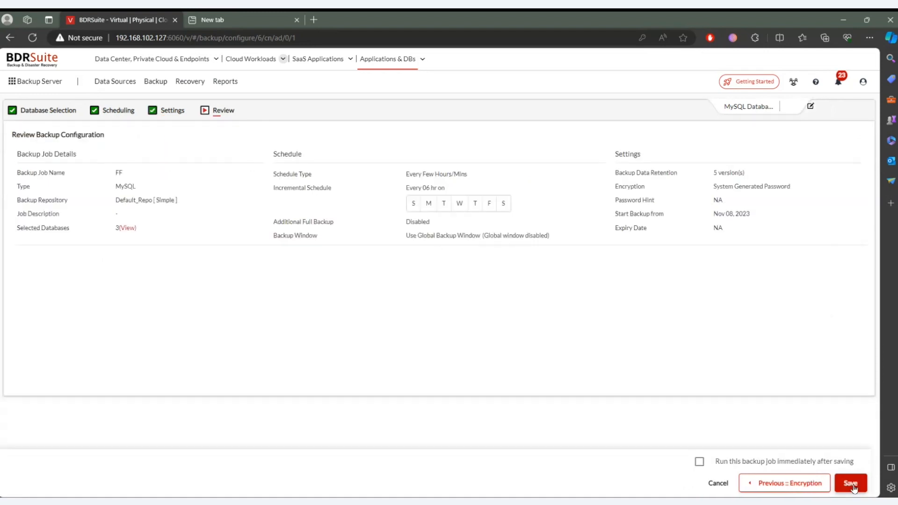
click(717, 483)
click(454, 282)
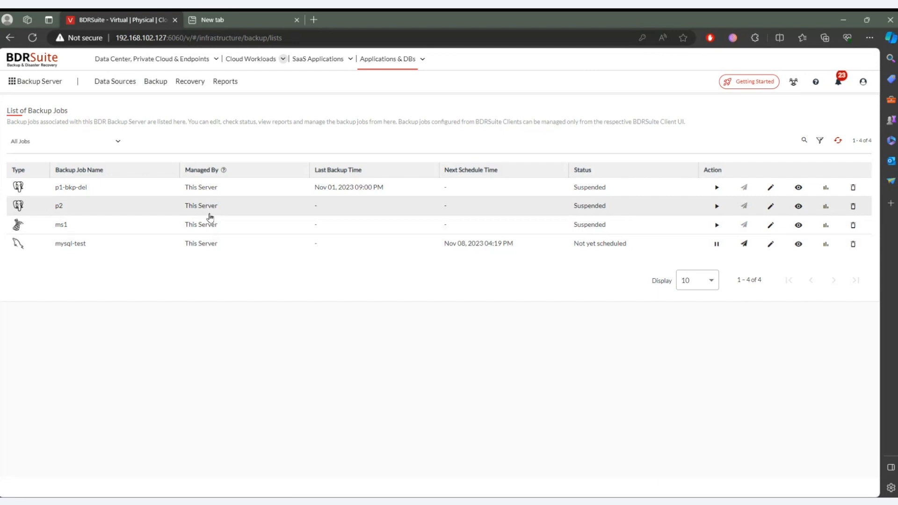
- Start a file-level recovery of the PostgreSQL job p1-bkp-del from the Oct 30, 2023 09:00 PM differential restore point
click(188, 83)
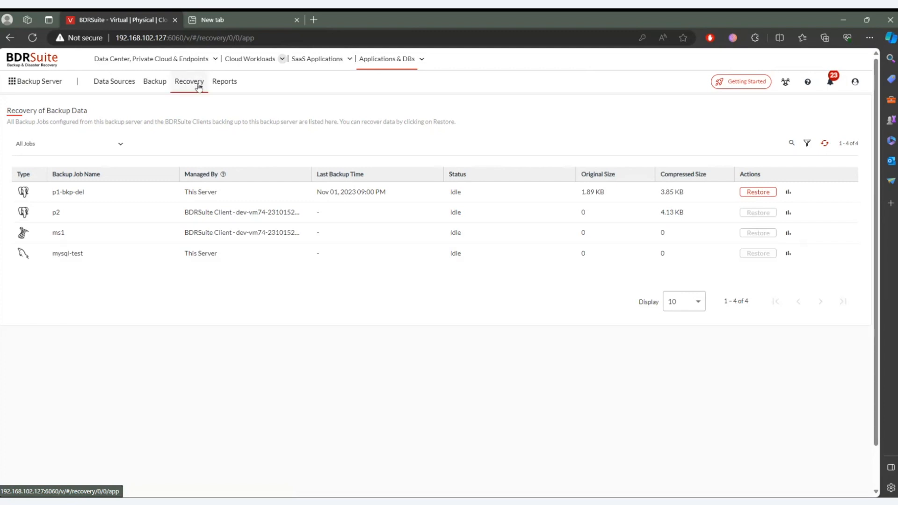
click(757, 192)
click(253, 155)
click(800, 483)
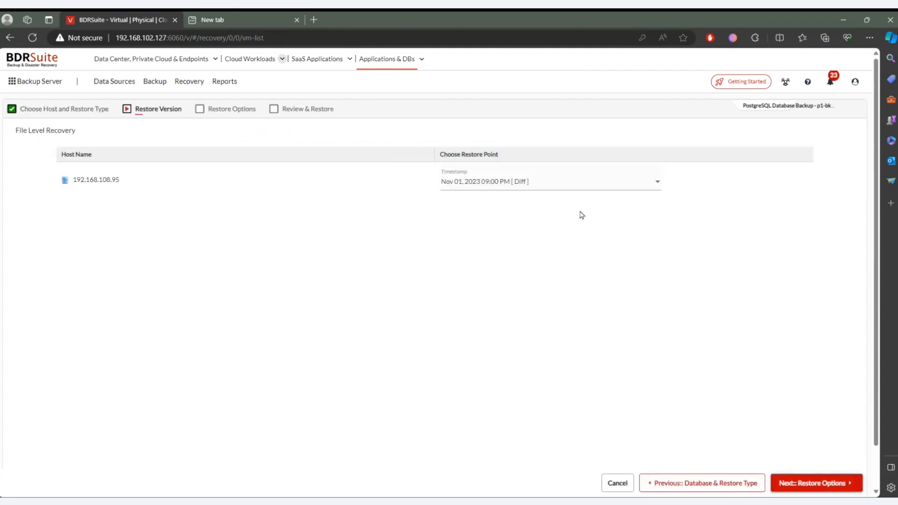
click(527, 187)
scroll(526, 224, down, 1)
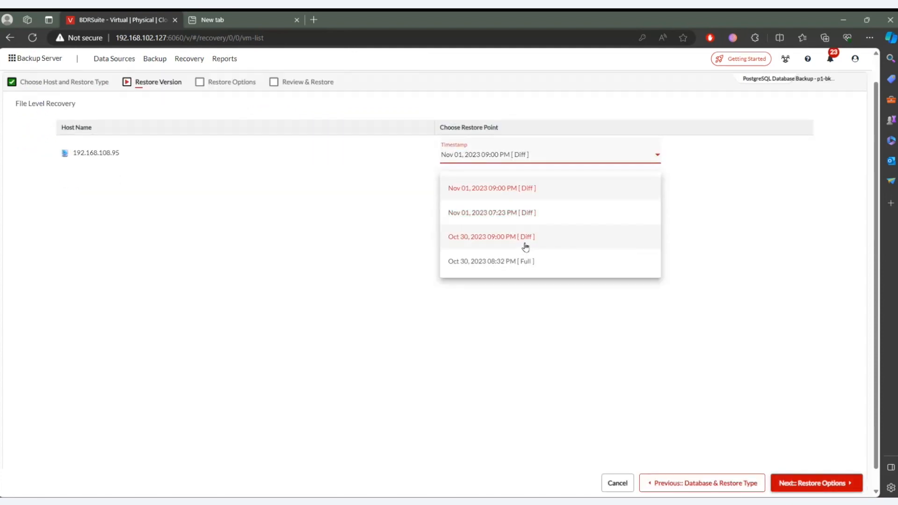
click(525, 229)
click(784, 483)
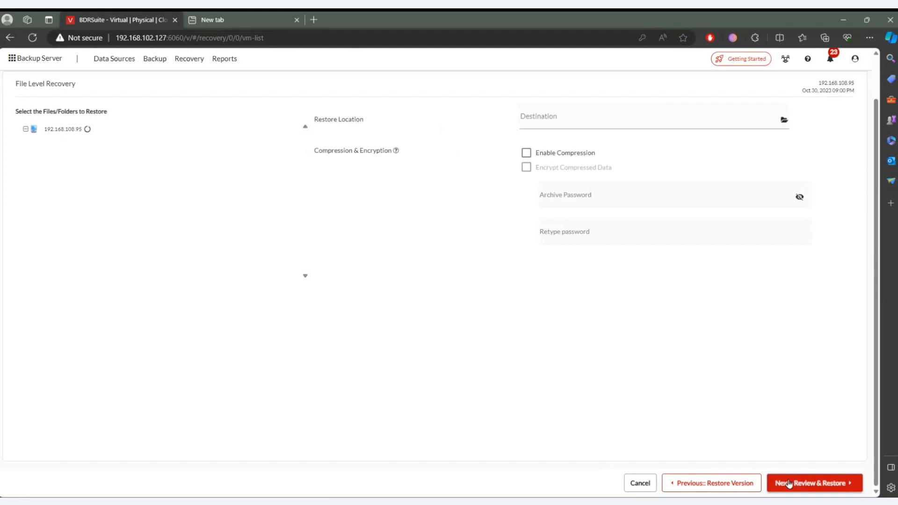
- Select the C:/ drive, its bkp-Data folder and all SQL files in p1-bkp-del for restore
click(36, 142)
click(45, 142)
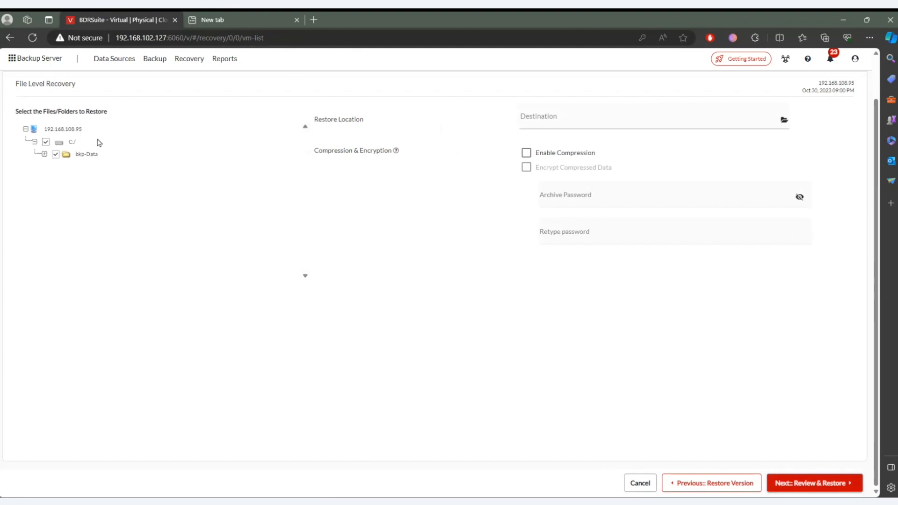
click(44, 154)
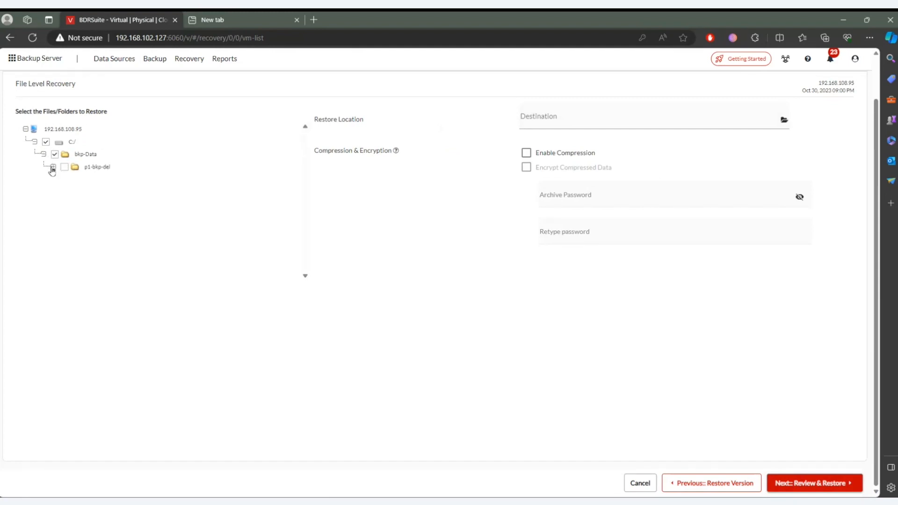
click(52, 168)
click(64, 167)
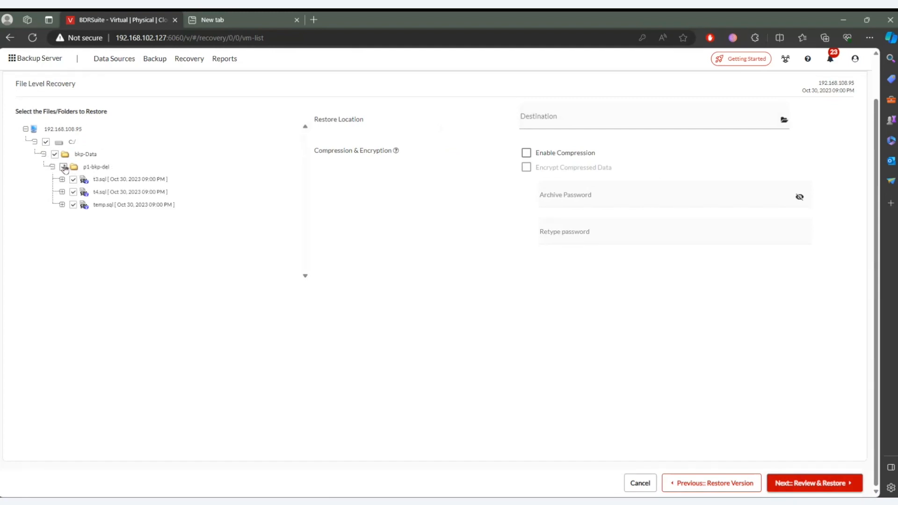
- Browse the drives available as restore destination without choosing a folder, and cancel the PostgreSQL restore
click(657, 121)
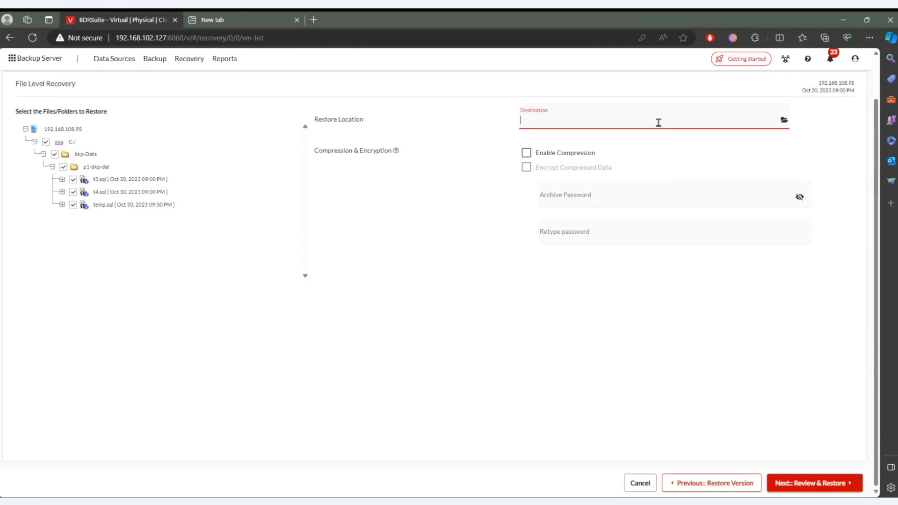
click(784, 120)
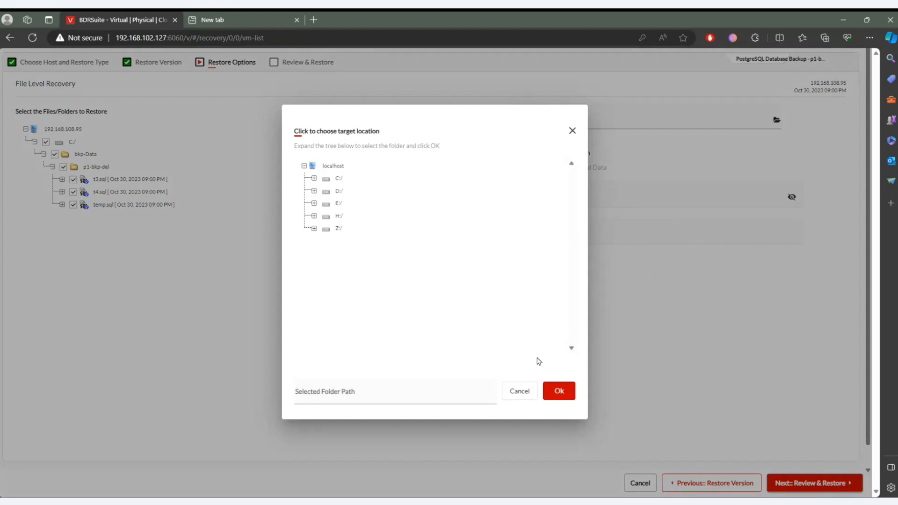
click(527, 392)
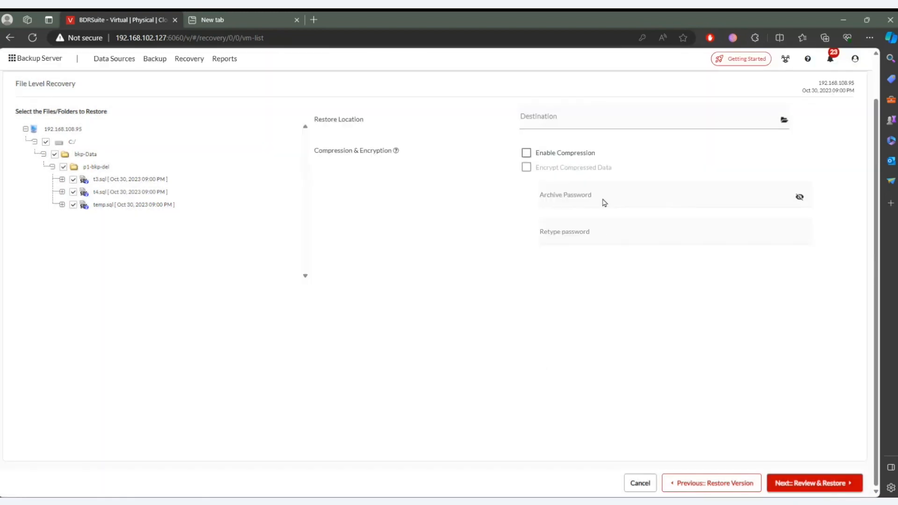
scroll(558, 254, up, 1)
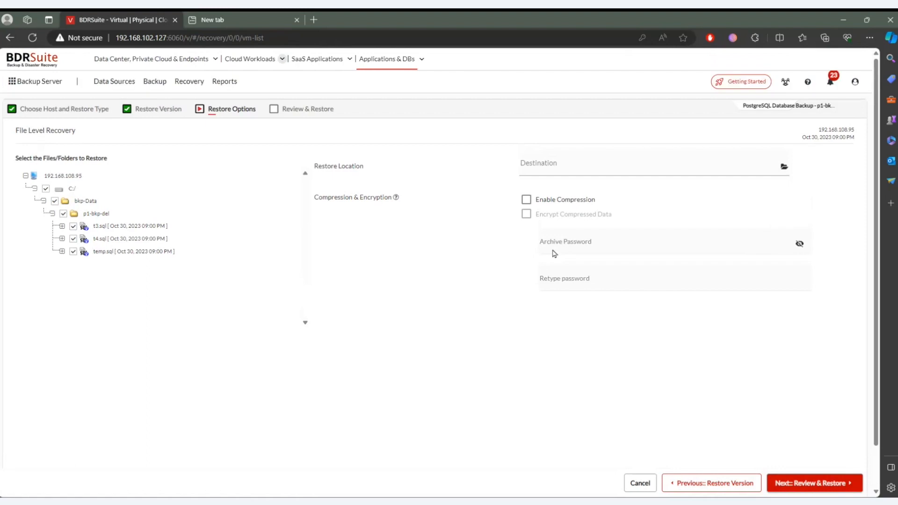
click(640, 483)
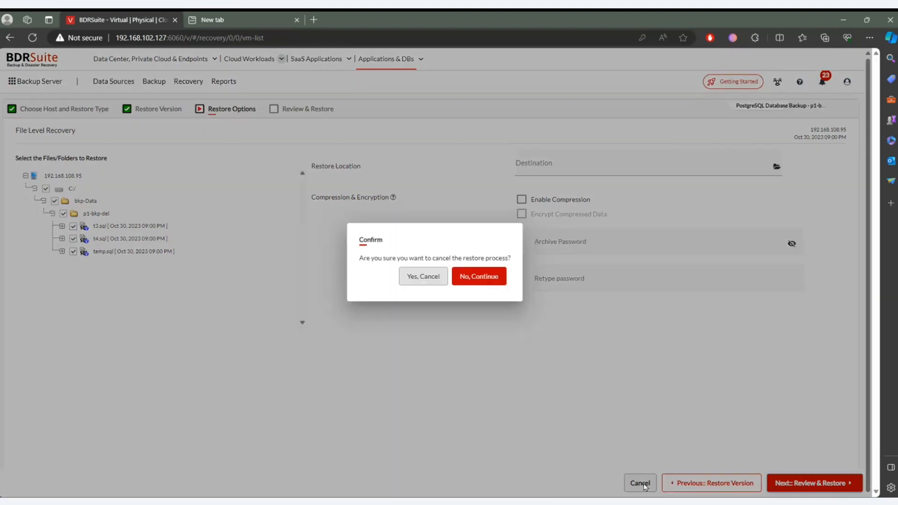
click(413, 277)
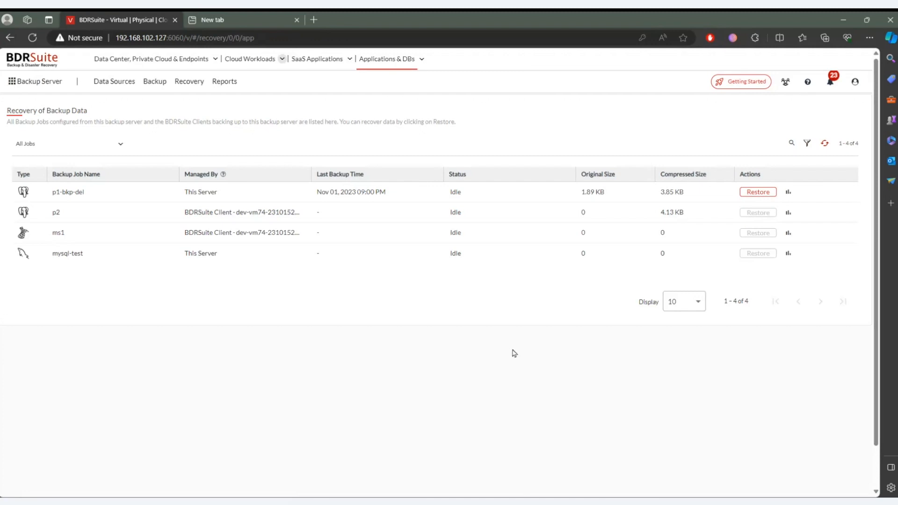
- Start a file-level recovery of the data center job fileshare from the Oct 27, 2023 06:43 PM differential restore point
click(136, 64)
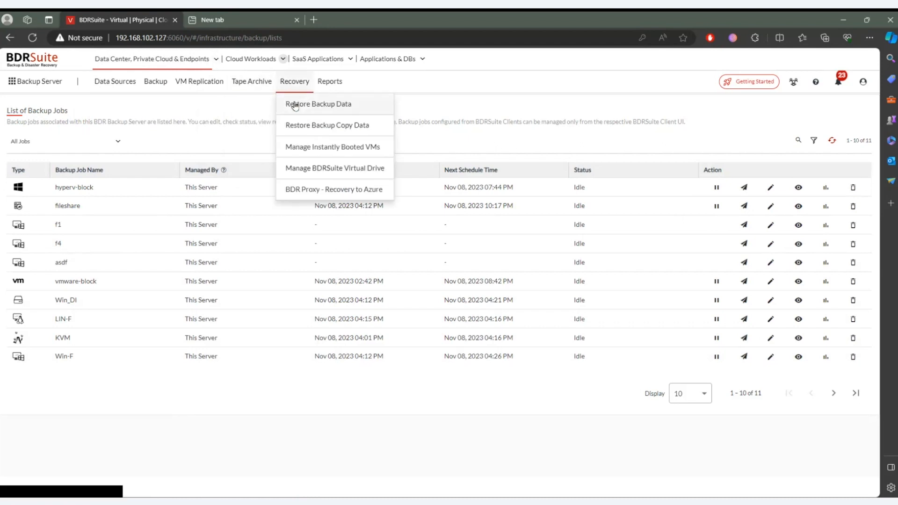
click(295, 109)
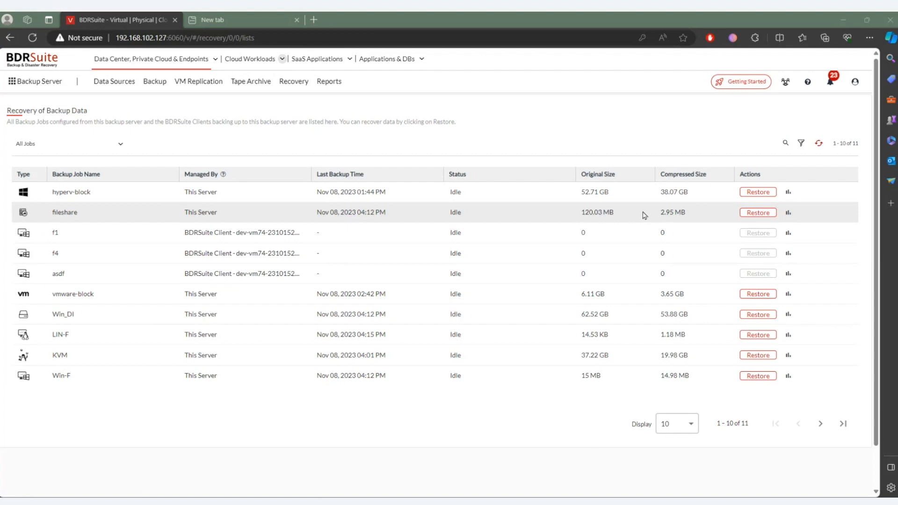
click(758, 212)
click(262, 155)
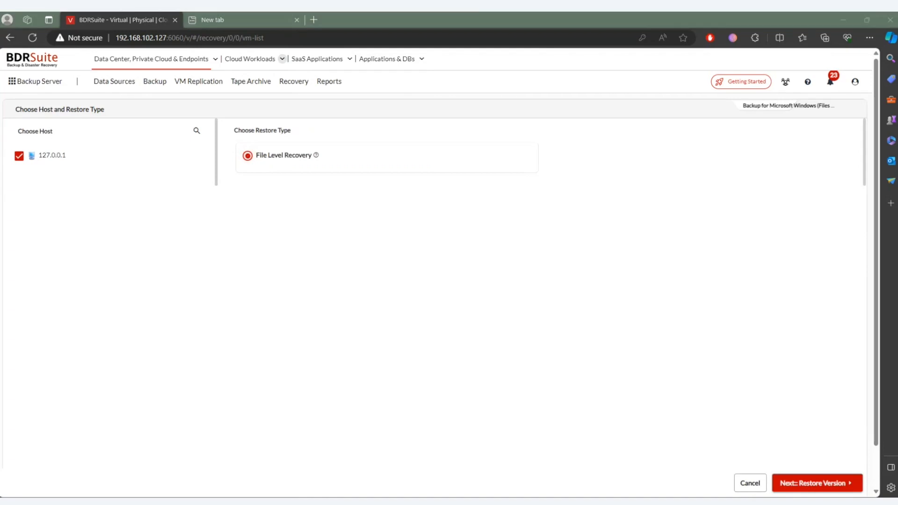
click(826, 489)
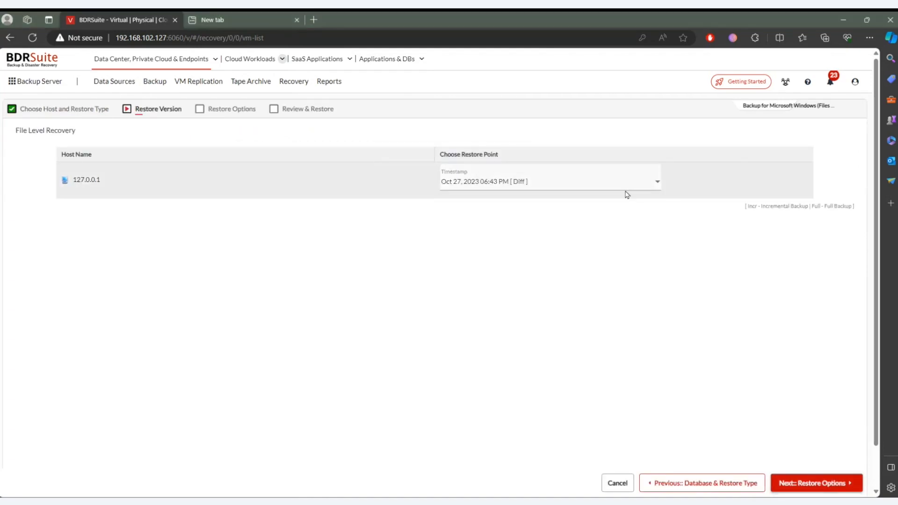
click(631, 184)
click(557, 223)
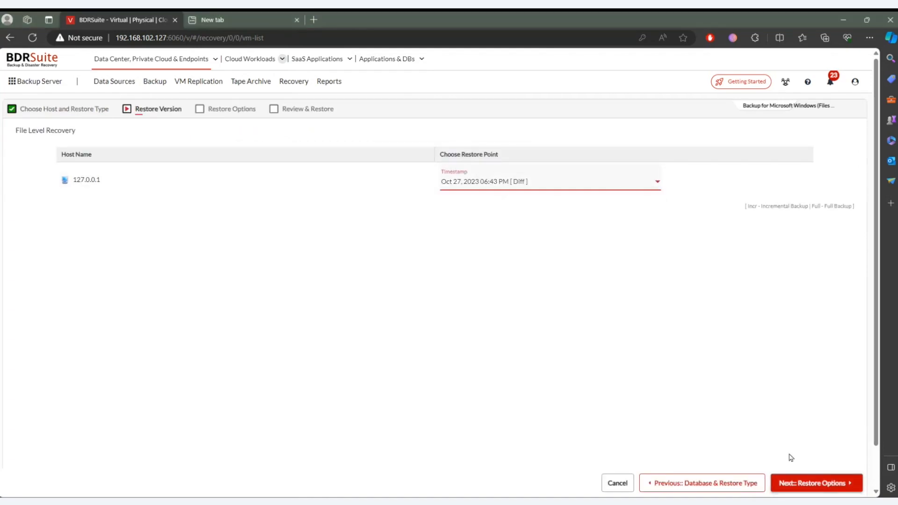
click(802, 482)
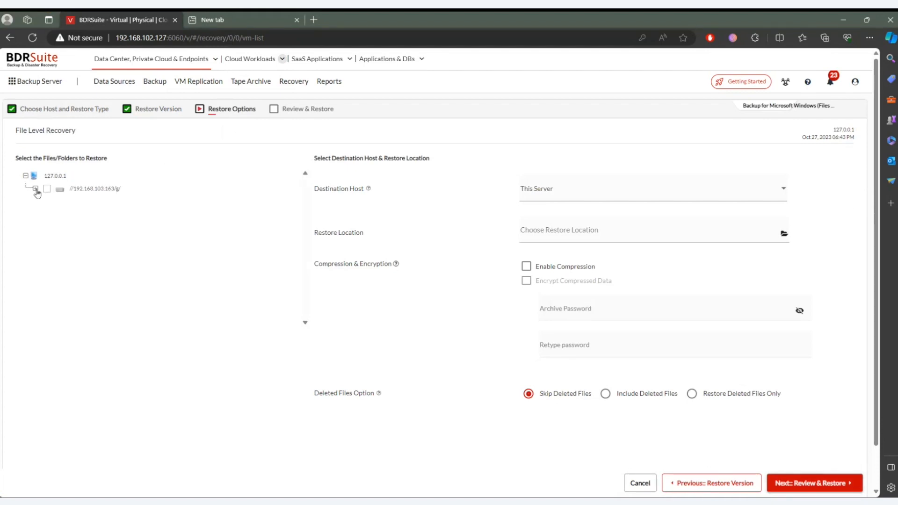
- Select the share //192.168.103.163/g/ with all its folders for restore and set the destination host to Source Host
click(35, 189)
click(46, 189)
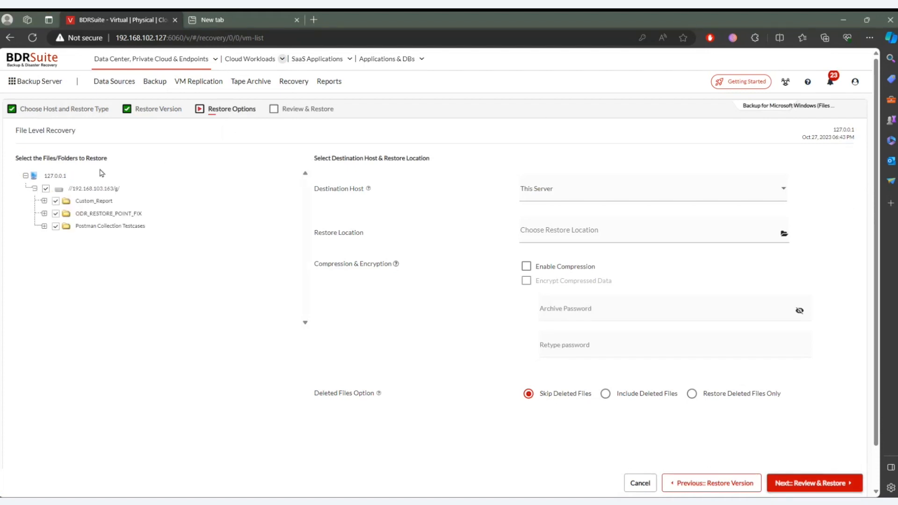
click(694, 197)
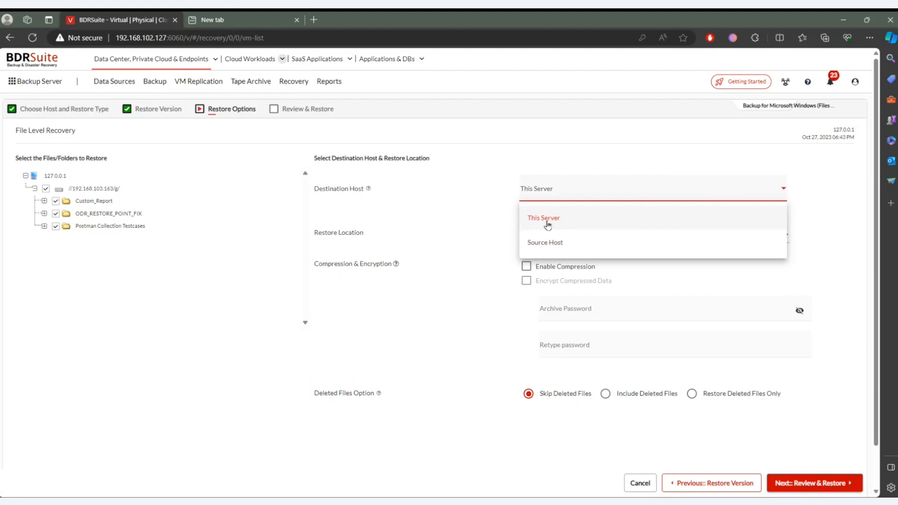
click(549, 243)
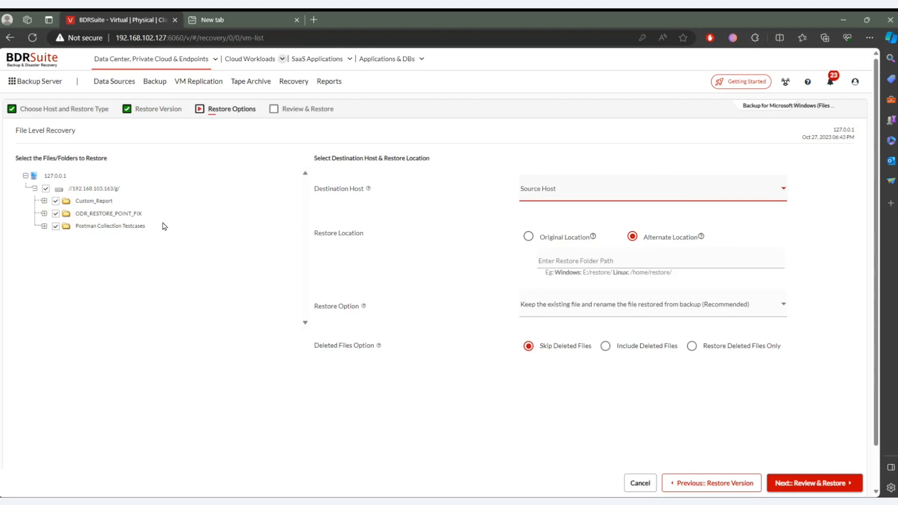
- Compare the Original Location and Alternate Location restore options, and cancel the fileshare restore
click(530, 236)
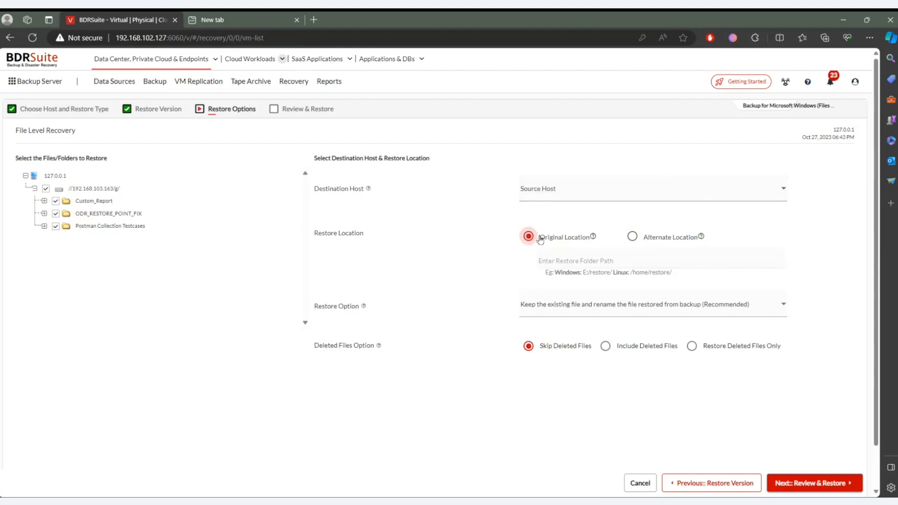
click(648, 237)
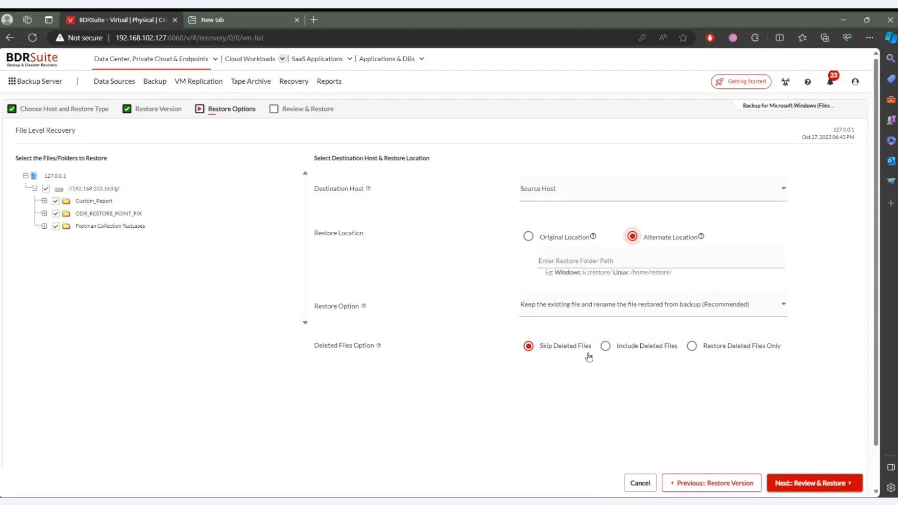
click(638, 483)
click(427, 276)
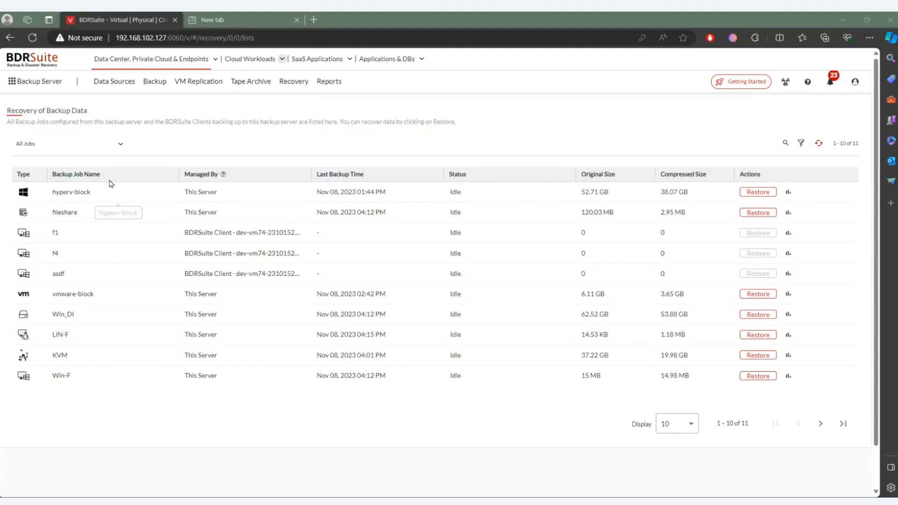
- Start a File Level Recovery of the VM PMD-XP from the hyperv-block job, using the Nov 08, 2023 01:36 AM restore point
click(758, 192)
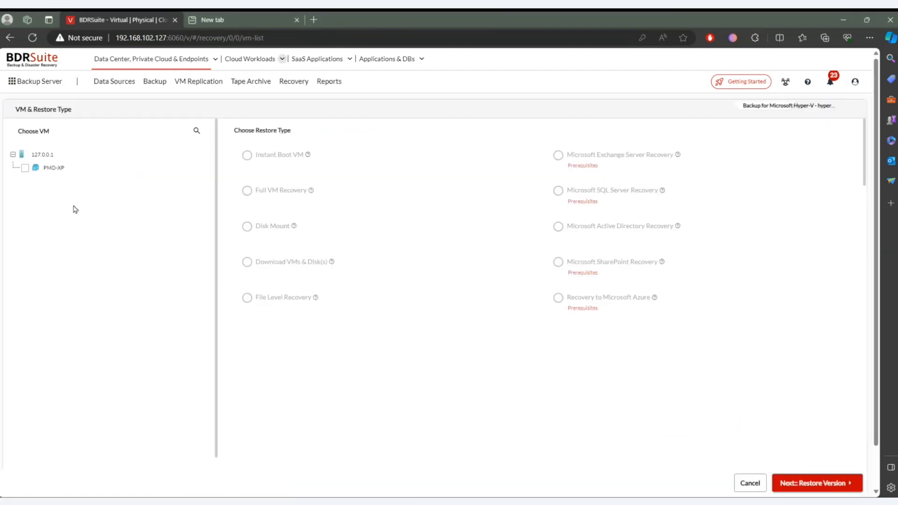
click(26, 168)
click(279, 303)
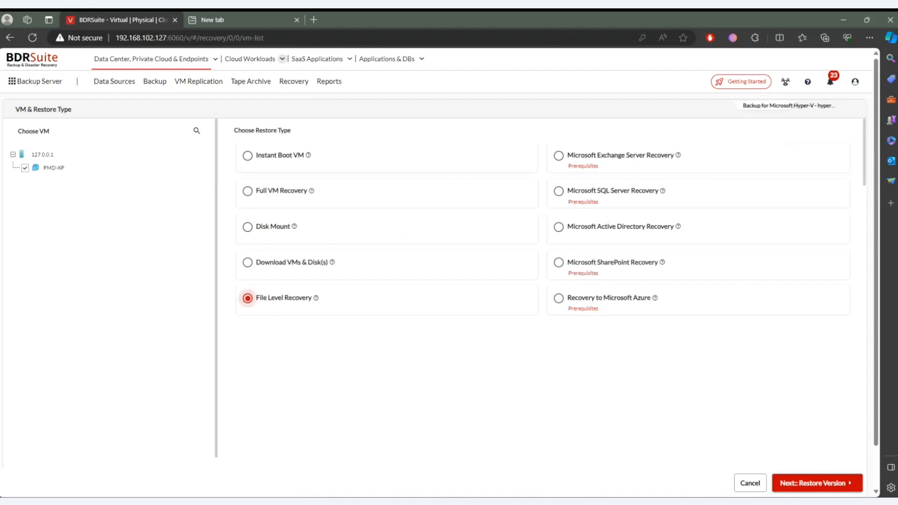
click(830, 487)
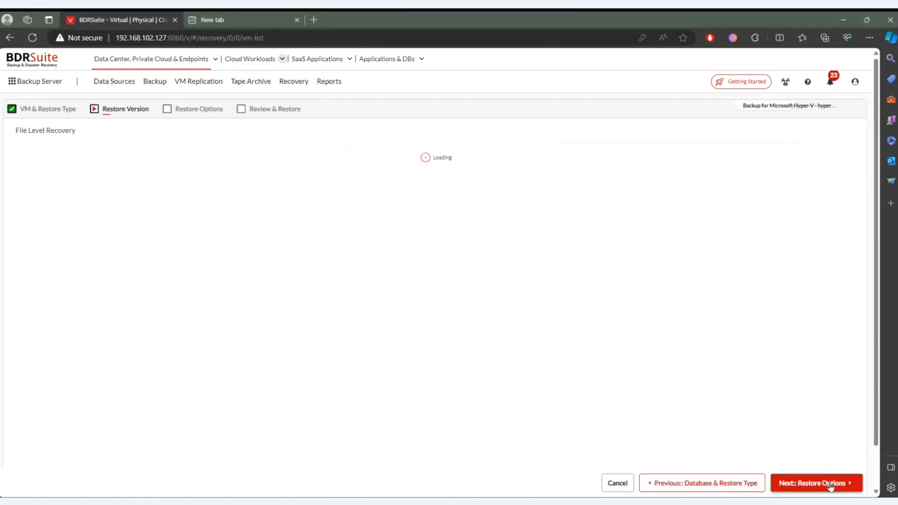
click(498, 183)
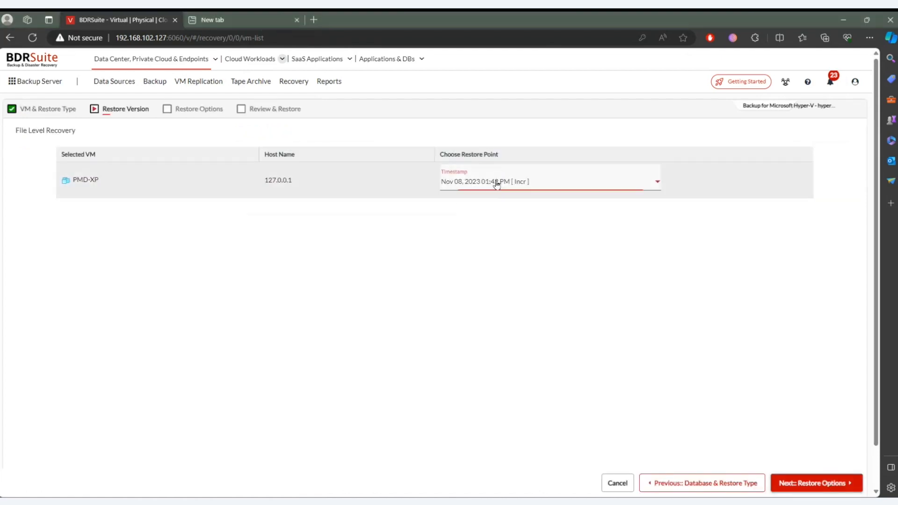
click(525, 263)
click(854, 490)
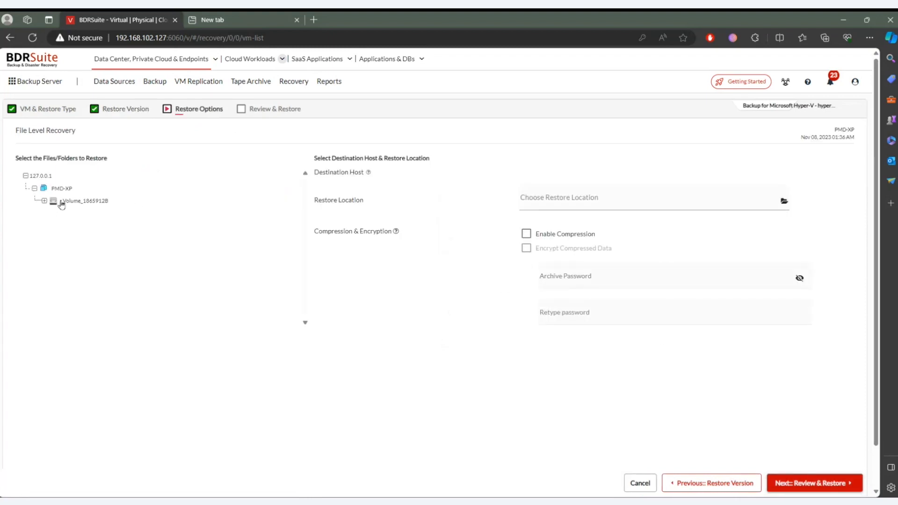
- Select the folder Copy of Inc1 new for restore, browse the available restore locations, and cancel the Hyper-V file-level restore
click(44, 201)
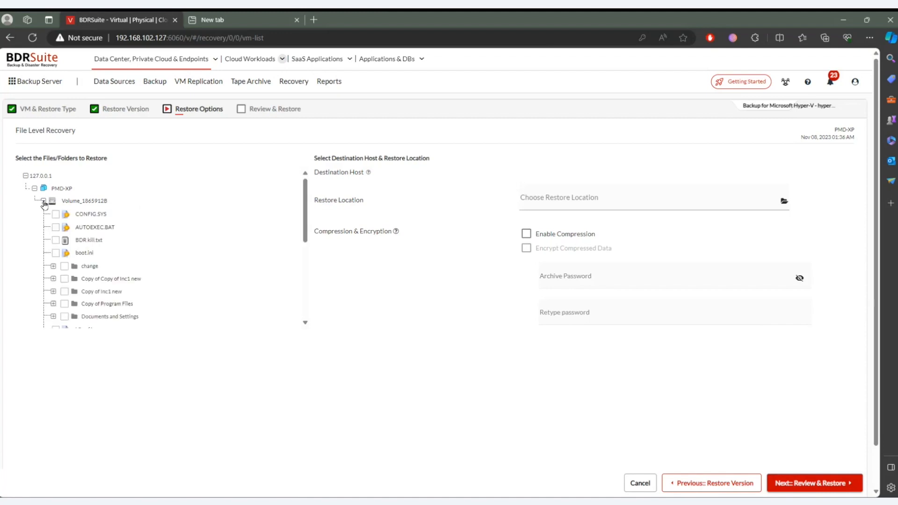
click(64, 291)
click(622, 205)
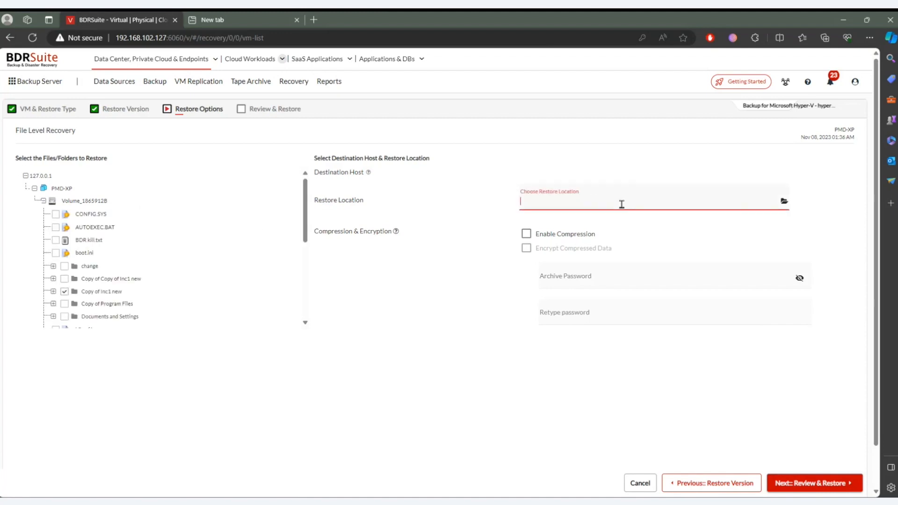
click(784, 202)
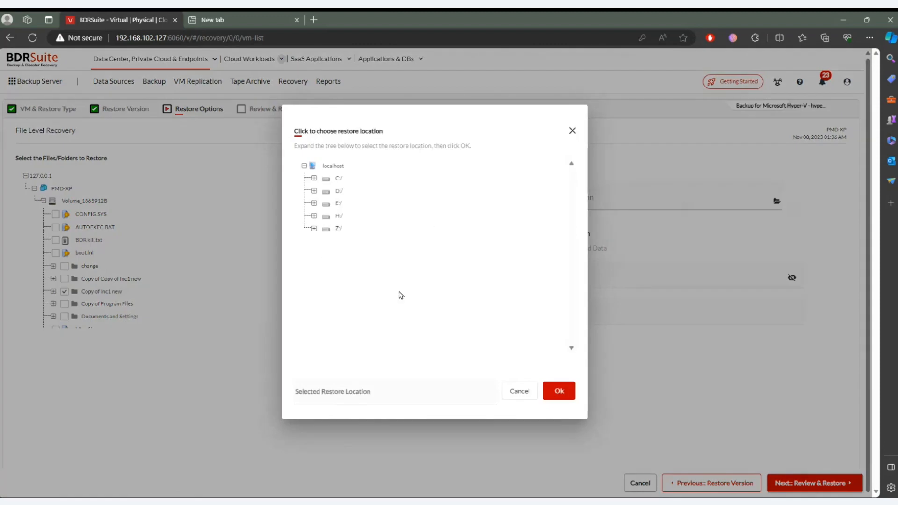
click(516, 394)
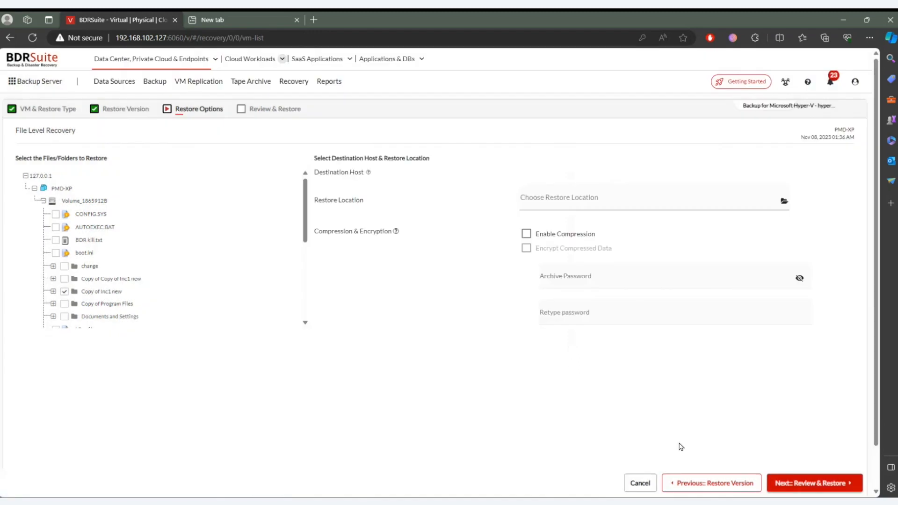
click(640, 483)
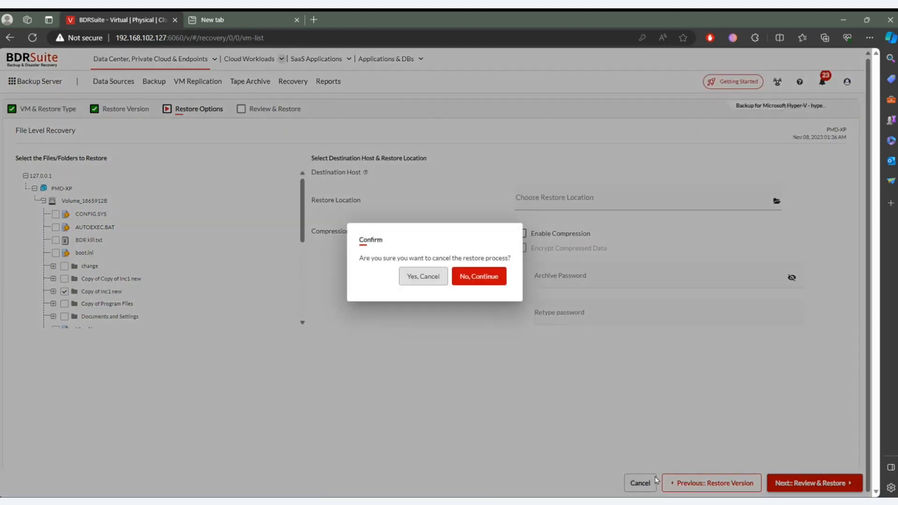
click(423, 276)
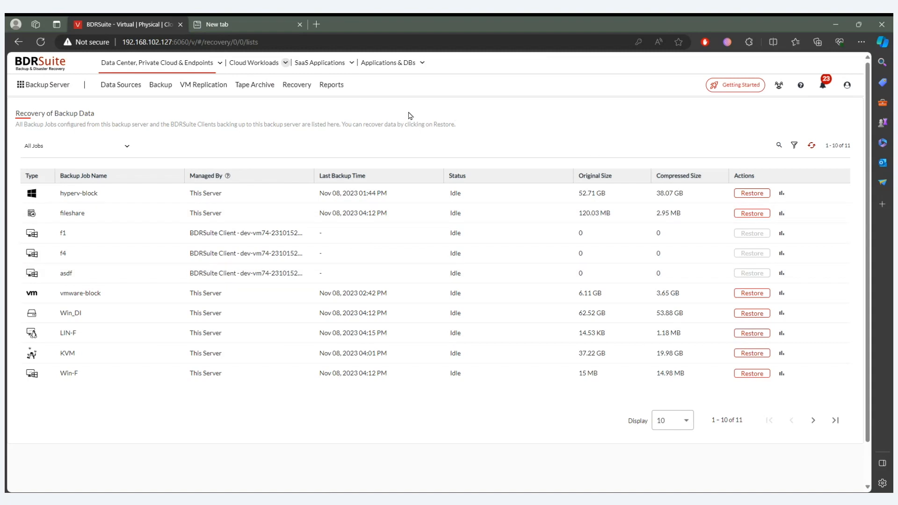
- Enable criteria-based email notifications for reports
click(343, 88)
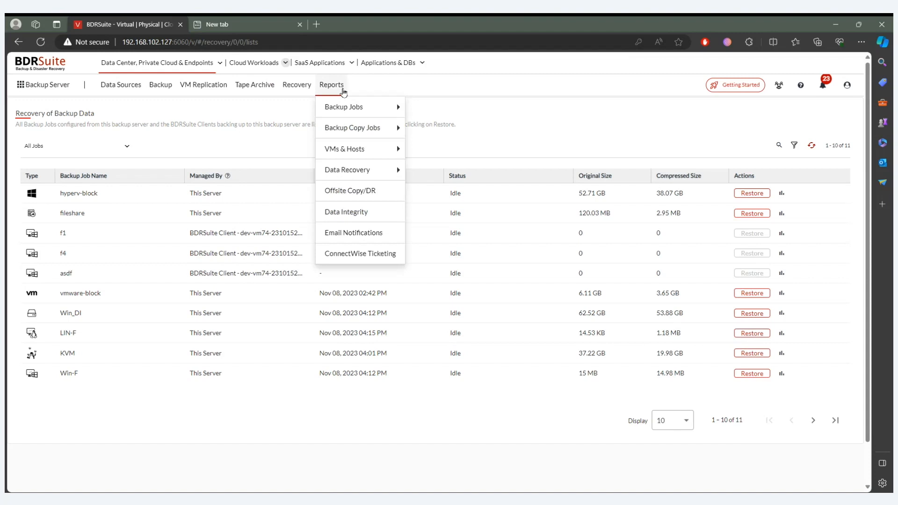
click(353, 233)
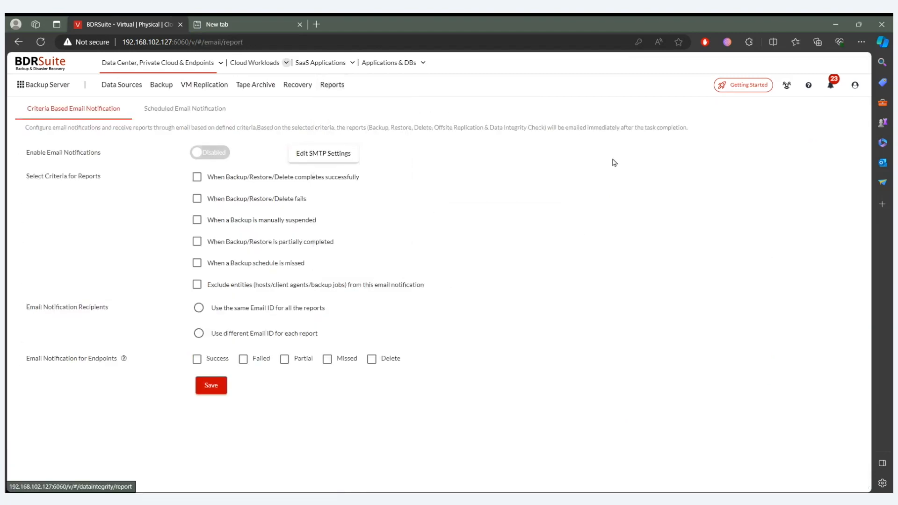
click(209, 153)
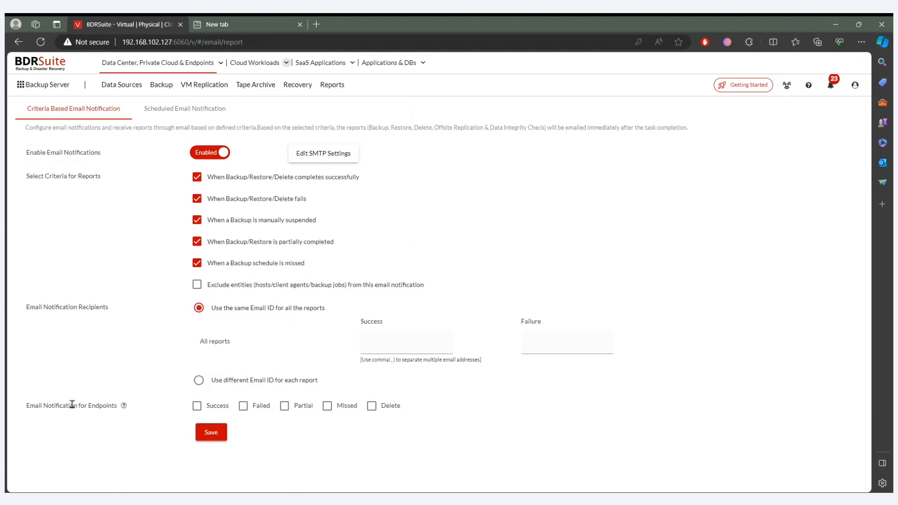
- Check the optional Email ID column of the Microsoft Windows data sources and return to the criteria-based email notification settings
drag(122, 412, 29, 406)
click(113, 88)
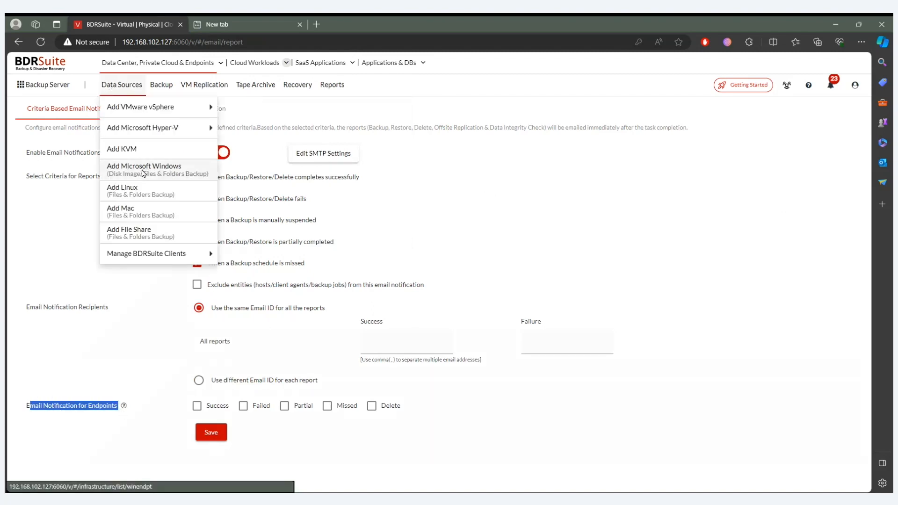
click(141, 170)
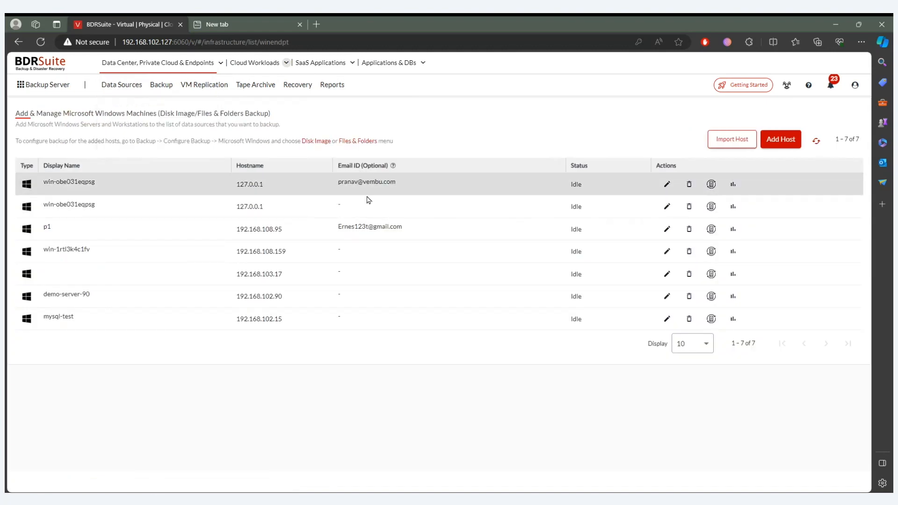
click(333, 85)
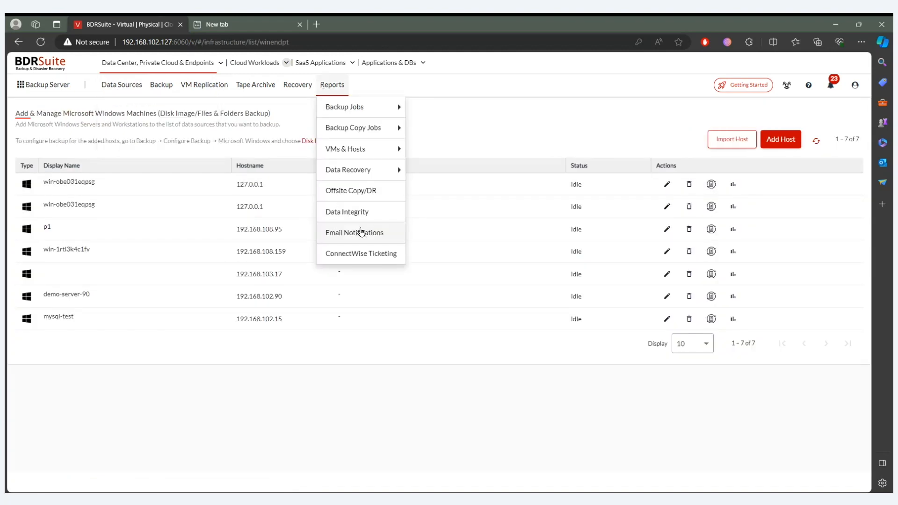
click(348, 233)
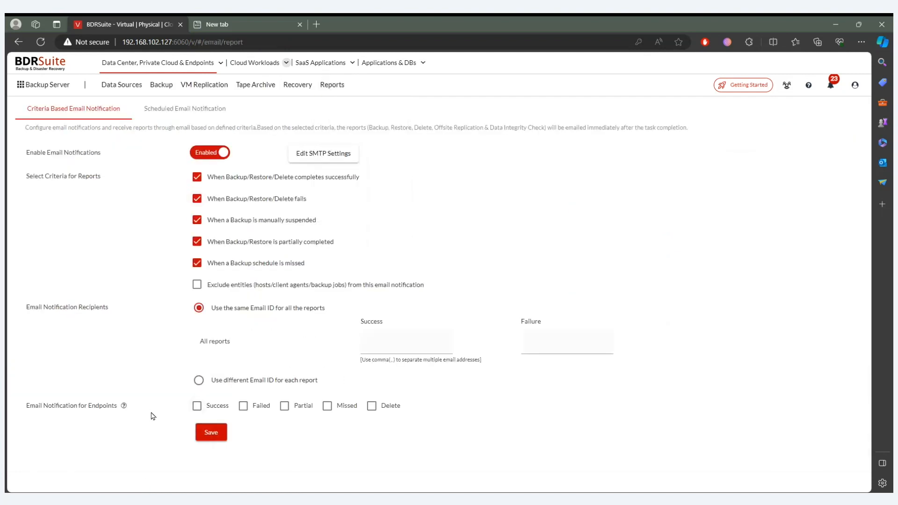
- Enable endpoint email notifications for Success, Failed, Partial, Missed and Delete, leaving the success and failure recipient fields empty
click(196, 406)
click(242, 407)
click(285, 407)
click(327, 406)
click(371, 406)
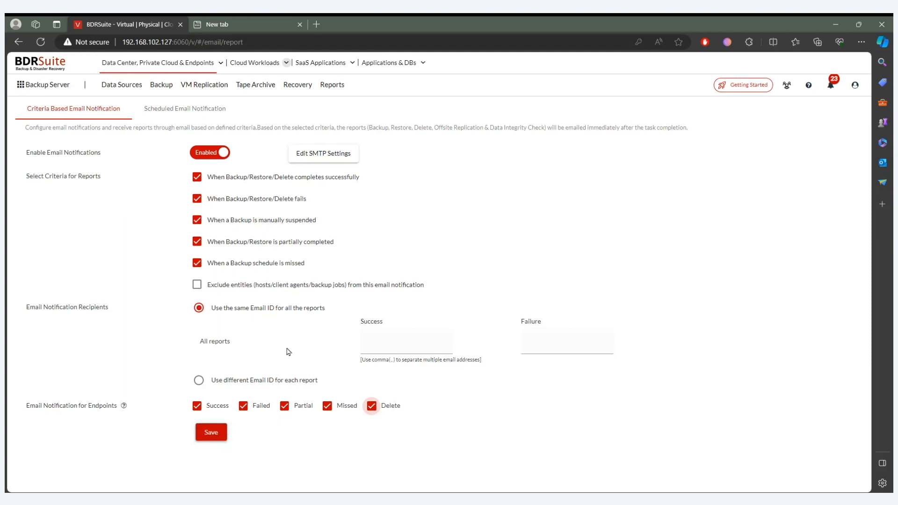
click(376, 344)
click(552, 342)
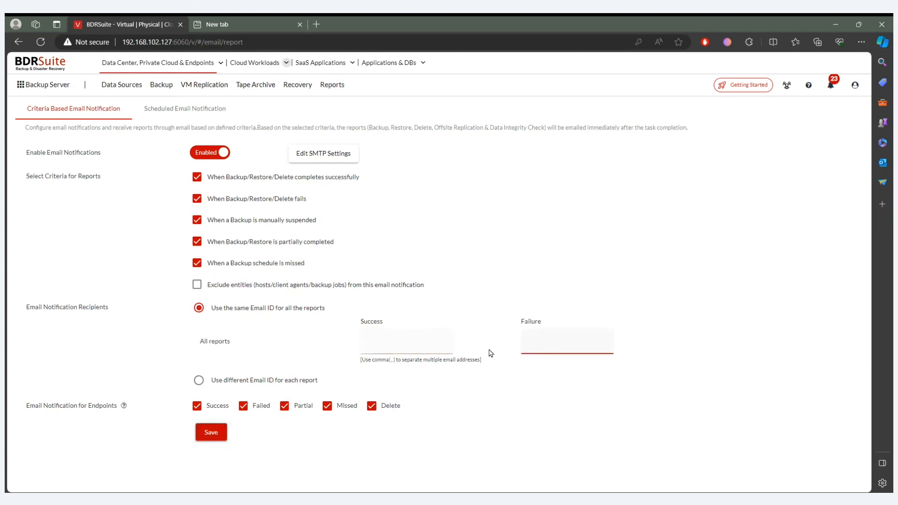
click(445, 343)
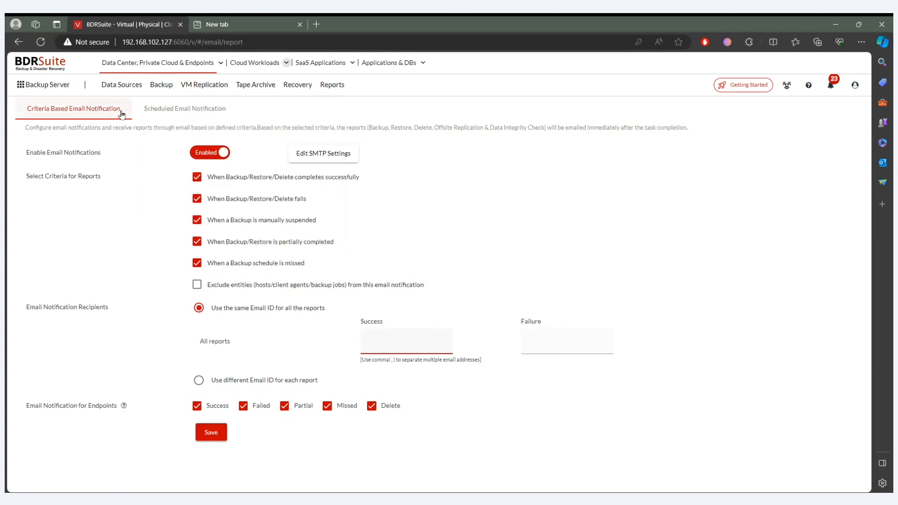
- Open a new scheduled email notification for the Recent Backup Job Schedule report without entering a name or recipients
click(179, 111)
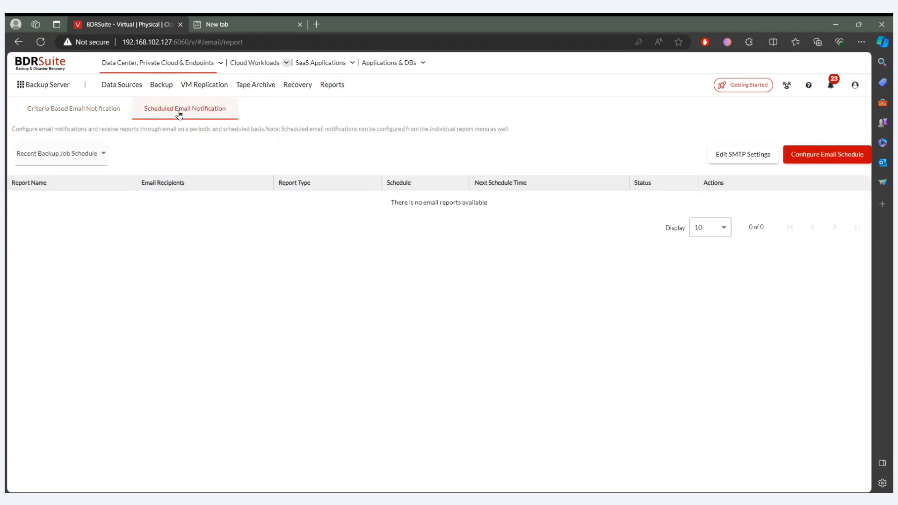
click(838, 165)
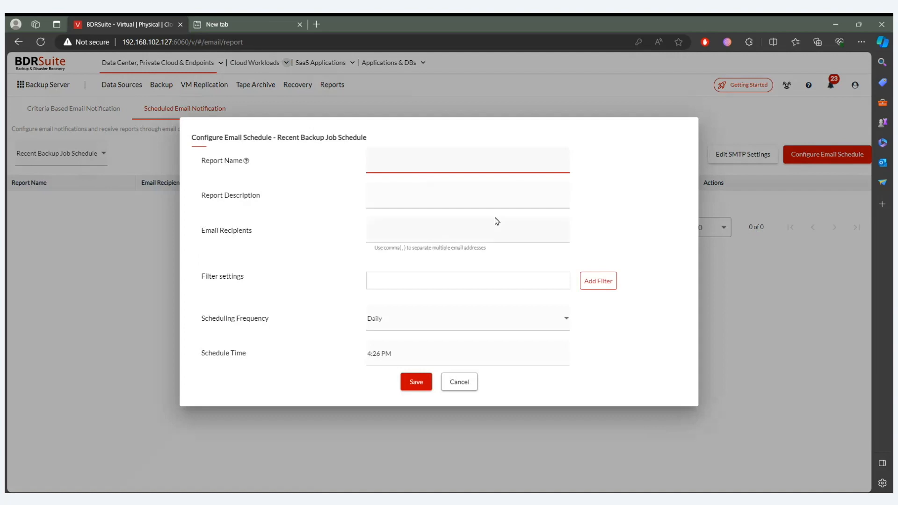
click(453, 229)
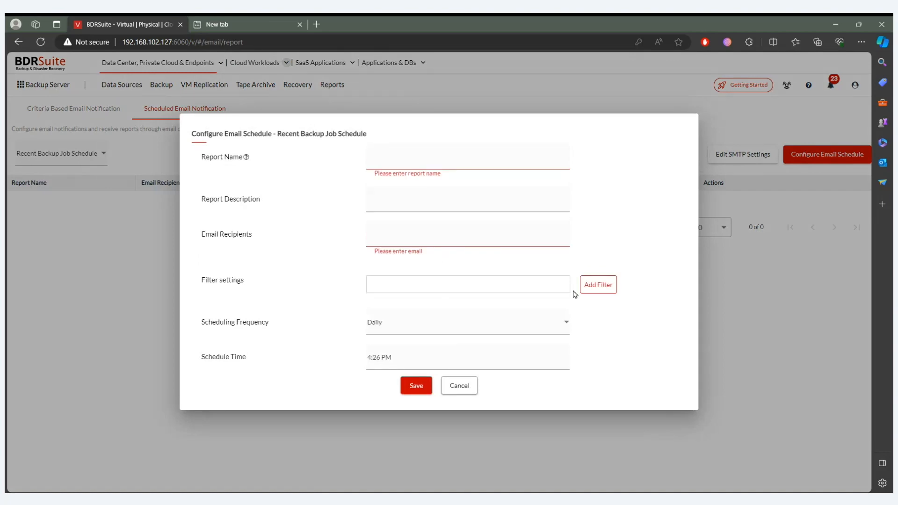
click(598, 285)
click(425, 239)
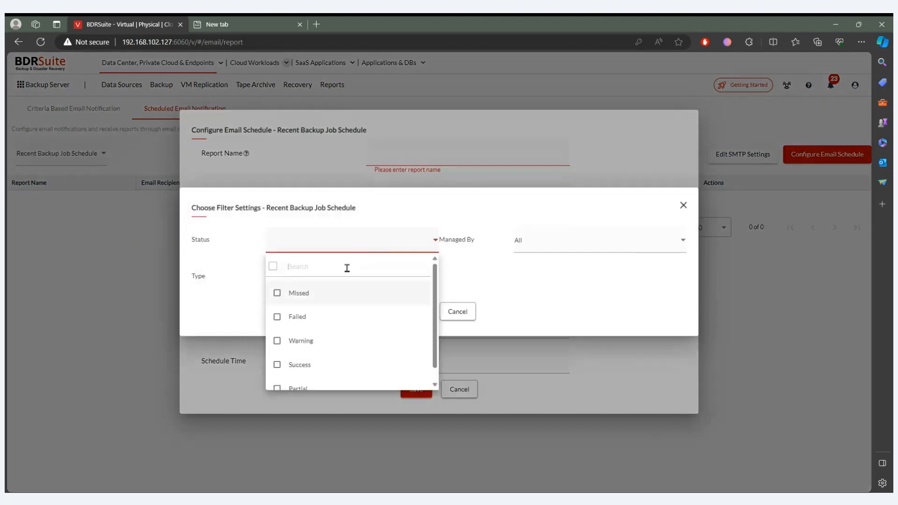
click(296, 317)
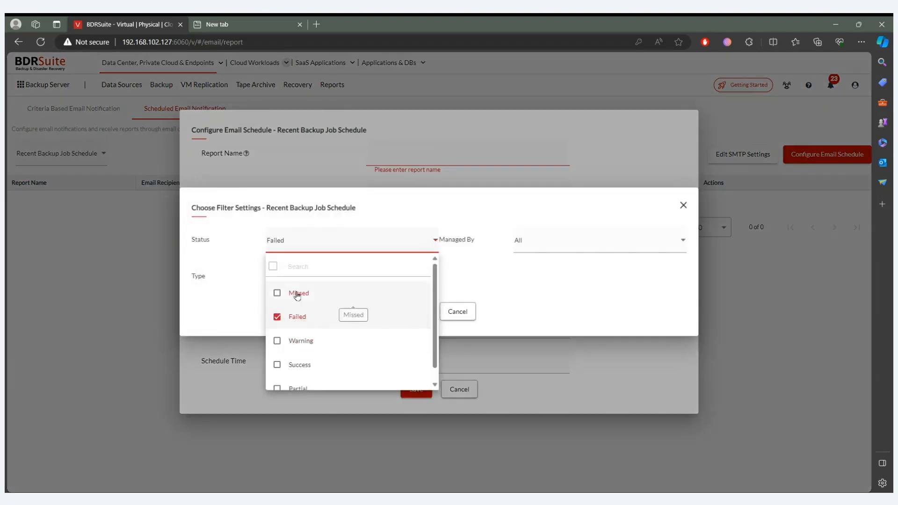
click(346, 341)
click(517, 277)
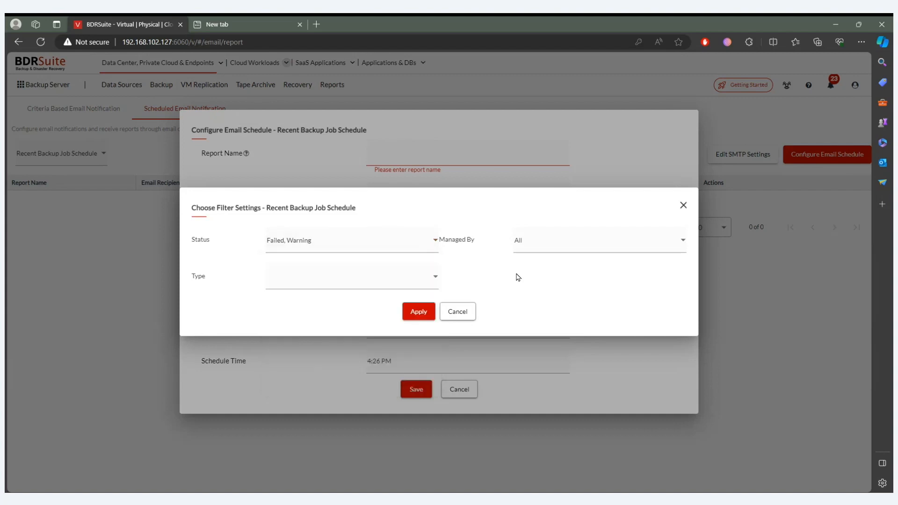
click(535, 251)
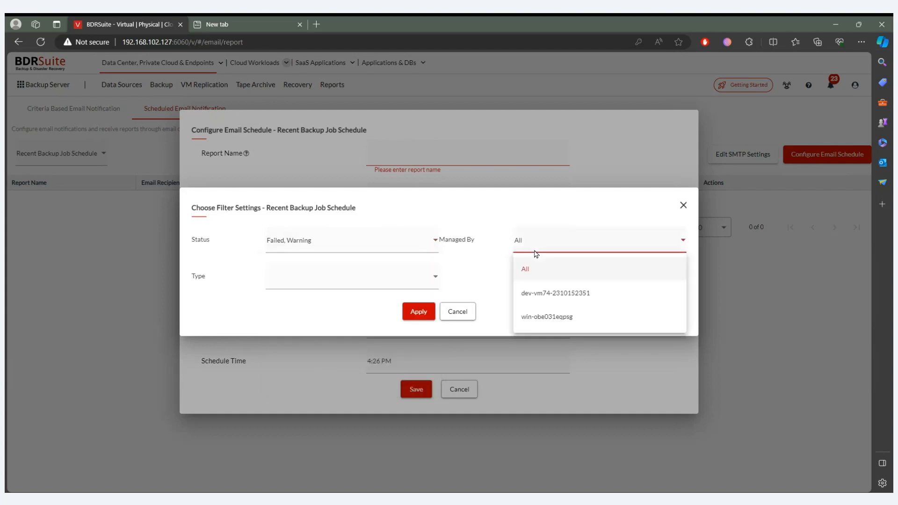
click(556, 295)
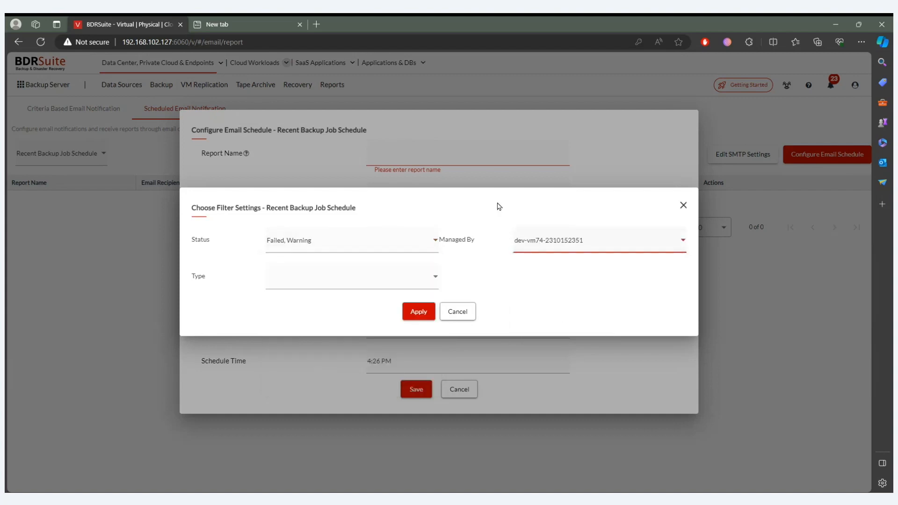
click(282, 285)
click(301, 403)
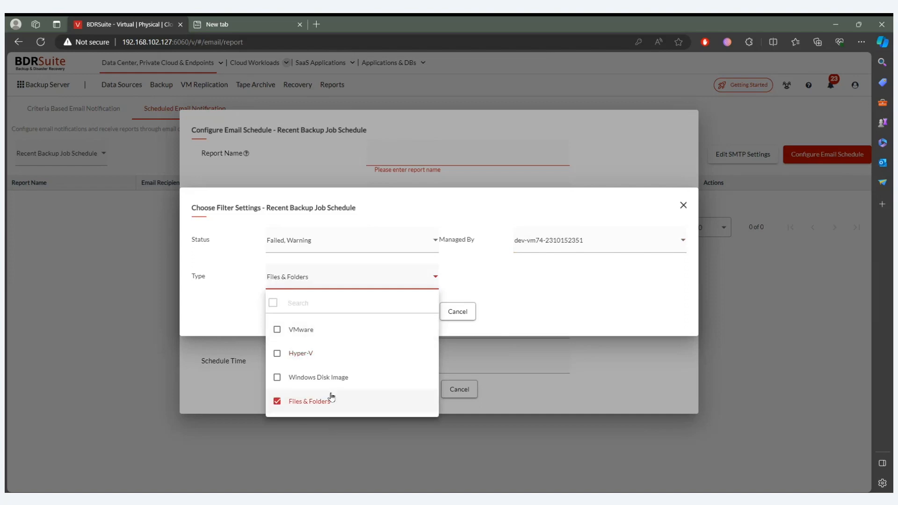
click(517, 280)
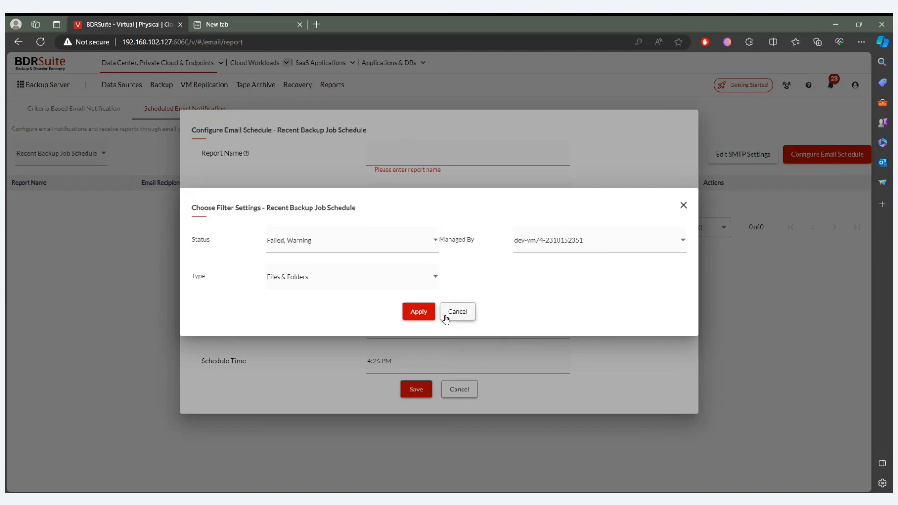
click(425, 313)
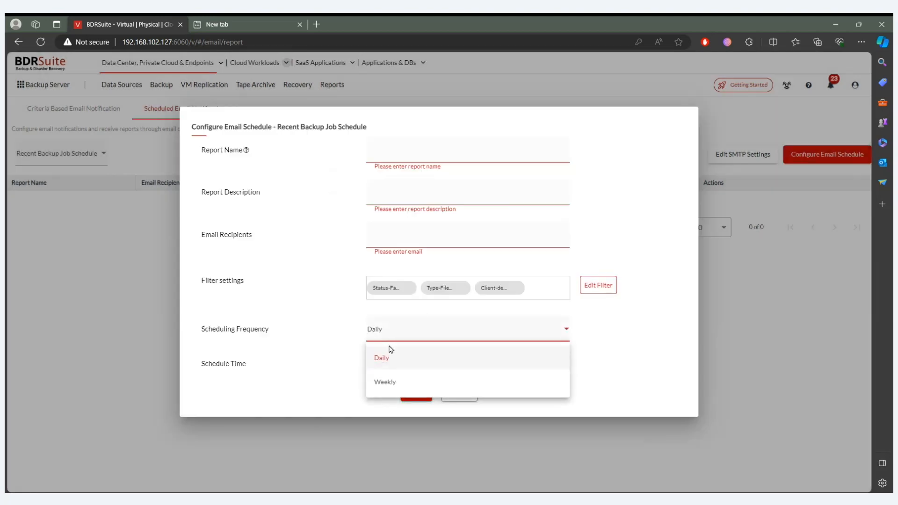
- Check the scheduling frequency and schedule time options, and cancel the email schedule configuration
click(411, 332)
click(398, 364)
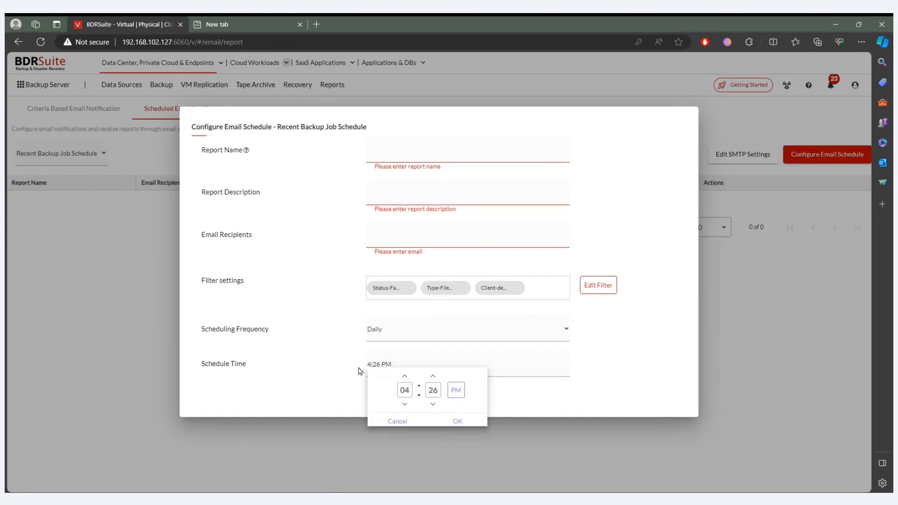
click(395, 423)
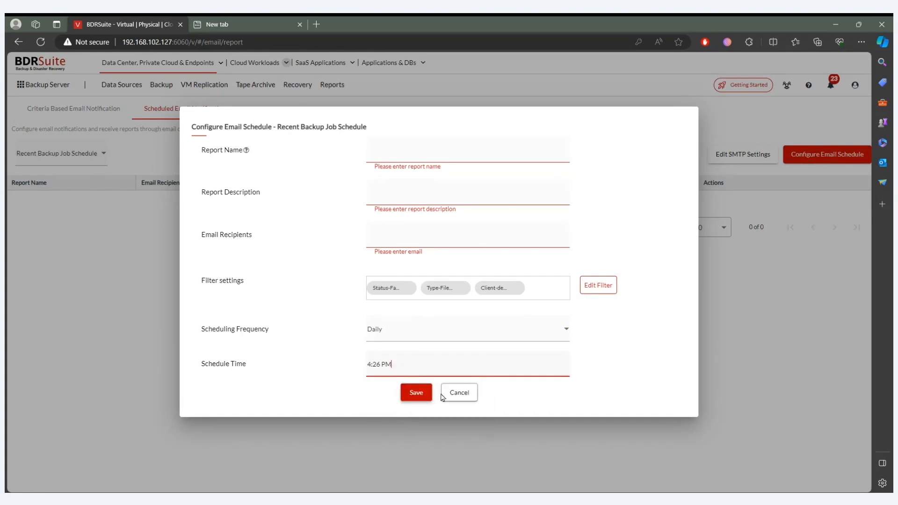
click(456, 336)
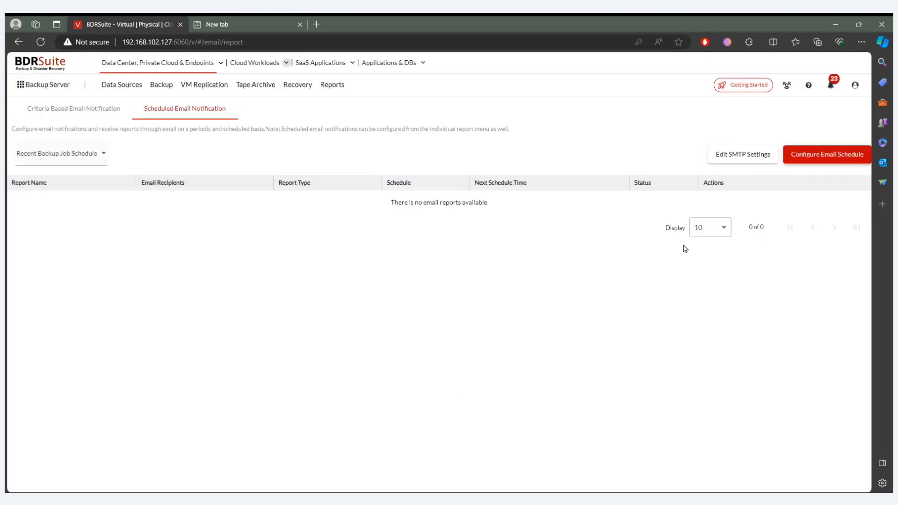
- Open the ConnectWise Manage automated ticketing settings and enable ConnectWise Ticketing, leaving the company and service boards unset
click(112, 112)
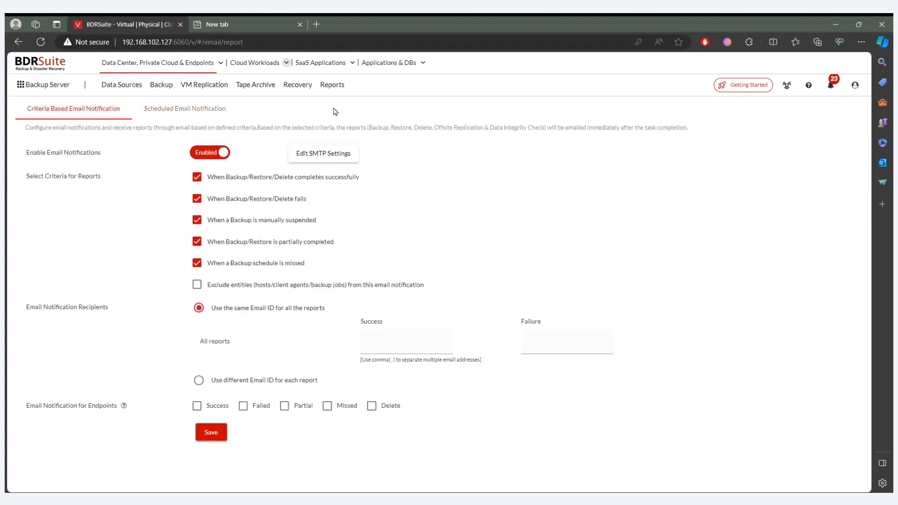
mouse_move(340, 99)
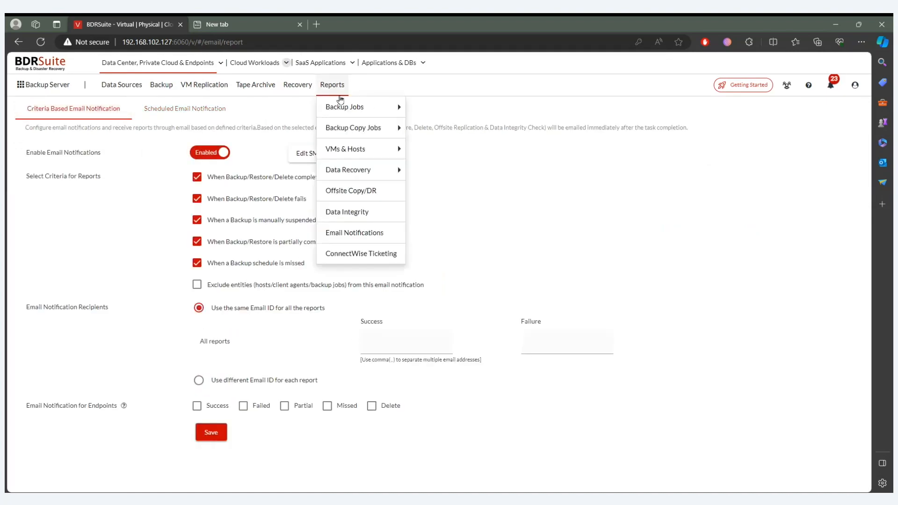
click(359, 254)
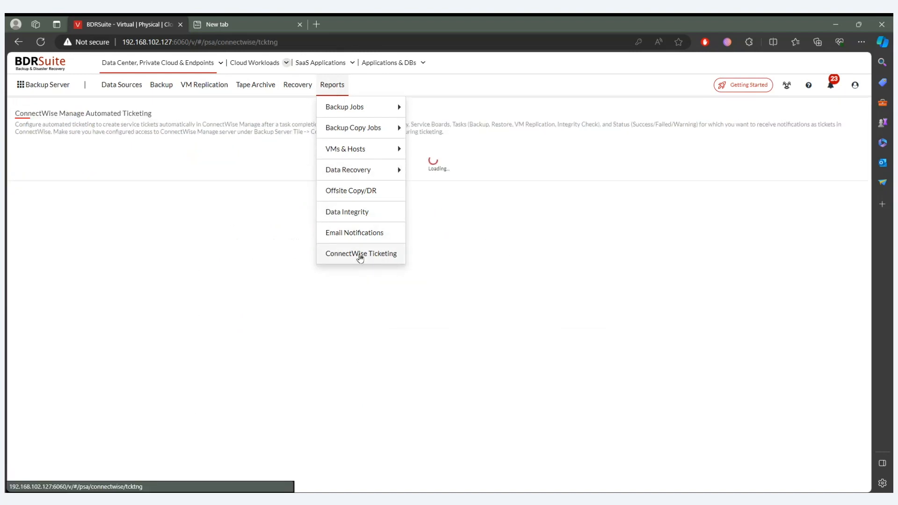
click(590, 89)
click(310, 170)
click(526, 290)
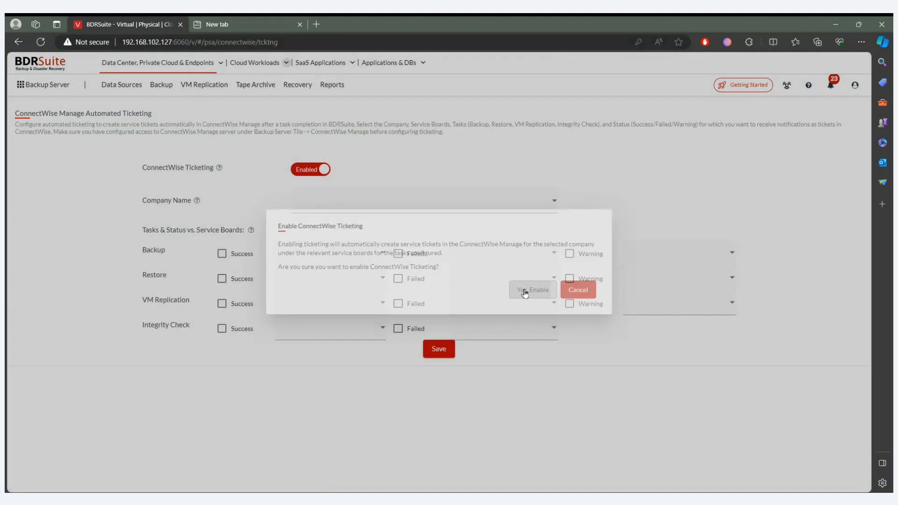
click(533, 86)
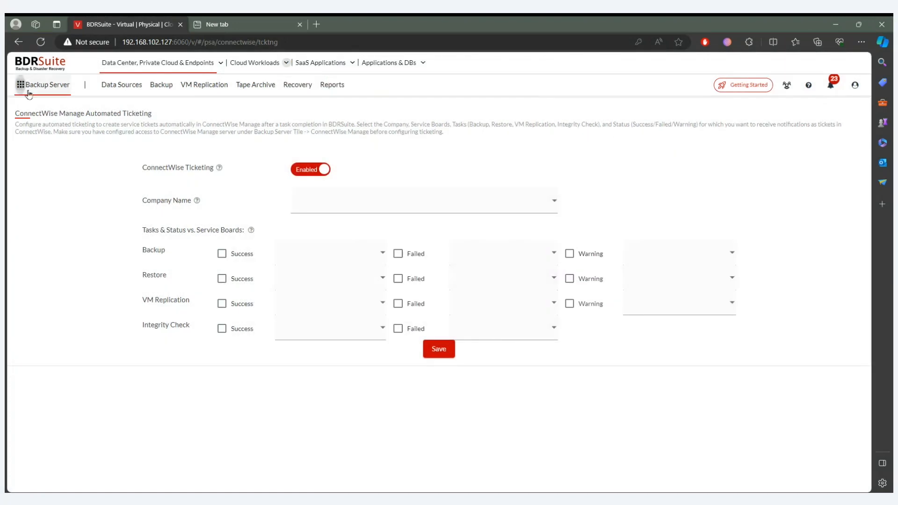
- Check the data center backup job list and view the tenants defined on the backup server
click(28, 93)
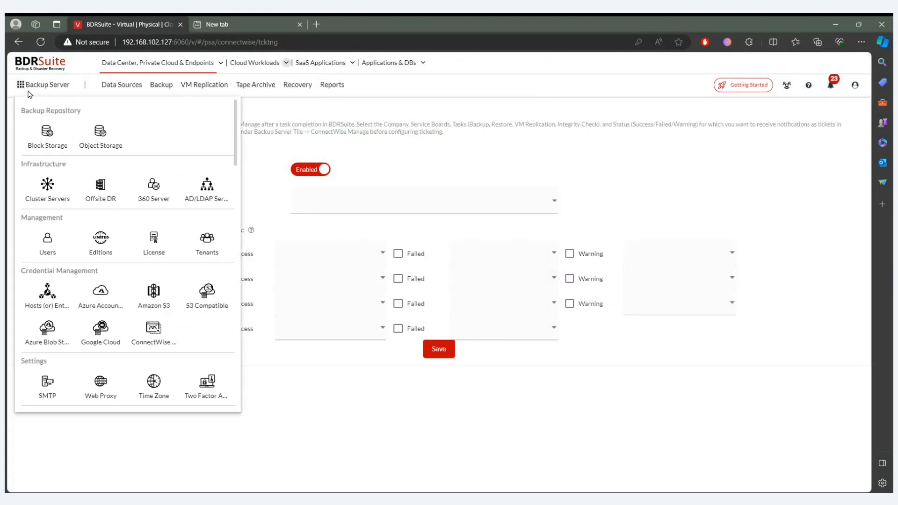
click(158, 65)
mouse_move(161, 85)
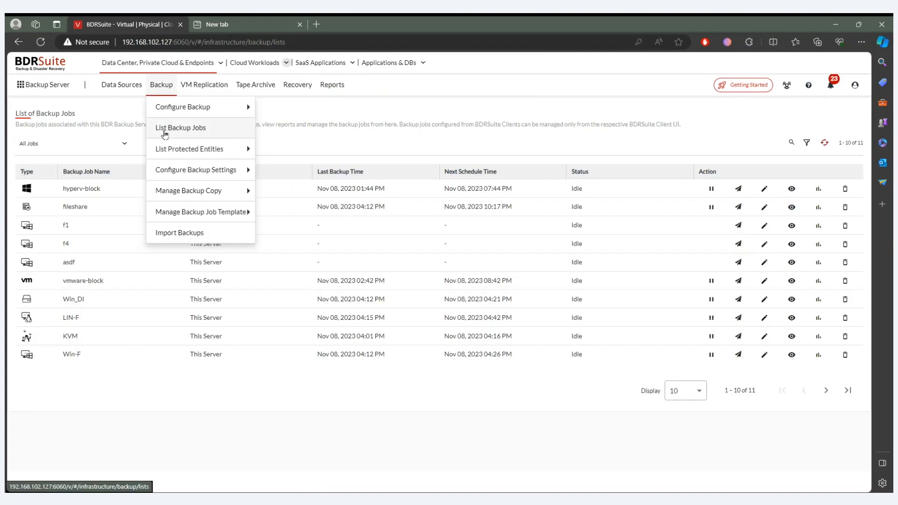
click(44, 84)
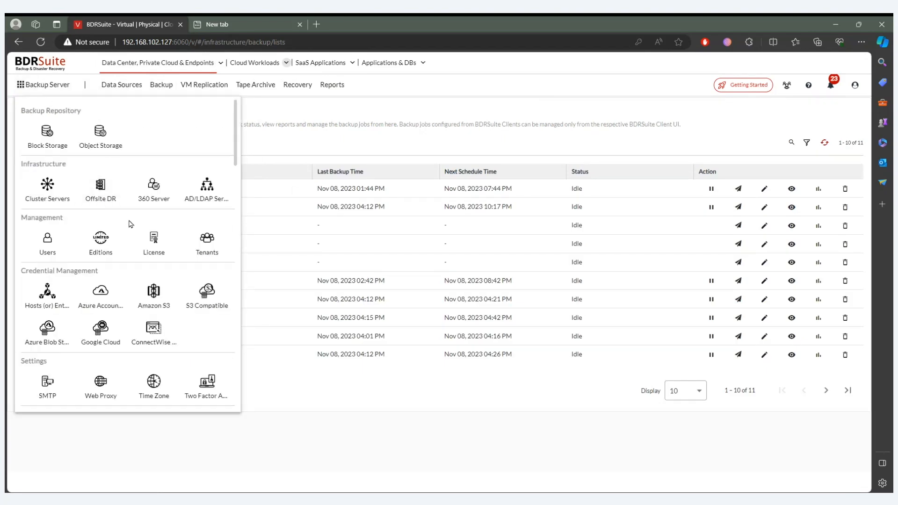
click(211, 240)
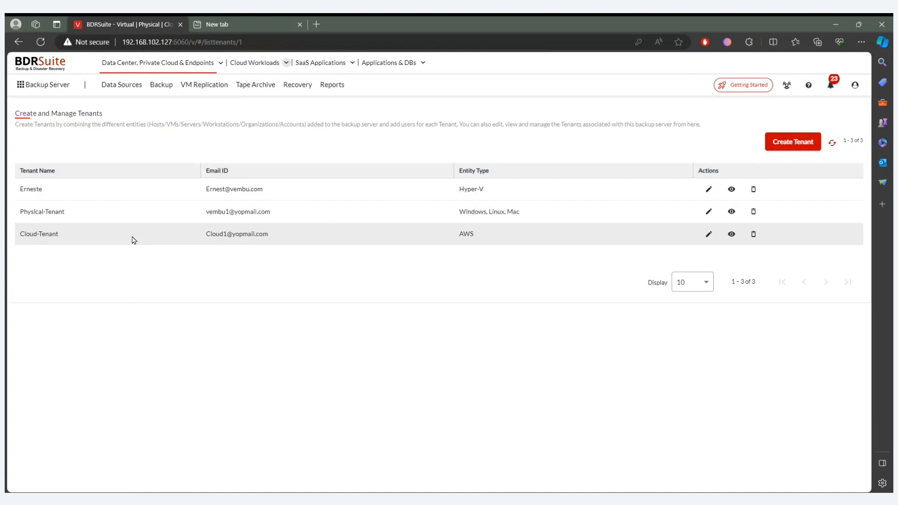
- Enable Two Factor Authentication in the backup server's security settings
click(65, 95)
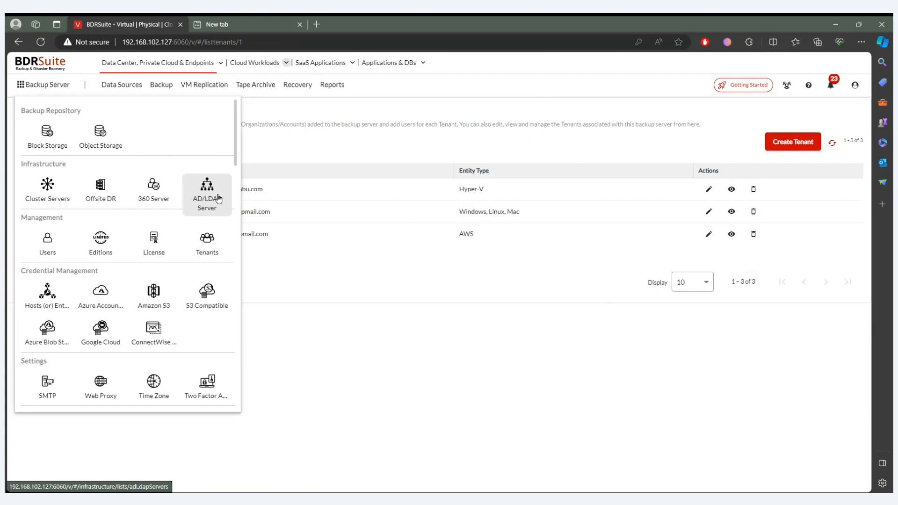
click(210, 394)
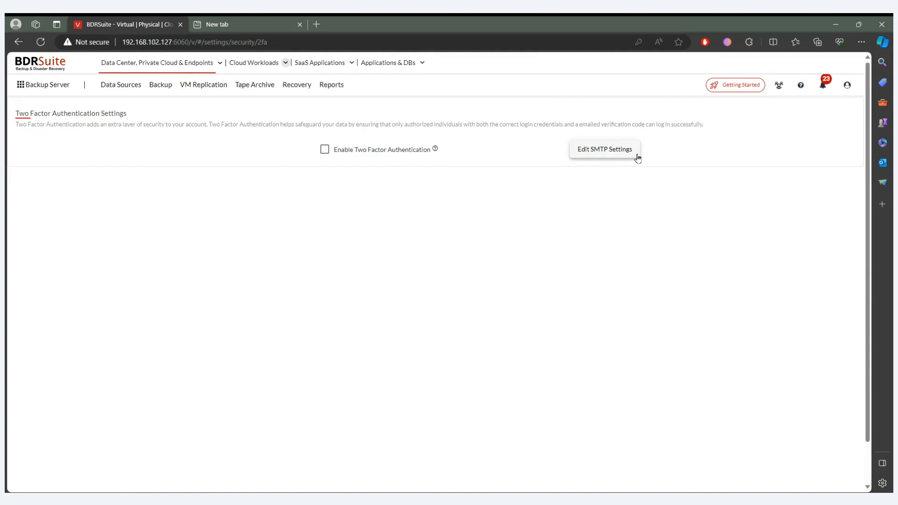
click(397, 150)
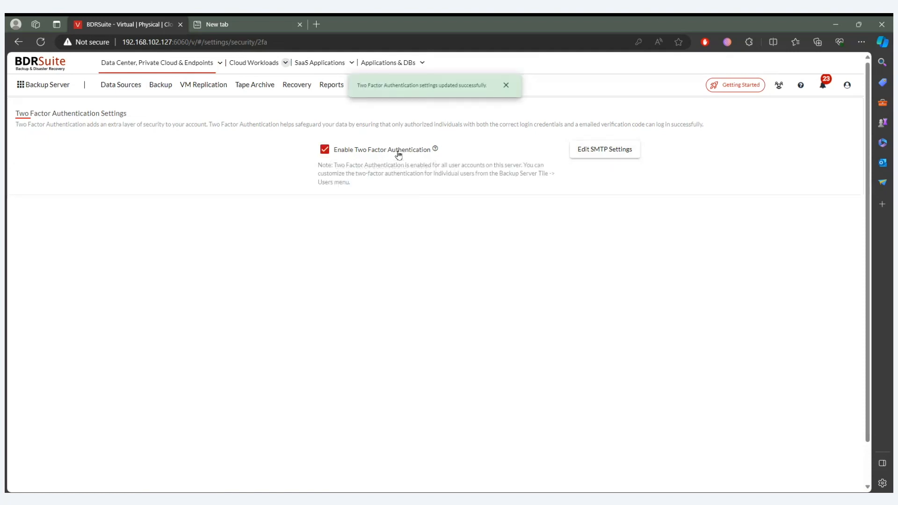
click(507, 85)
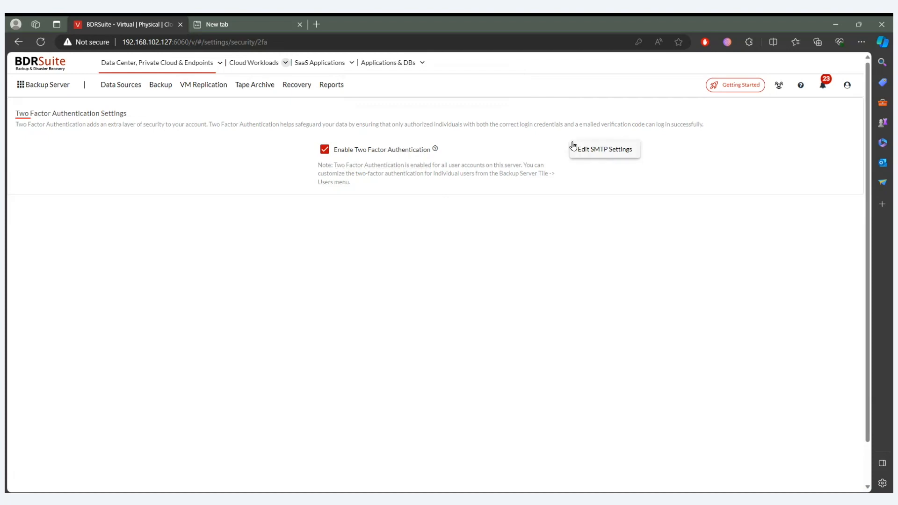
- View the SMTP server settings used for Two Factor Authentication and close them without changes
click(573, 146)
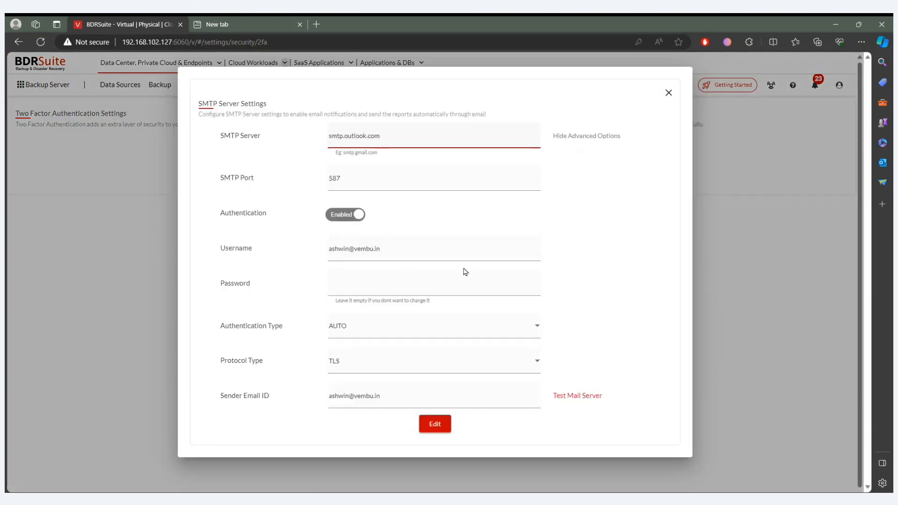
click(669, 95)
click(669, 94)
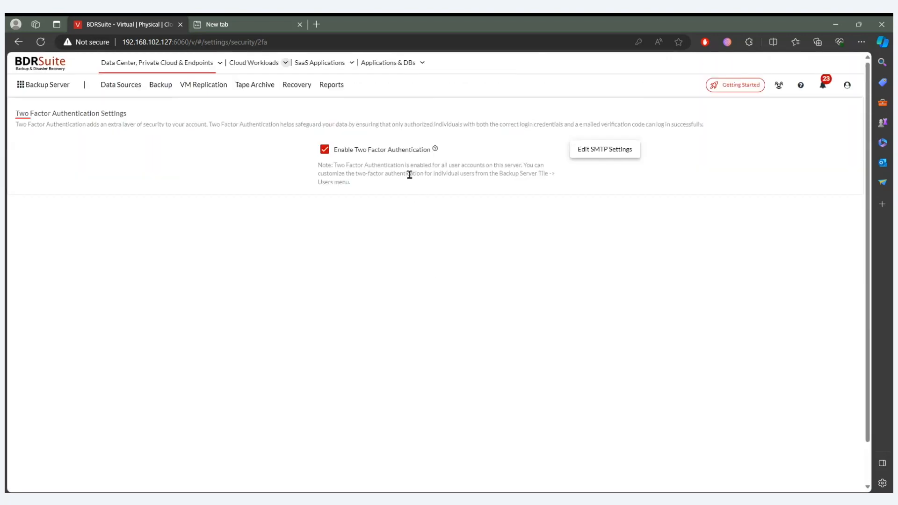
- Disable Two Factor Authentication on the backup server again and dismiss the notification
click(385, 149)
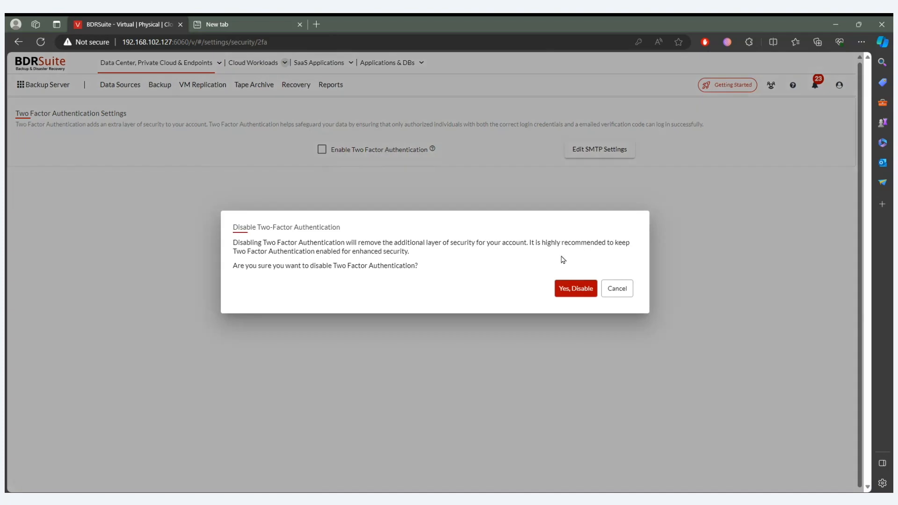
click(566, 284)
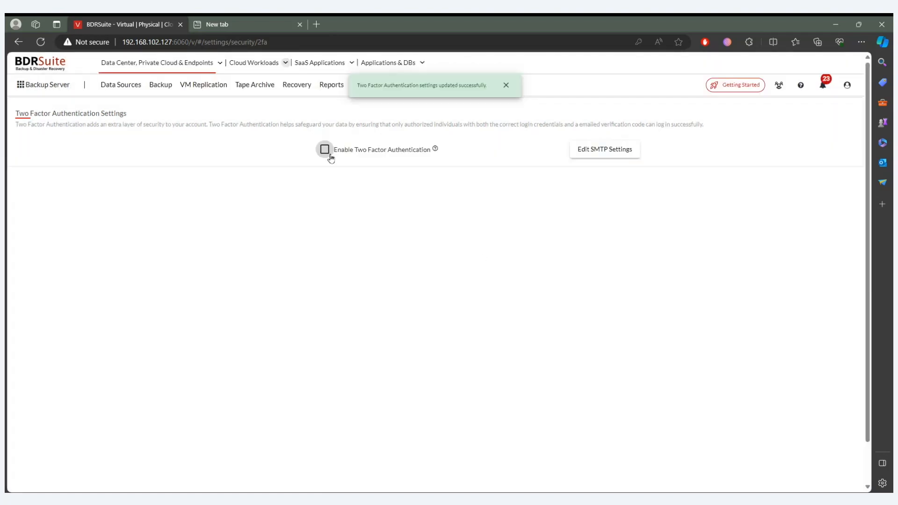
click(506, 85)
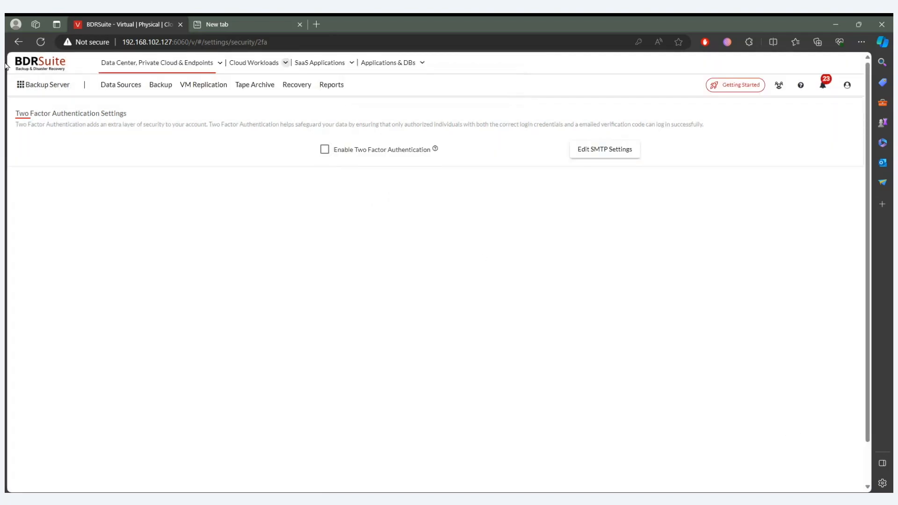
- Open the list of backup jobs for data center workloads and view the signed-in account's role and access privilege
click(120, 85)
mouse_move(167, 110)
click(160, 85)
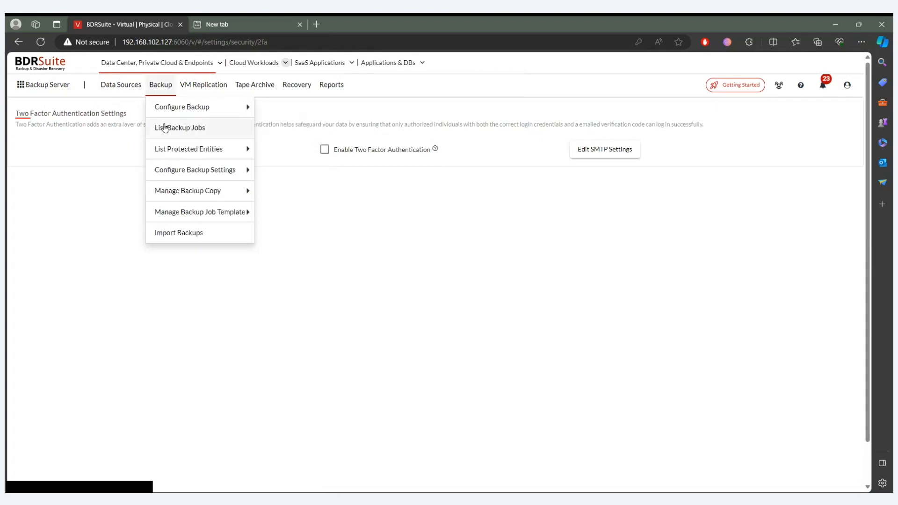
click(169, 131)
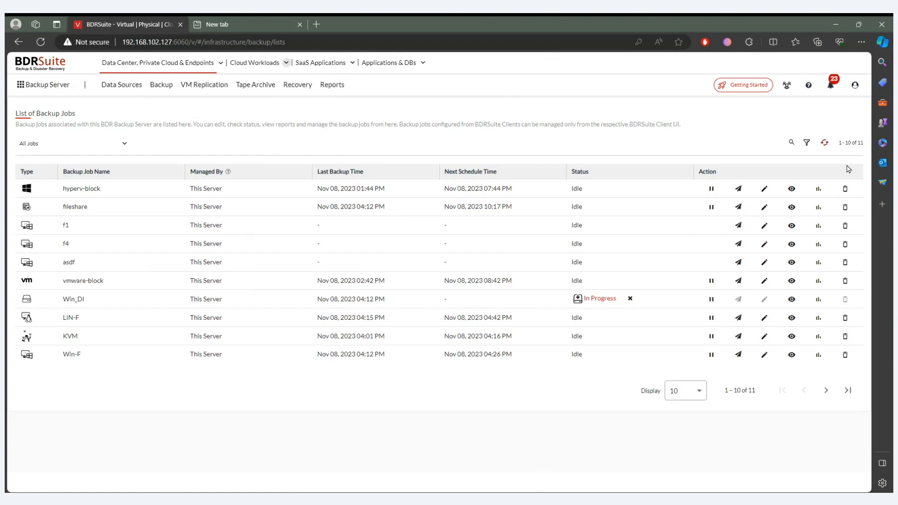
click(854, 85)
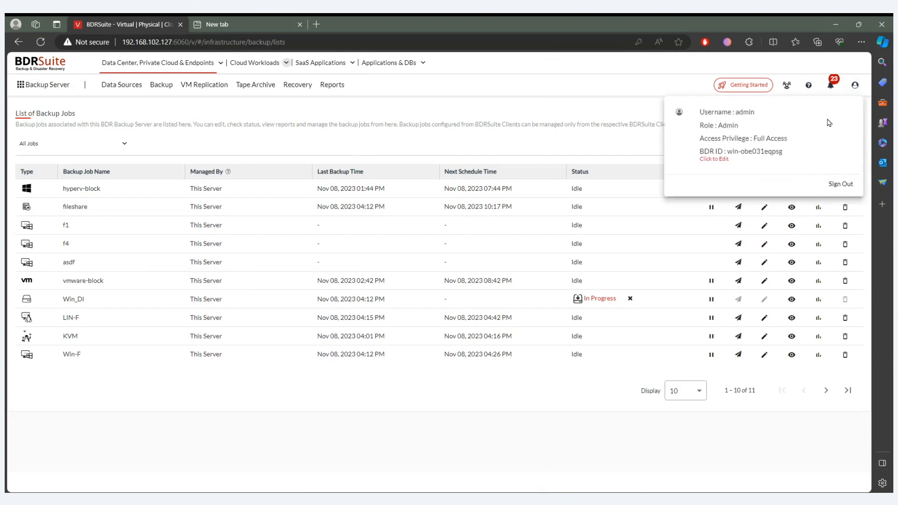
- Preview the Physical-Tenant's access to the backup server
click(785, 87)
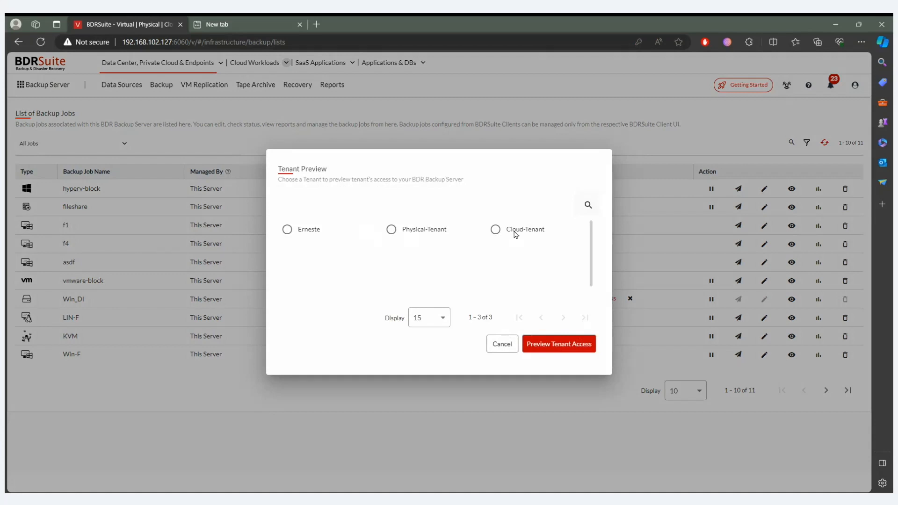
click(423, 232)
click(558, 350)
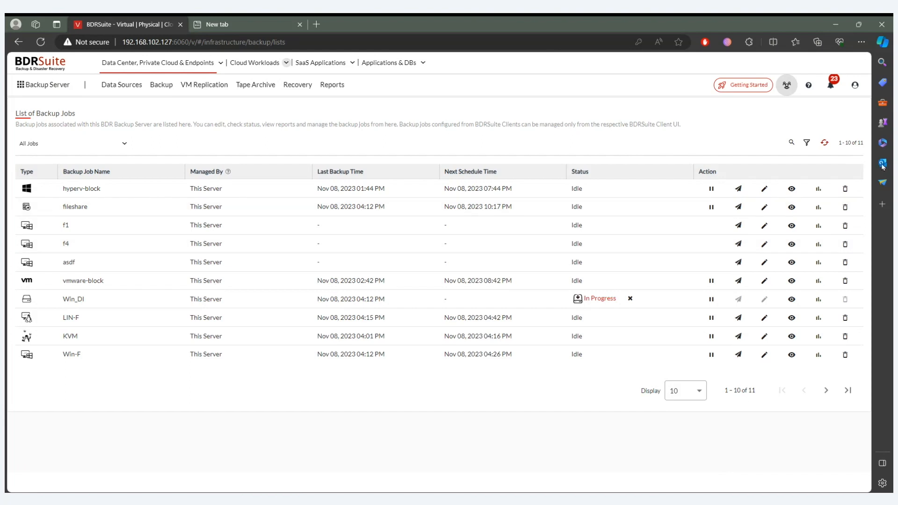
- Preview the Cloud-Tenant's access to the backup server and refresh the backup job list
click(786, 85)
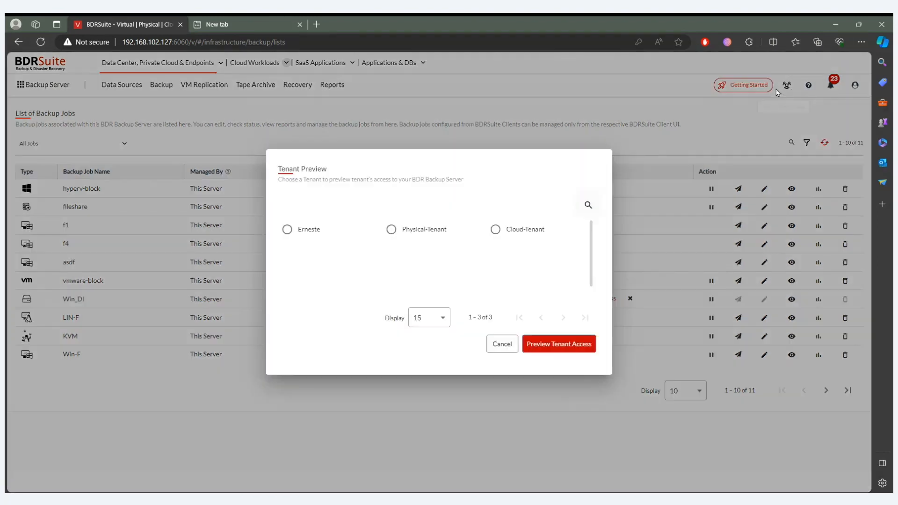
click(494, 231)
click(567, 346)
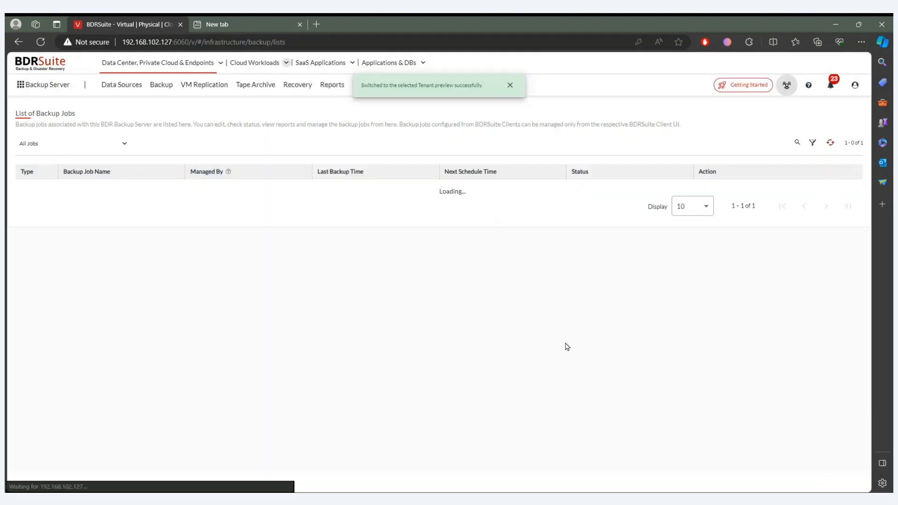
click(825, 144)
click(825, 143)
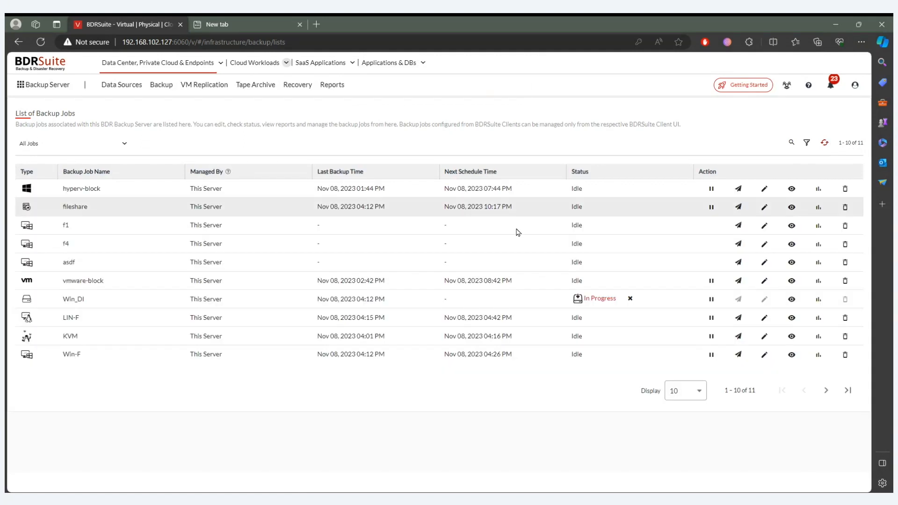
- Open the cloud workloads backup job list and refresh it, cancelling the tenant preview without choosing a tenant
click(244, 68)
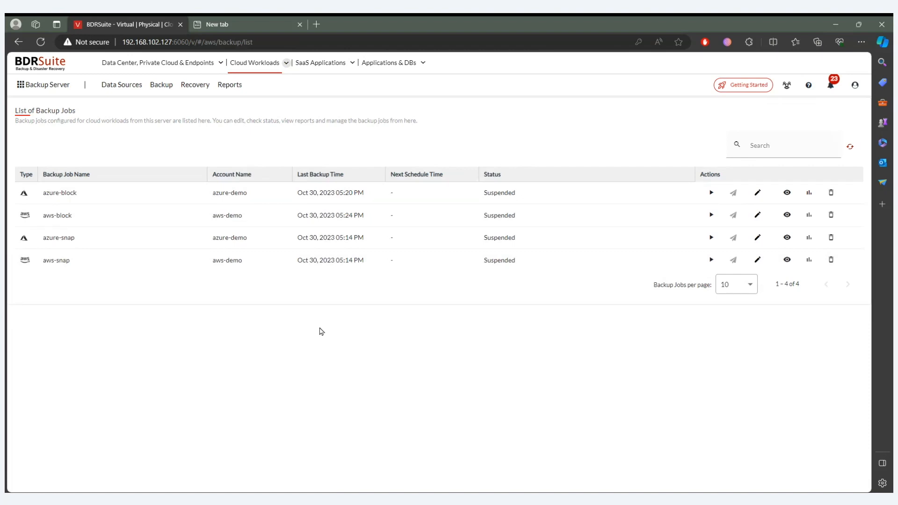
click(788, 86)
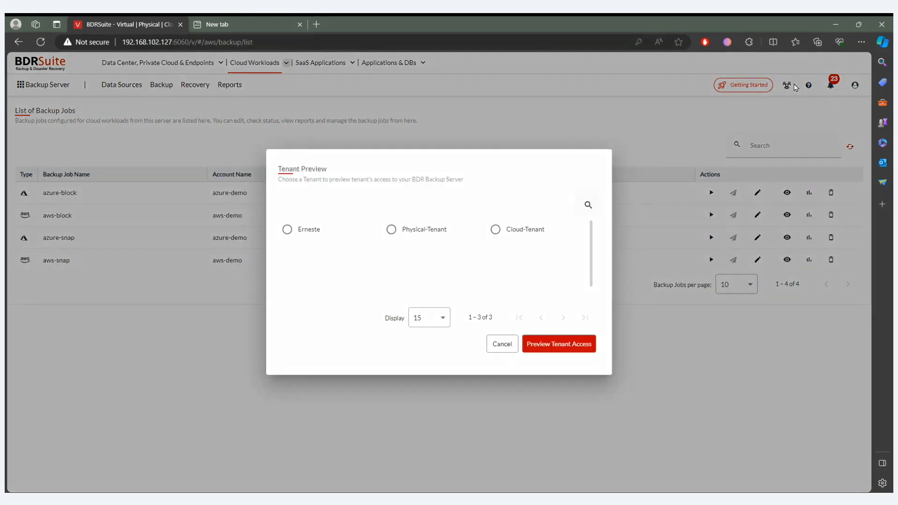
click(507, 343)
right_click(507, 339)
click(380, 326)
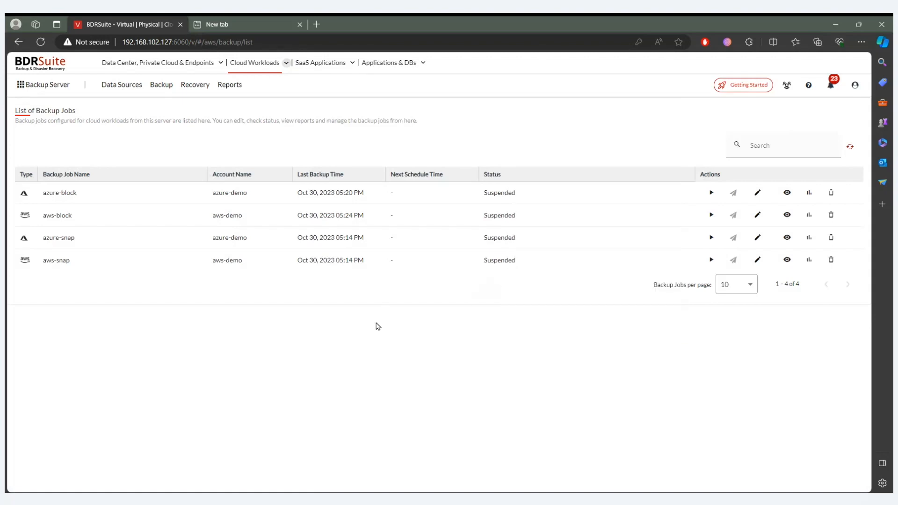
click(849, 149)
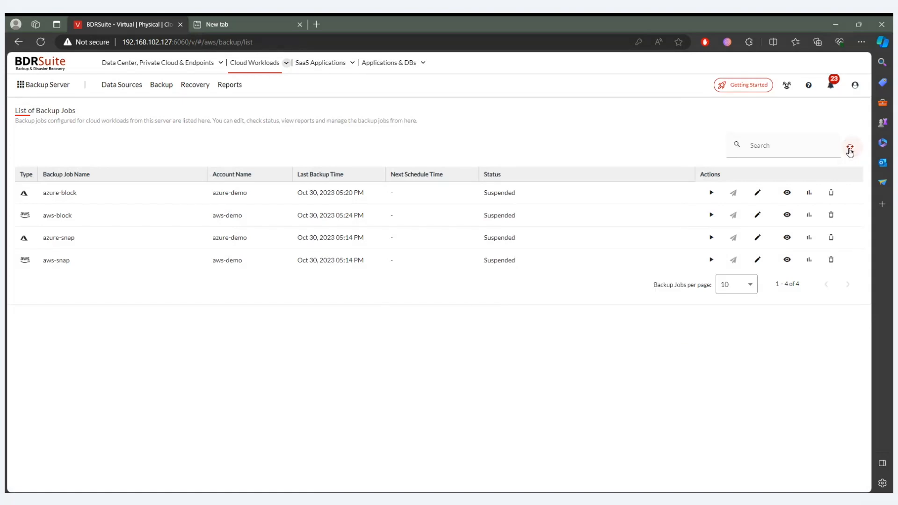